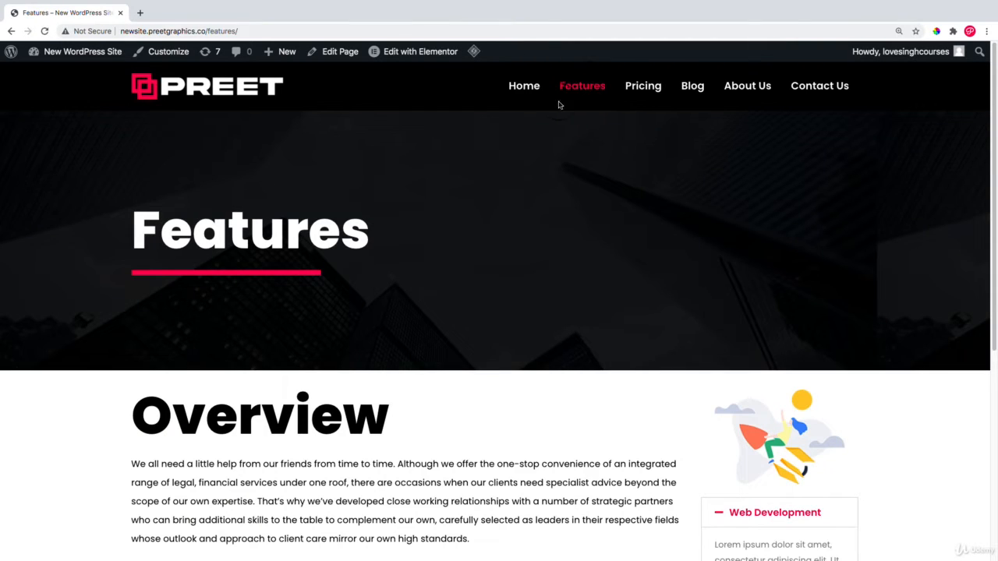
- Open the Features page for editing in Elementor and switch to the mobile preview
{"action": "left_click", "coordinate": [413, 54]}
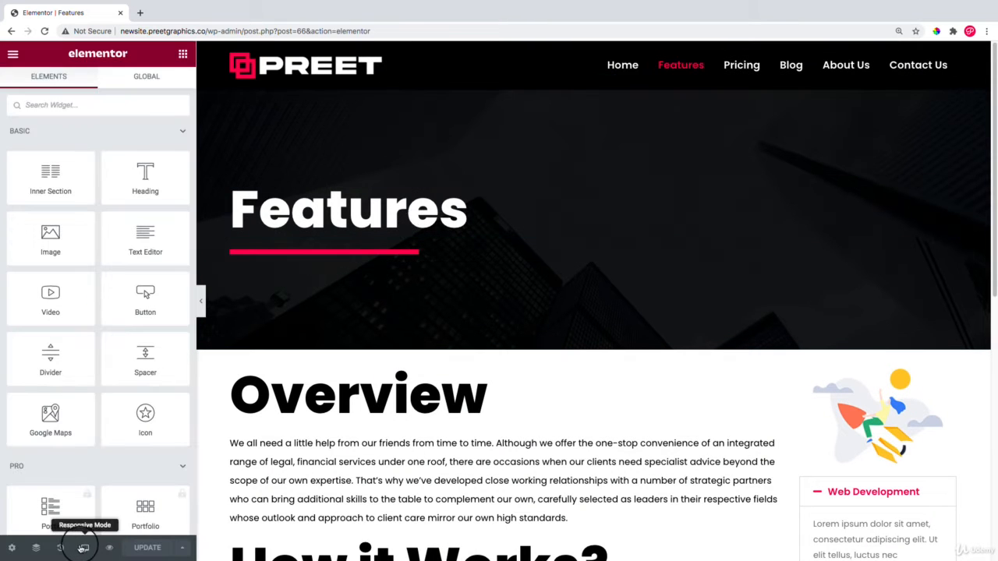
{"action": "left_click", "coordinate": [83, 547]}
{"action": "left_click", "coordinate": [62, 514]}
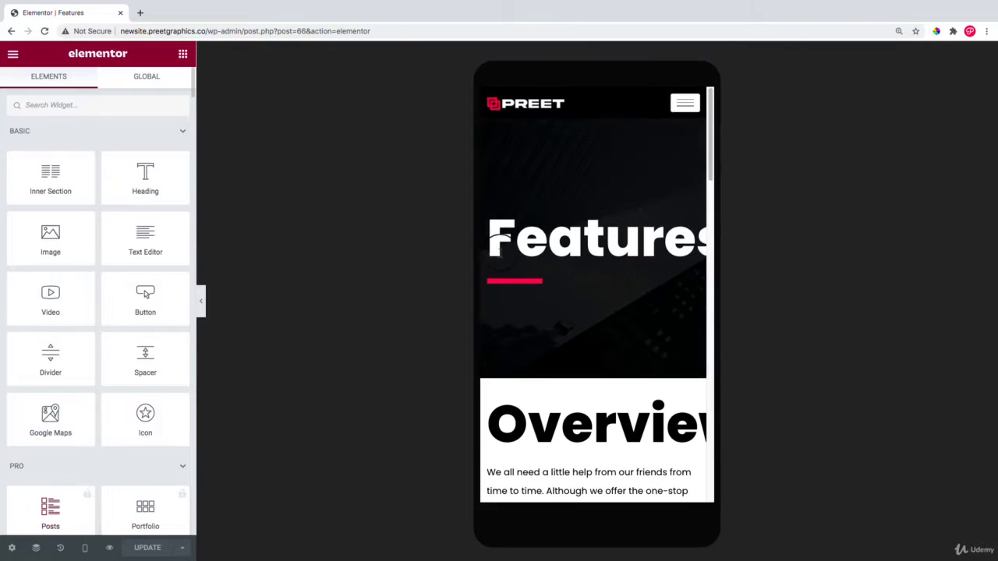
- Set the mobile font size of the Features heading to 54 px
{"action": "right_click", "coordinate": [522, 239]}
{"action": "left_click", "coordinate": [550, 229]}
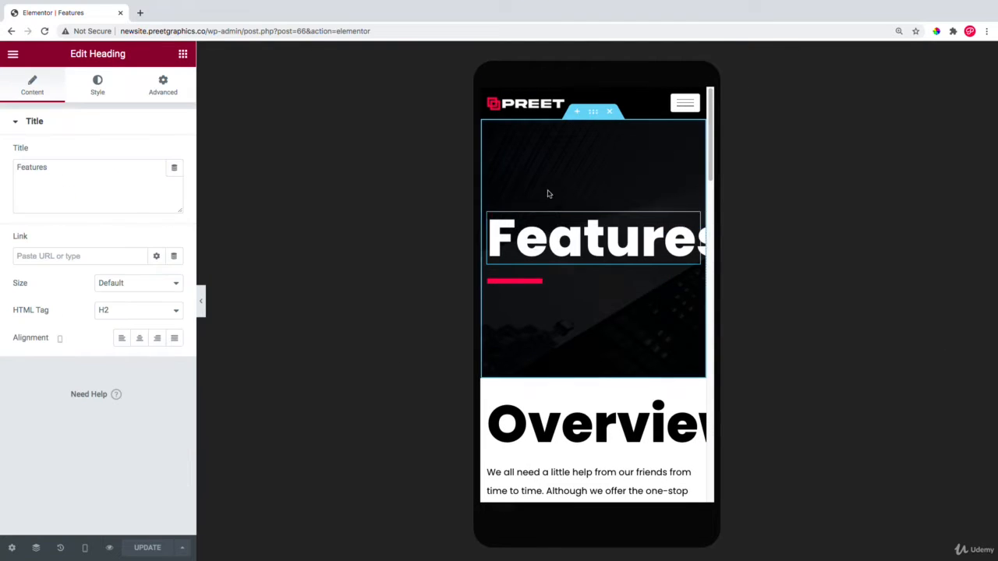
{"action": "left_click", "coordinate": [341, 151]}
{"action": "left_click", "coordinate": [98, 81]}
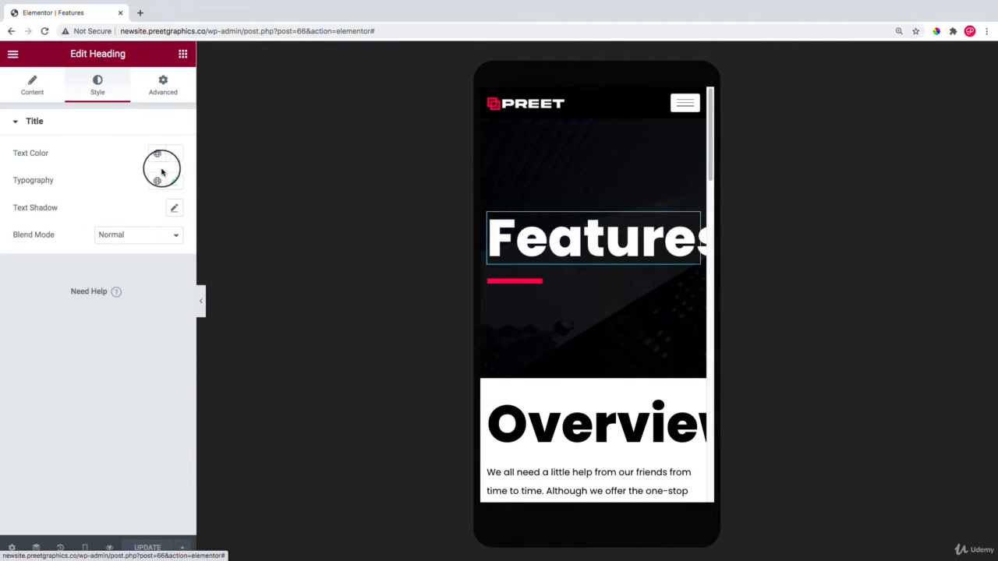
{"action": "left_click", "coordinate": [174, 182]}
{"action": "left_click_drag", "start_coordinate": [23, 287], "coordinate": [50, 290]}
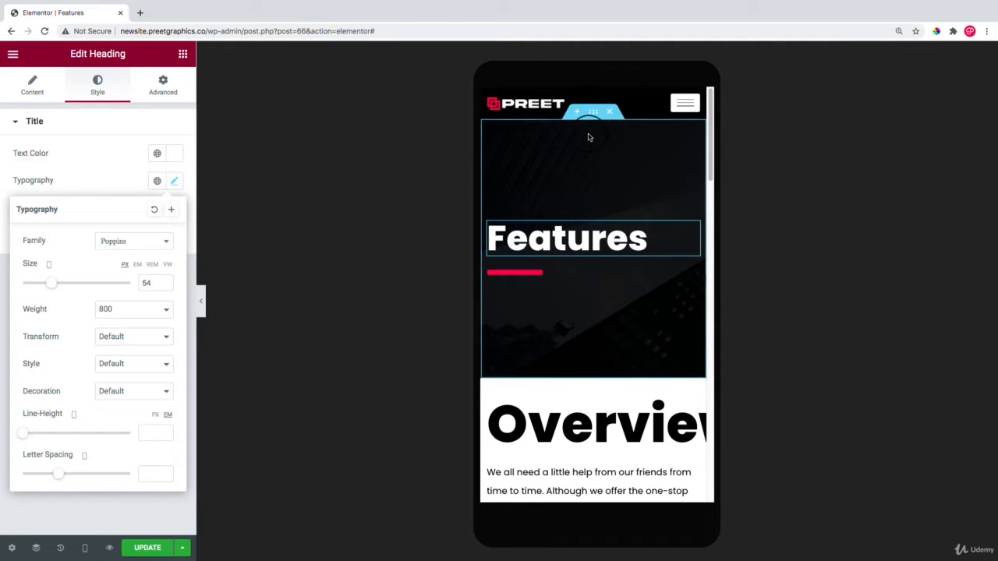
- Reduce the mobile minimum height of the hero section so it fits closely around the Features heading
{"action": "right_click", "coordinate": [593, 113]}
{"action": "left_click", "coordinate": [623, 128]}
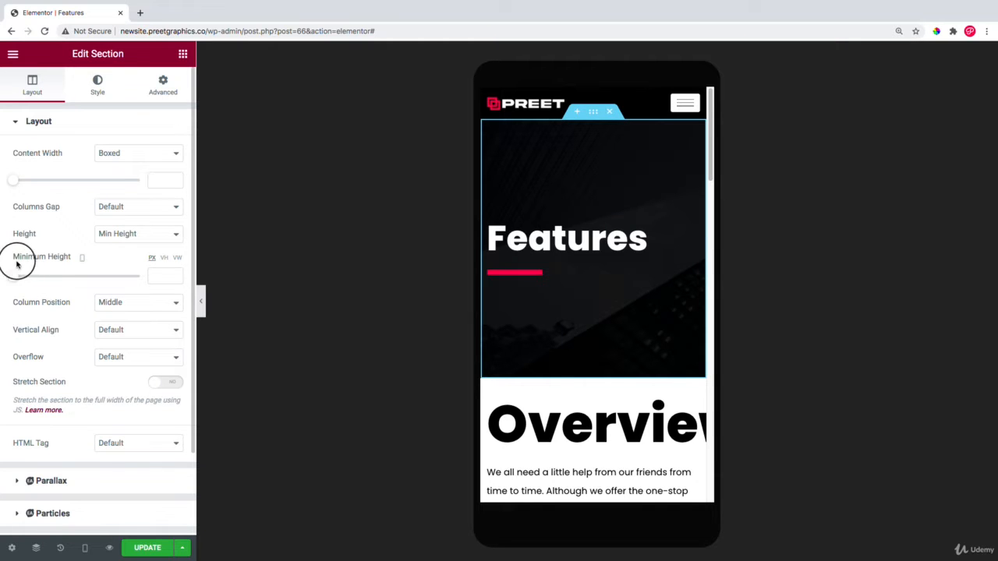
{"action": "left_click_drag", "start_coordinate": [14, 279], "coordinate": [29, 279]}
- Set the mobile font size of the Overview heading to 50 px
{"action": "left_click", "coordinate": [553, 245]}
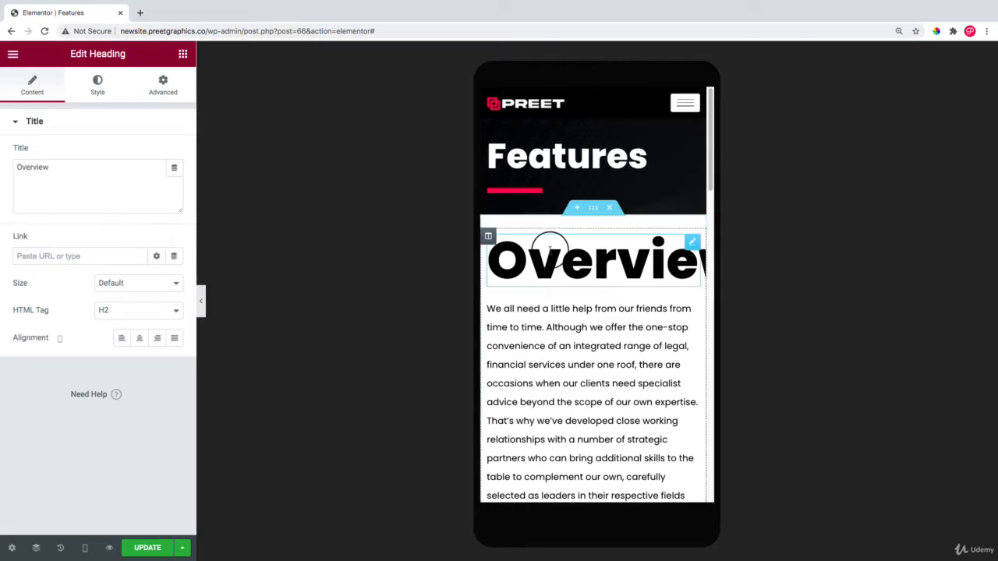
{"action": "right_click", "coordinate": [553, 245]}
{"action": "left_click", "coordinate": [575, 257]}
{"action": "left_click", "coordinate": [98, 86]}
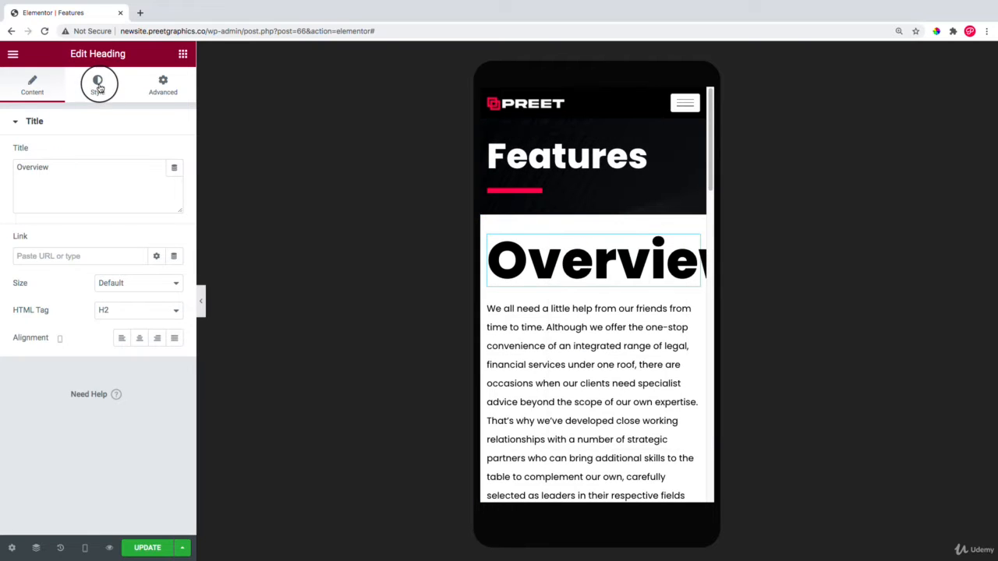
{"action": "left_click", "coordinate": [172, 180]}
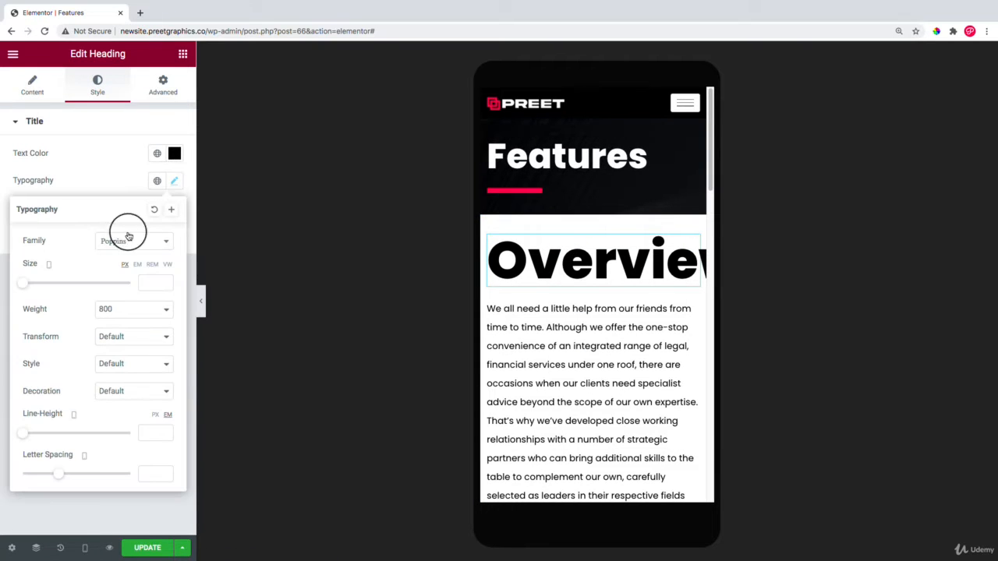
{"action": "left_click_drag", "start_coordinate": [26, 285], "coordinate": [54, 286]}
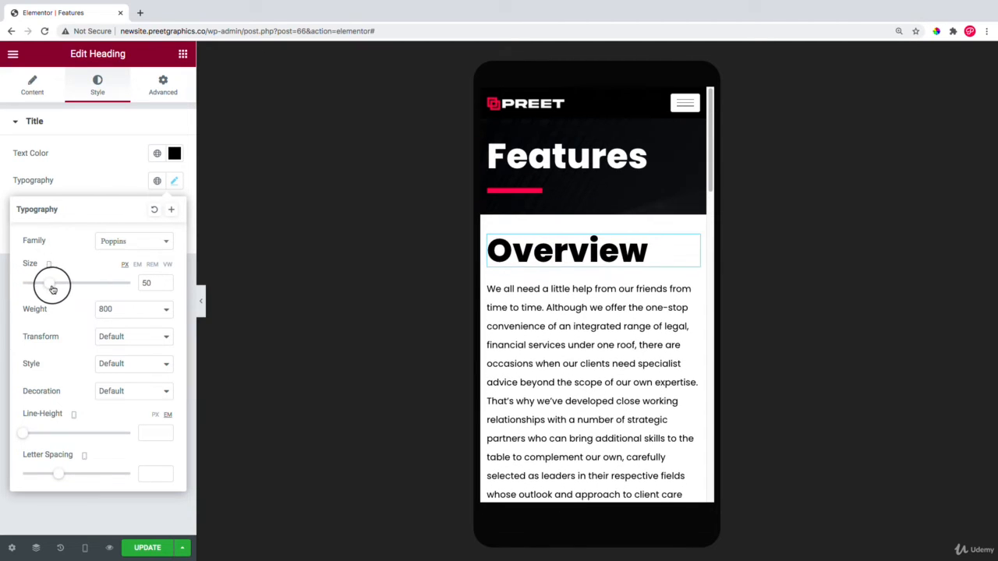
- Set the paragraph under Overview to font size 11 px and line height 2 em on mobile
{"action": "right_click", "coordinate": [541, 319]}
{"action": "left_click", "coordinate": [546, 320]}
{"action": "left_click", "coordinate": [97, 84]}
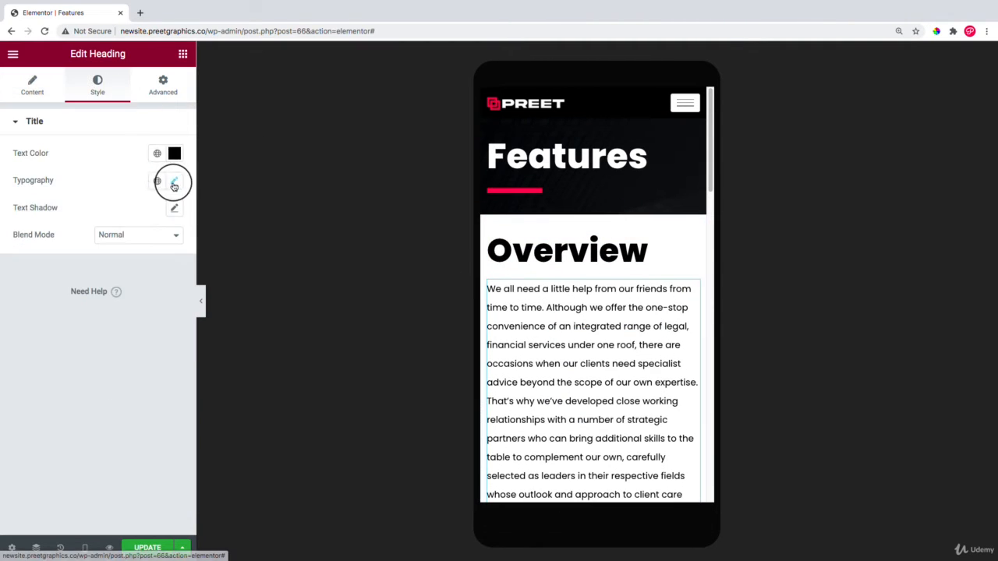
{"action": "left_click", "coordinate": [174, 180]}
{"action": "left_click_drag", "start_coordinate": [24, 288], "coordinate": [30, 287]}
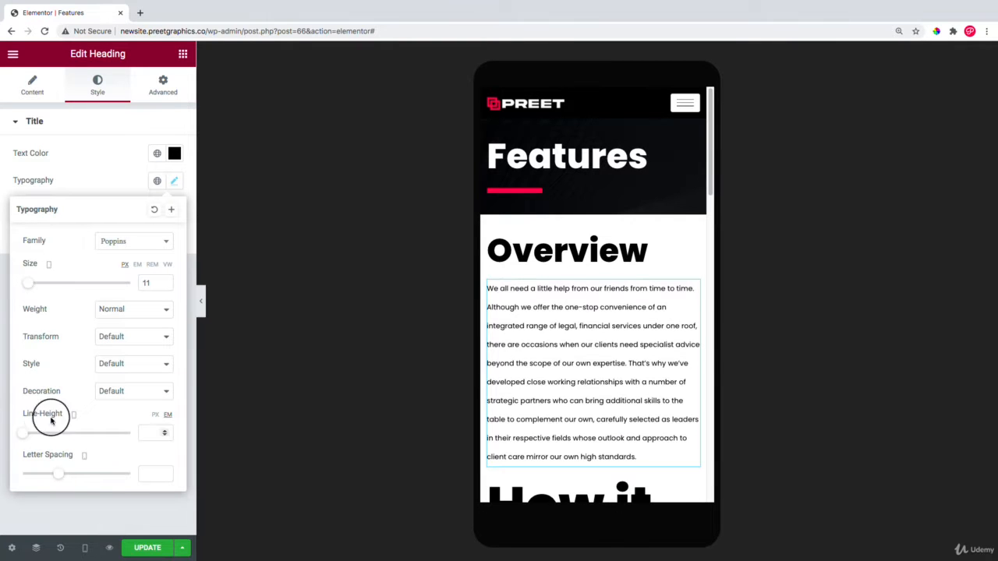
{"action": "left_click_drag", "start_coordinate": [24, 437], "coordinate": [45, 437]}
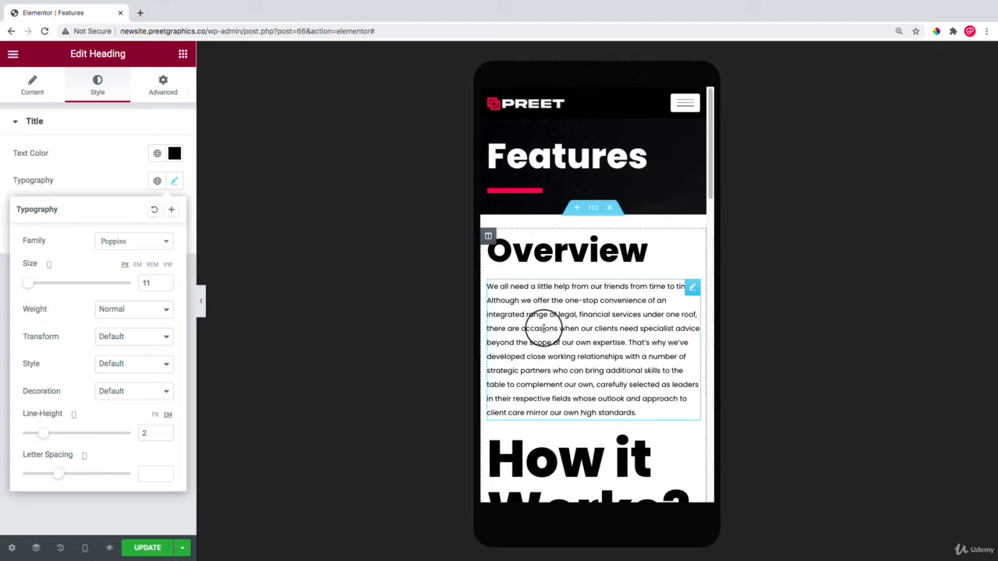
- Copy the Overview heading and paste its style onto the How it Works? heading
{"action": "right_click", "coordinate": [554, 259]}
{"action": "left_click", "coordinate": [530, 249]}
{"action": "scroll", "coordinate": [539, 292], "scroll_direction": "down", "scroll_amount": 1}
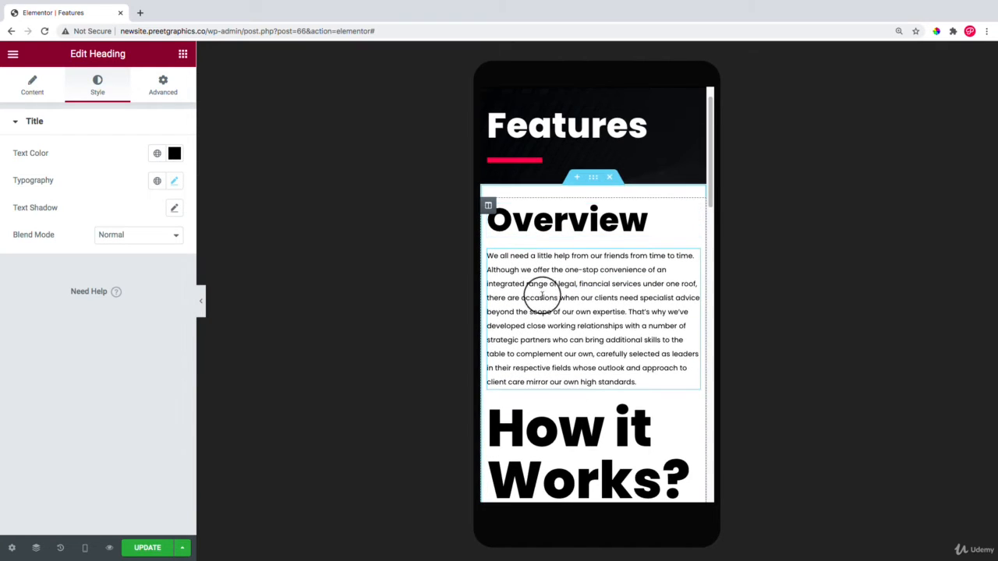
{"action": "right_click", "coordinate": [580, 442]}
{"action": "left_click", "coordinate": [607, 451]}
- Copy the Overview paragraph and paste its style onto the paragraph under How it Works?
{"action": "scroll", "coordinate": [575, 326], "scroll_direction": "down", "scroll_amount": 1}
{"action": "right_click", "coordinate": [569, 288]}
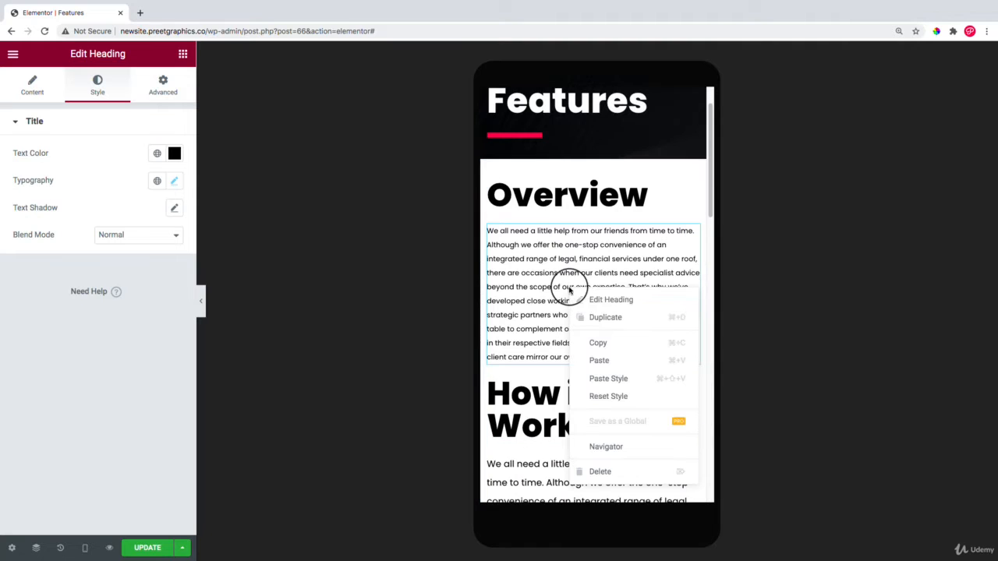
{"action": "left_click", "coordinate": [591, 343]}
{"action": "scroll", "coordinate": [571, 312], "scroll_direction": "down", "scroll_amount": 5}
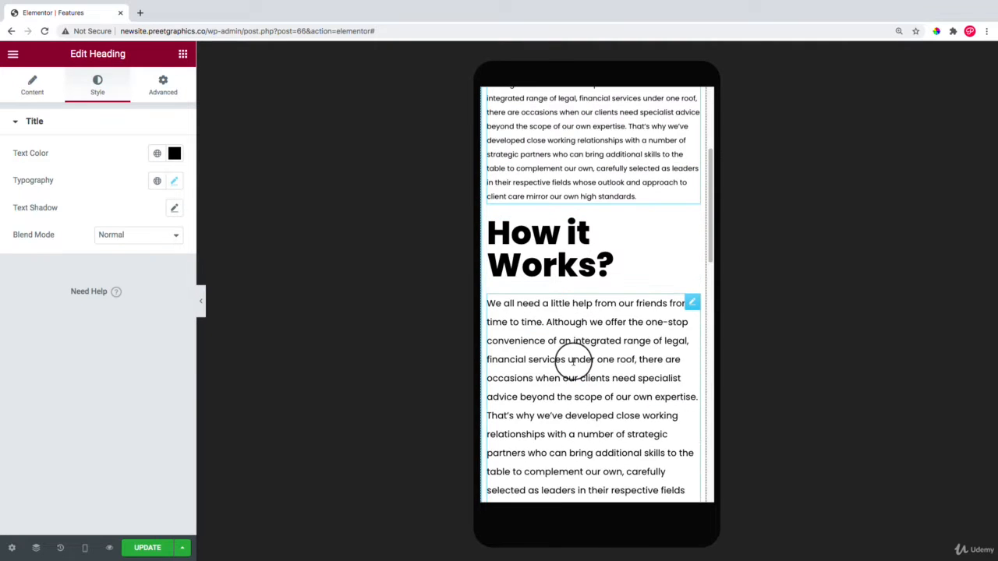
{"action": "right_click", "coordinate": [575, 363]}
{"action": "left_click", "coordinate": [615, 452]}
- Set the mobile font size of the How it Works? heading to 37 px
{"action": "right_click", "coordinate": [565, 256]}
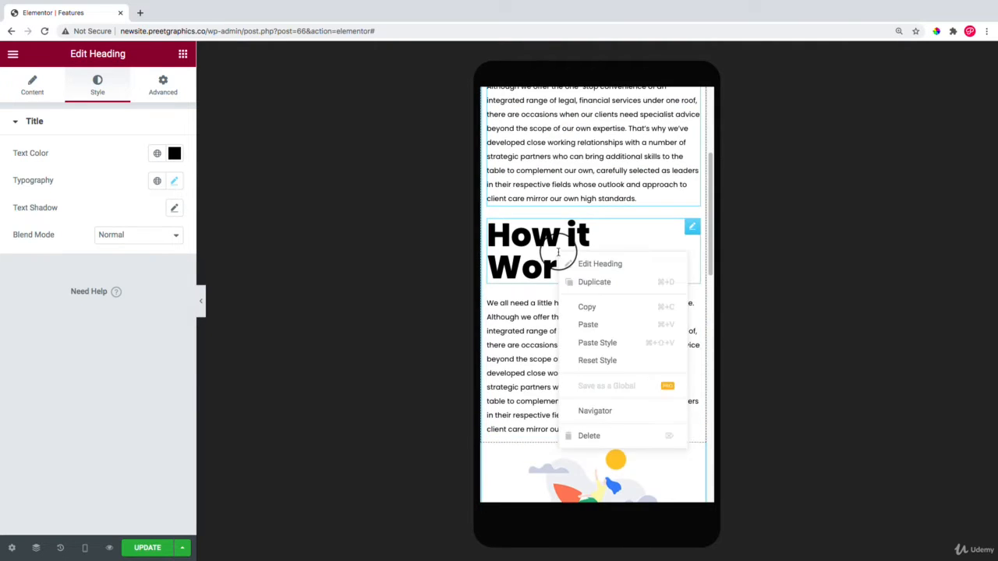
{"action": "left_click", "coordinate": [558, 262]}
{"action": "left_click", "coordinate": [102, 87]}
{"action": "left_click", "coordinate": [174, 180]}
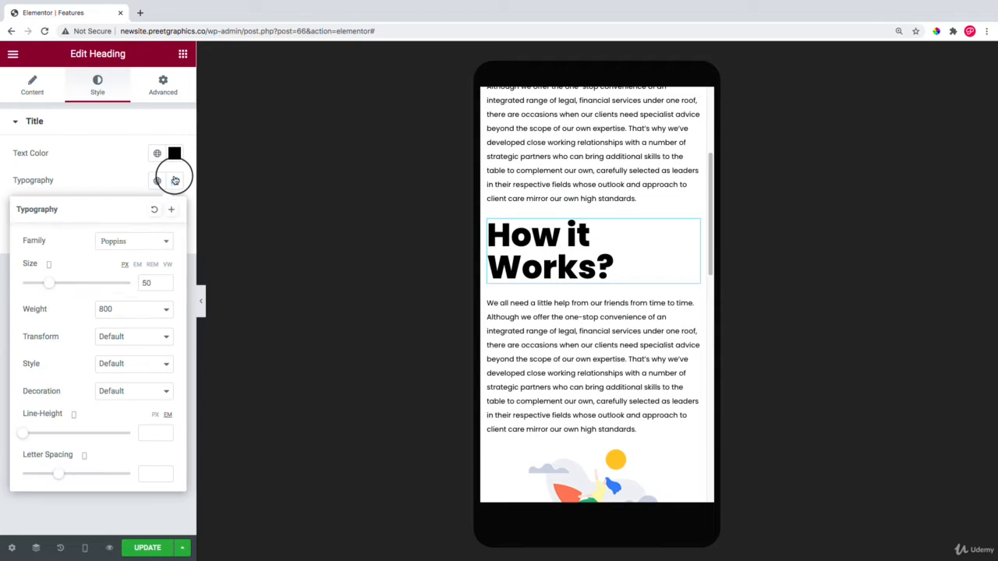
{"action": "left_click", "coordinate": [163, 286]}
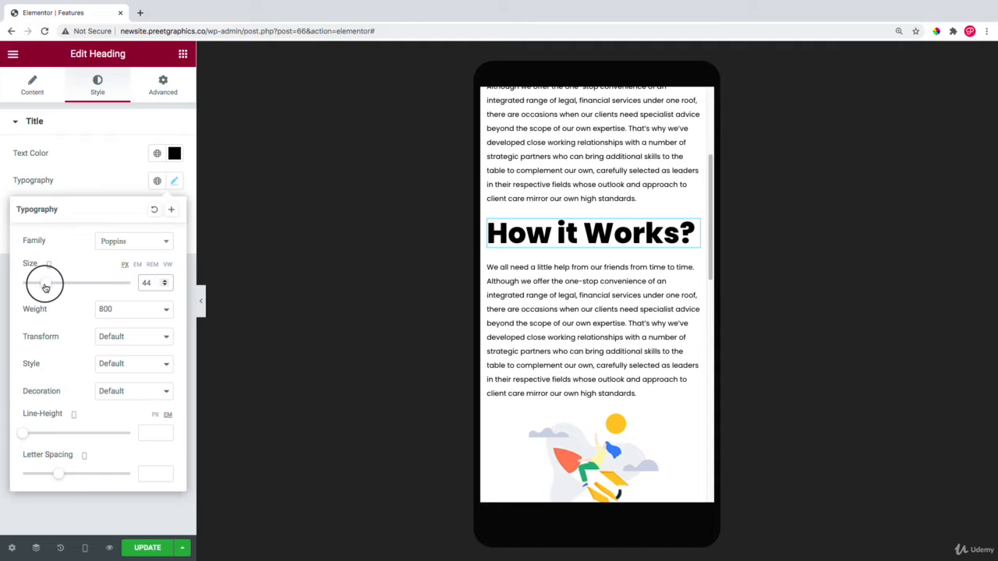
{"action": "left_click_drag", "start_coordinate": [45, 288], "coordinate": [41, 285]}
- Review the rest of the Features page in the mobile preview, including with the editing panel hidden
{"action": "scroll", "coordinate": [597, 216], "scroll_direction": "down", "scroll_amount": 3}
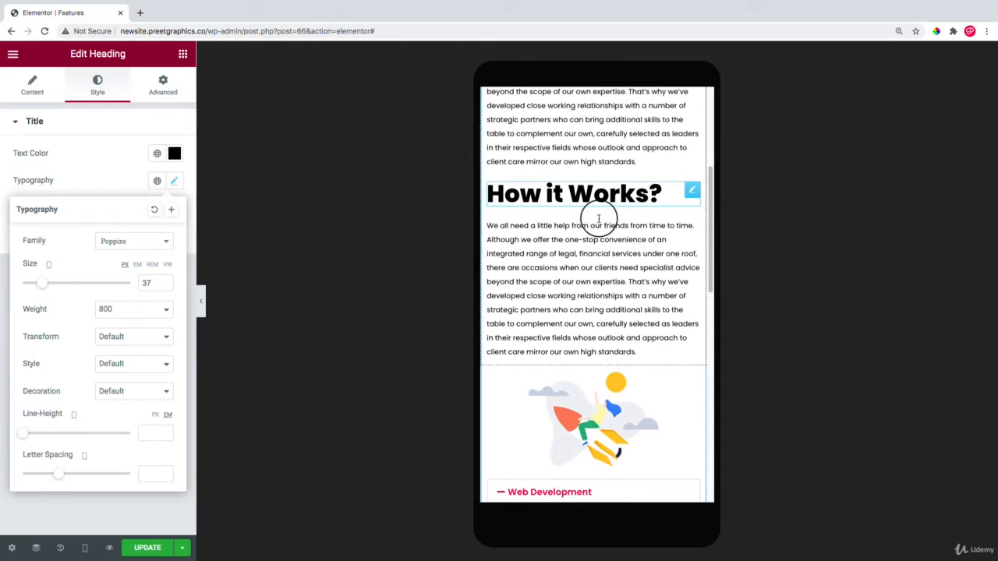
{"action": "scroll", "coordinate": [604, 212], "scroll_direction": "down", "scroll_amount": 1}
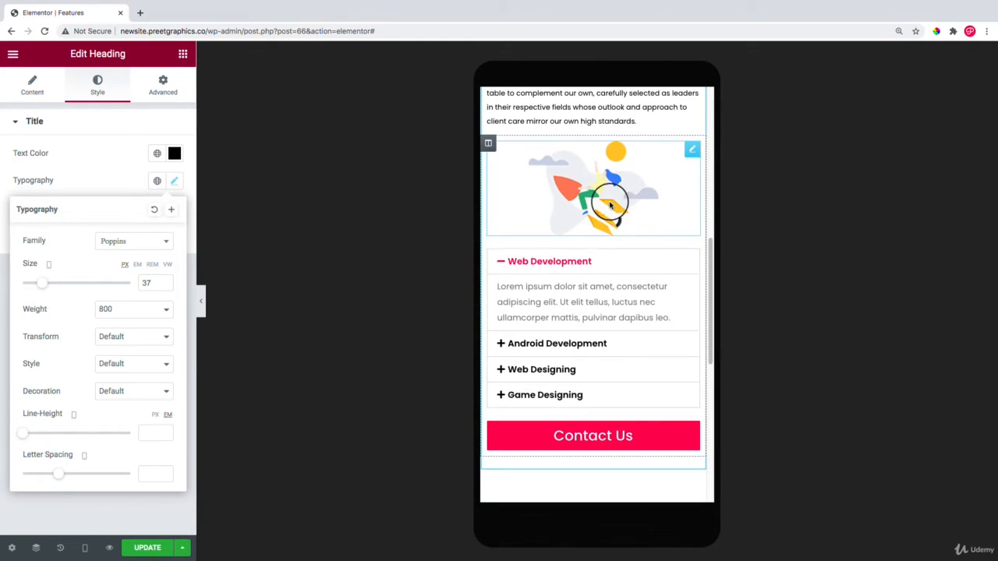
{"action": "scroll", "coordinate": [615, 312], "scroll_direction": "down", "scroll_amount": 4}
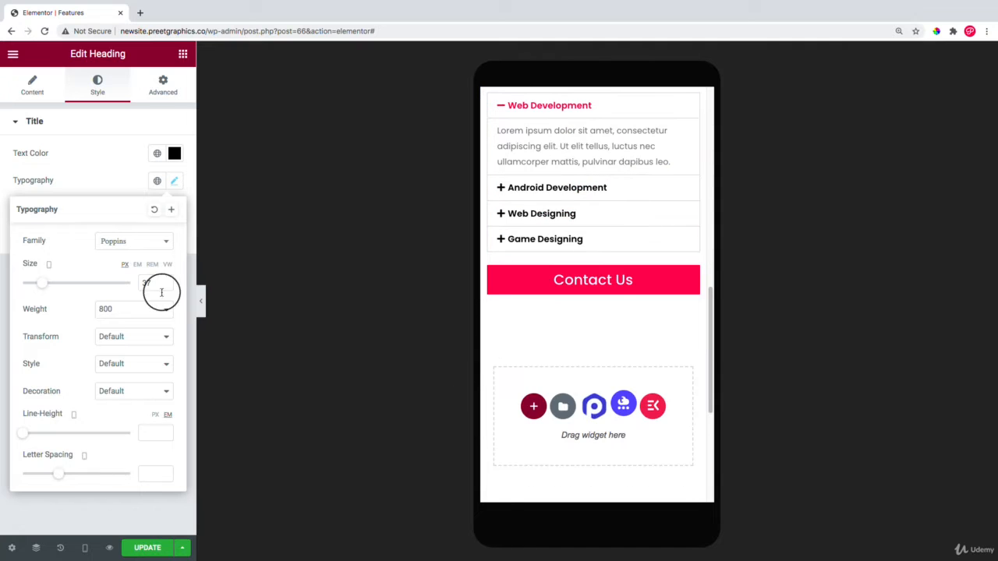
{"action": "left_click", "coordinate": [201, 300]}
{"action": "scroll", "coordinate": [568, 202], "scroll_direction": "up", "scroll_amount": 10}
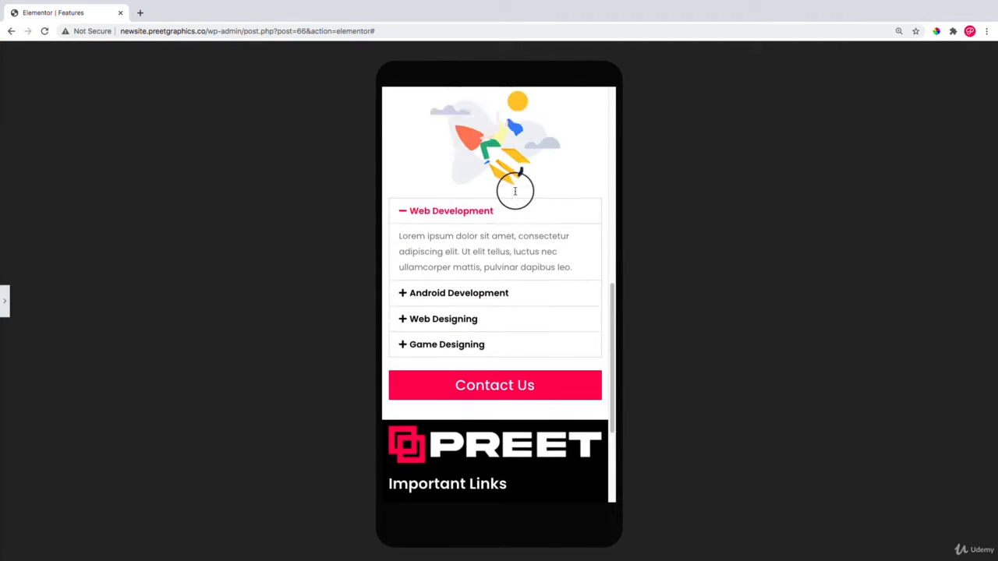
{"action": "left_click", "coordinate": [4, 304]}
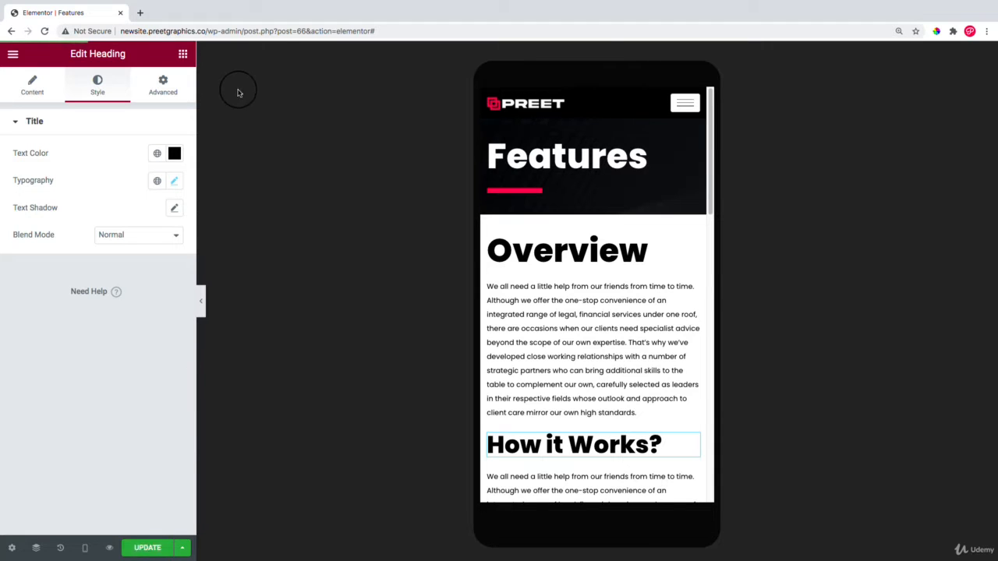
{"action": "left_click_drag", "start_coordinate": [207, 31], "coordinate": [652, 24]}
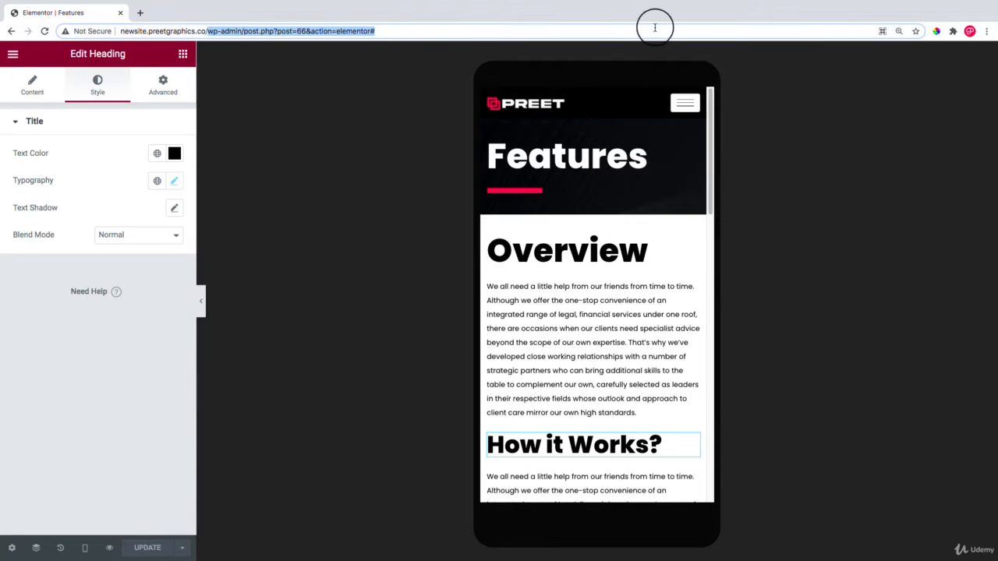
- Link the Contact Us button below the accordion to the Contact Us page, found by searching for "contact"
{"action": "scroll", "coordinate": [642, 249], "scroll_direction": "down", "scroll_amount": 15}
{"action": "scroll", "coordinate": [629, 287], "scroll_direction": "up", "scroll_amount": 8}
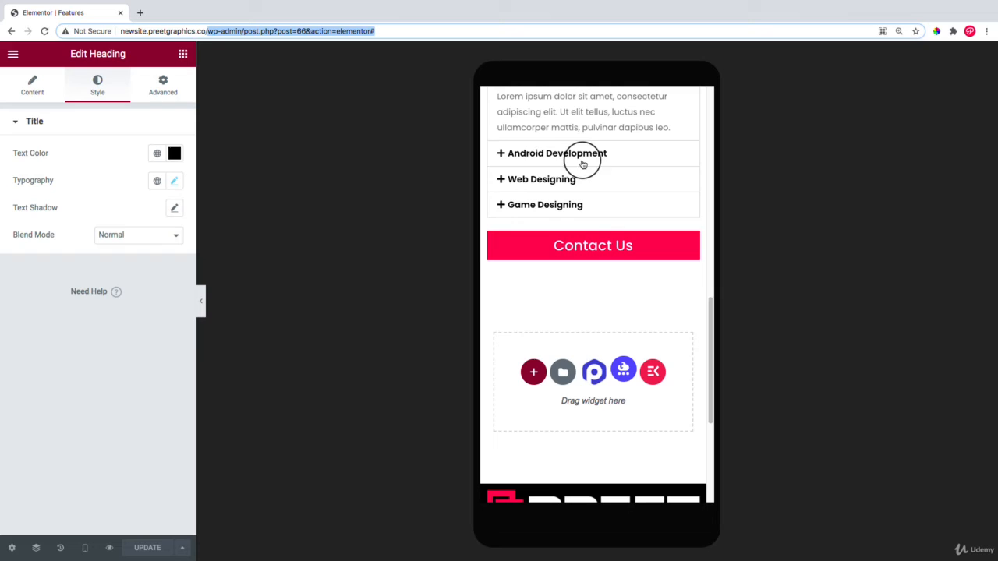
{"action": "right_click", "coordinate": [596, 246]}
{"action": "left_click", "coordinate": [618, 251]}
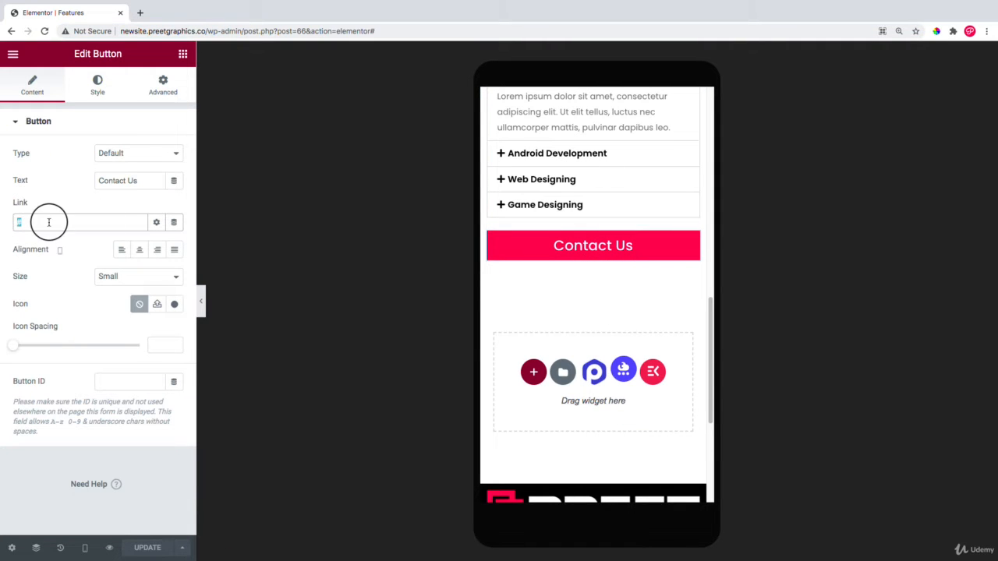
{"action": "type", "text": "contact"}
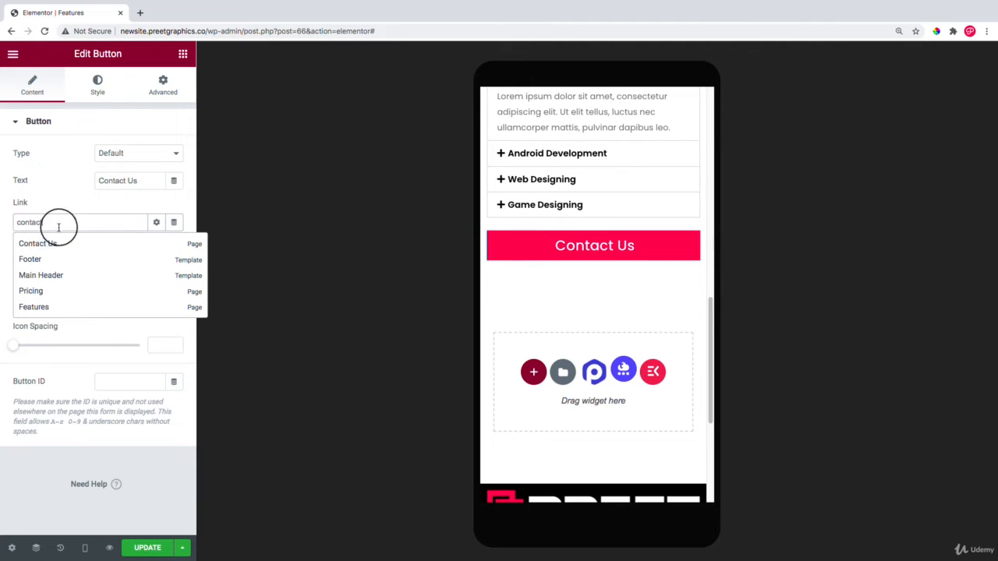
{"action": "left_click", "coordinate": [193, 247]}
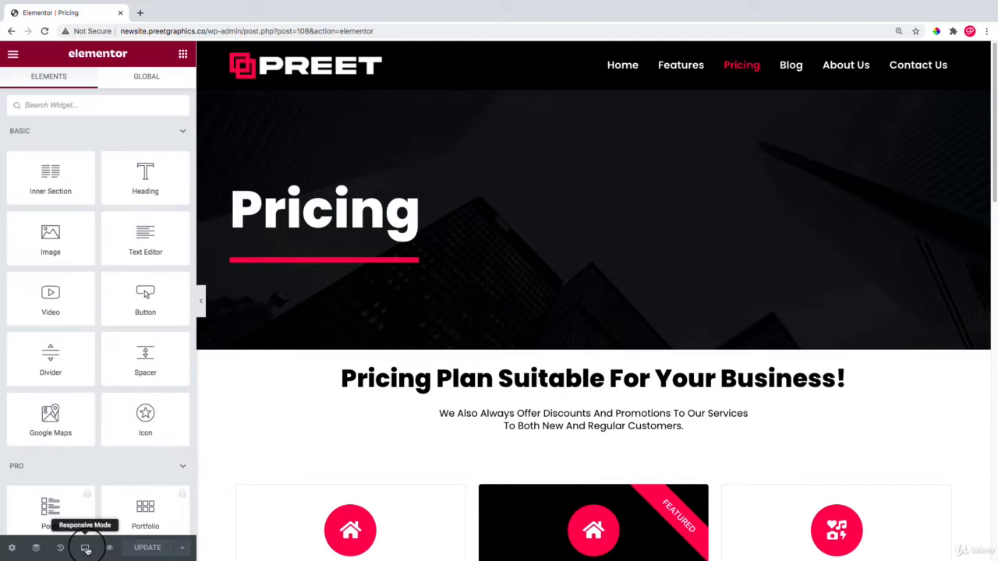
- Open the website in a new browser tab and load its Features page in the Elementor editor
{"action": "left_click", "coordinate": [140, 12]}
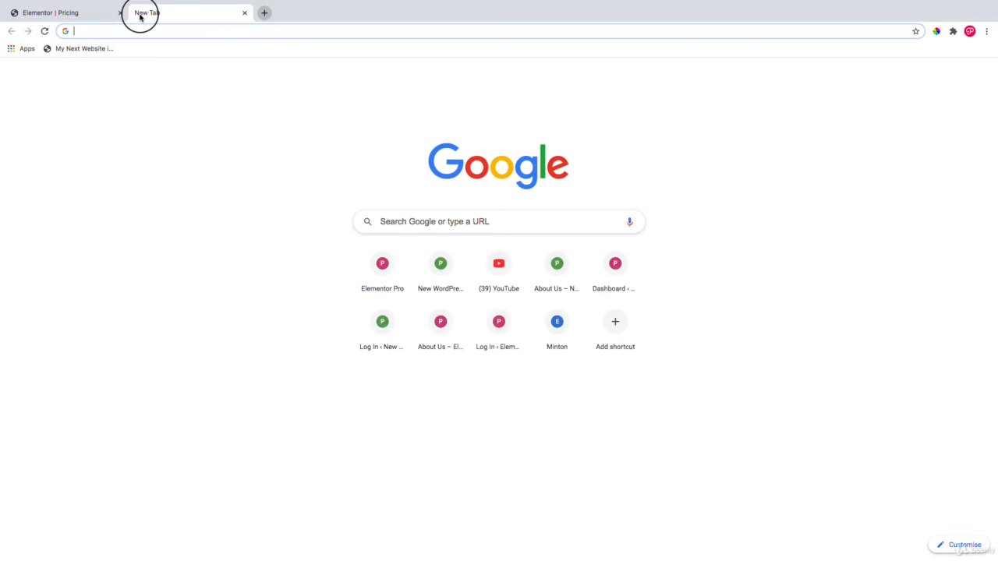
{"action": "type", "text": "new"}
{"action": "key", "text": "Return"}
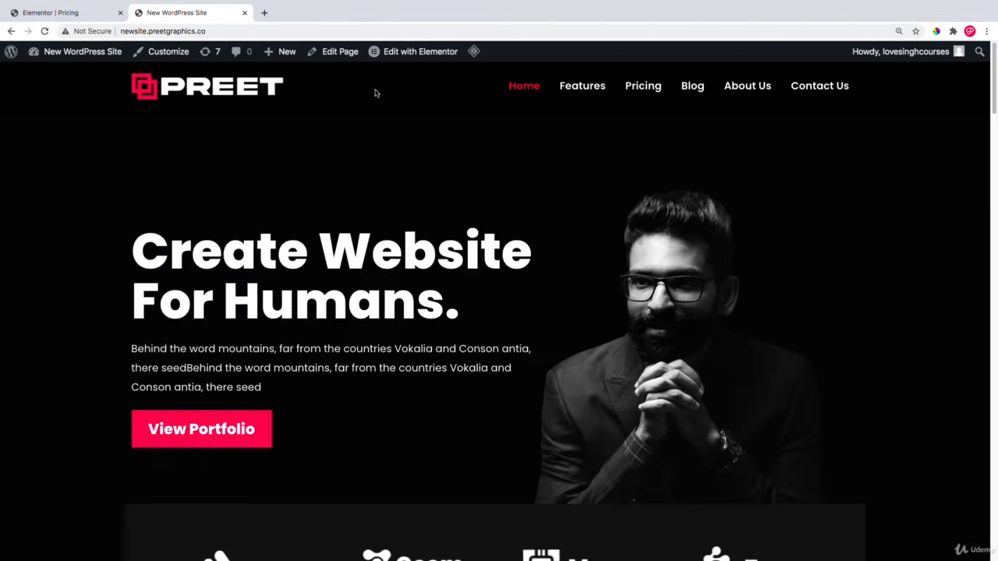
{"action": "left_click", "coordinate": [618, 82]}
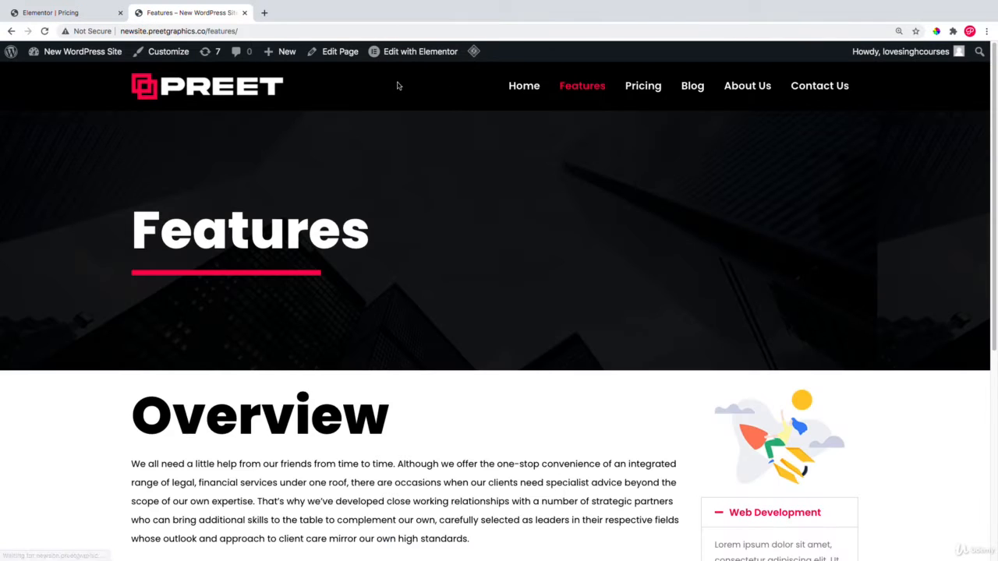
{"action": "left_click", "coordinate": [399, 52]}
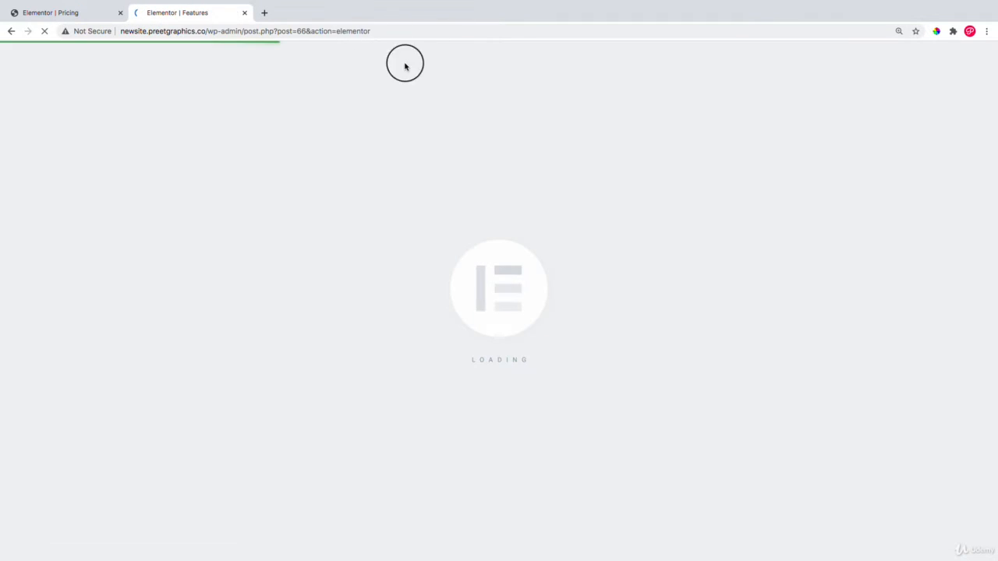
- Switch both the Pricing and Features page editors to the mobile preview
{"action": "left_click", "coordinate": [87, 15]}
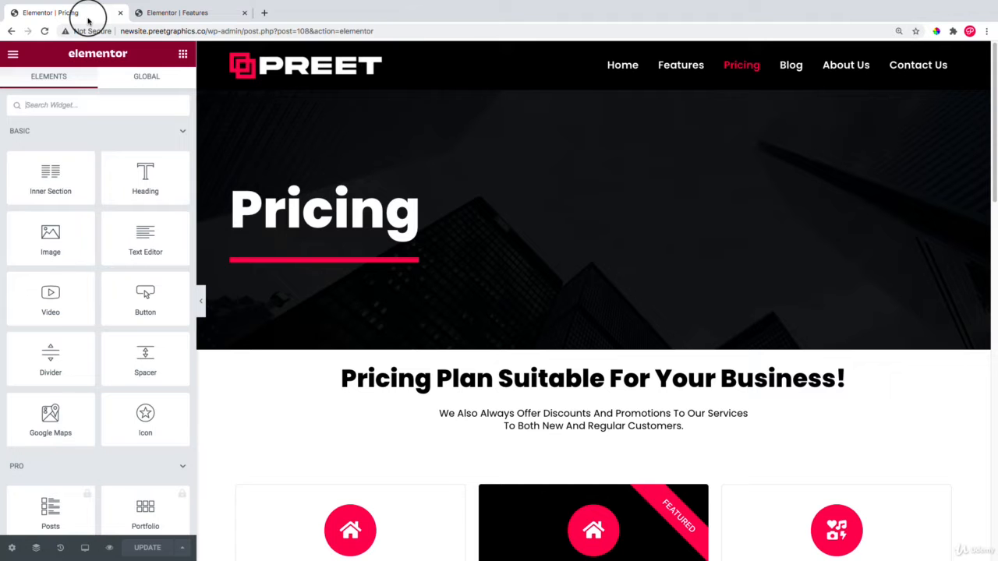
{"action": "left_click", "coordinate": [85, 547]}
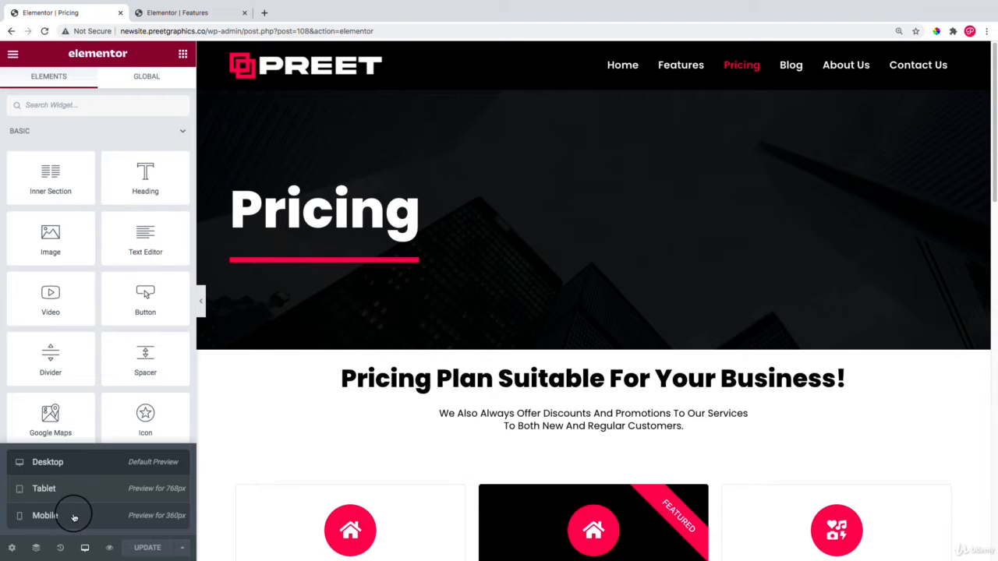
{"action": "left_click", "coordinate": [75, 516]}
{"action": "left_click", "coordinate": [195, 14]}
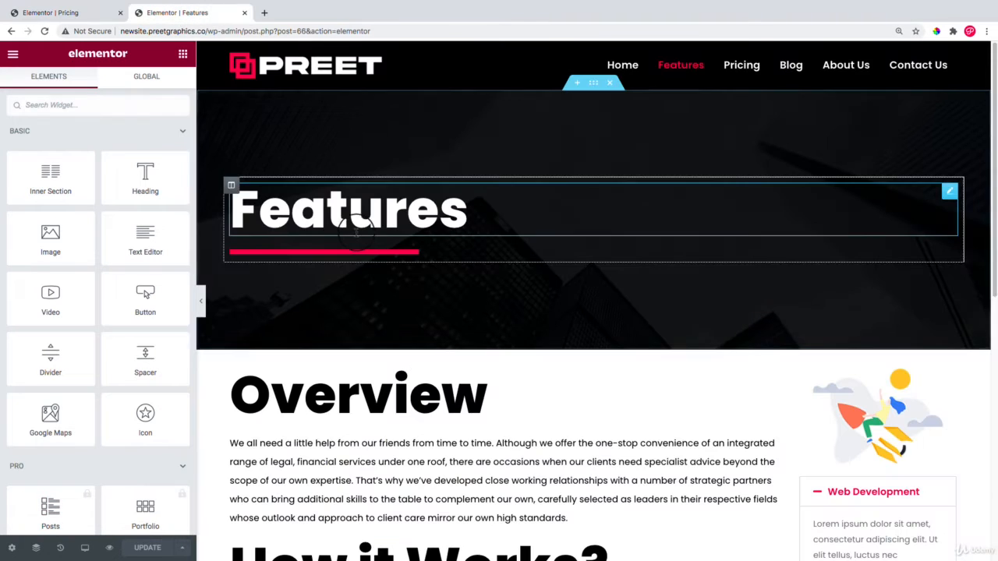
{"action": "left_click", "coordinate": [84, 550]}
{"action": "left_click", "coordinate": [55, 516]}
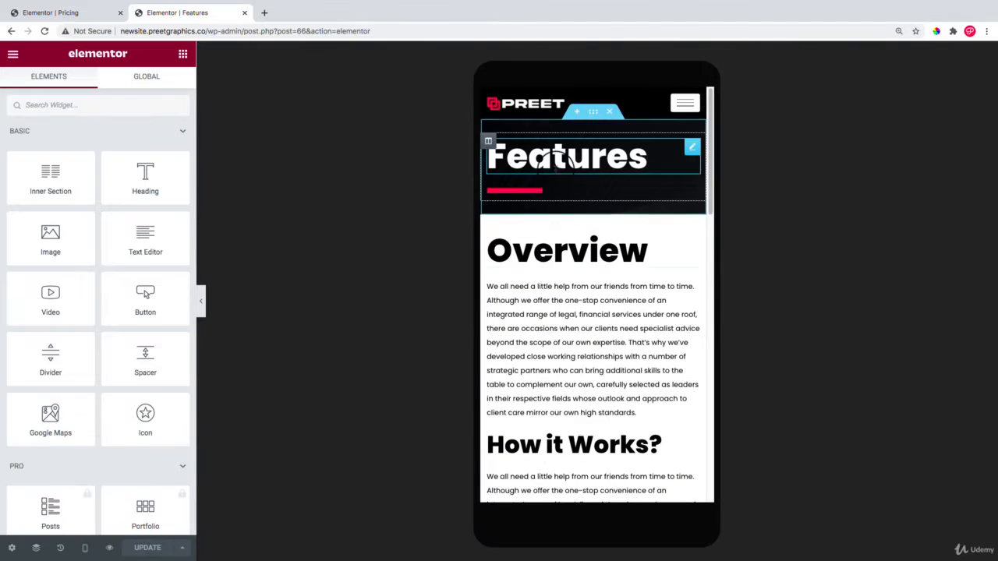
- Copy the Features page title and paste its style onto the Pricing page title
{"action": "right_click", "coordinate": [566, 158]}
{"action": "left_click", "coordinate": [591, 212]}
{"action": "left_click", "coordinate": [92, 10]}
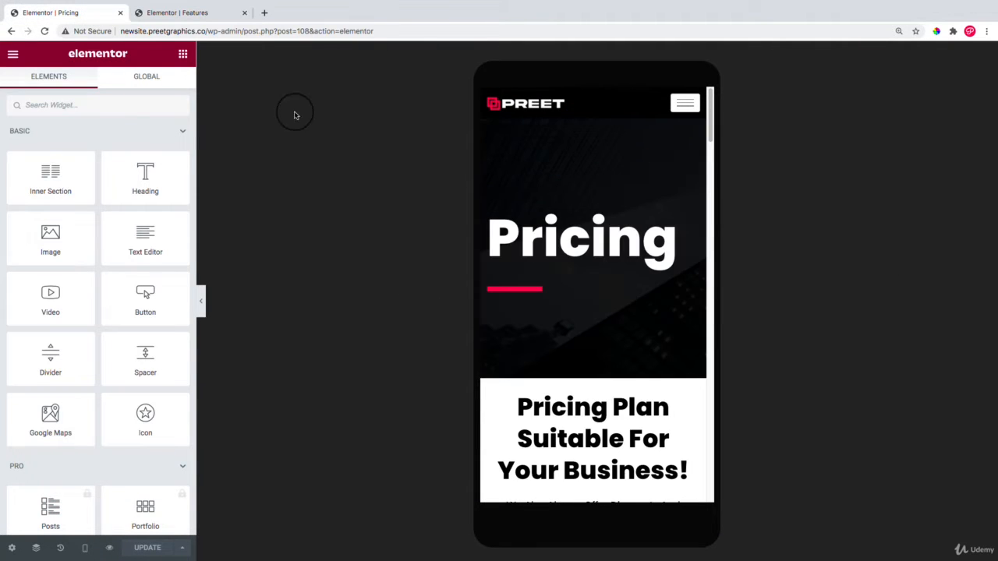
{"action": "right_click", "coordinate": [571, 228]}
{"action": "left_click", "coordinate": [621, 325]}
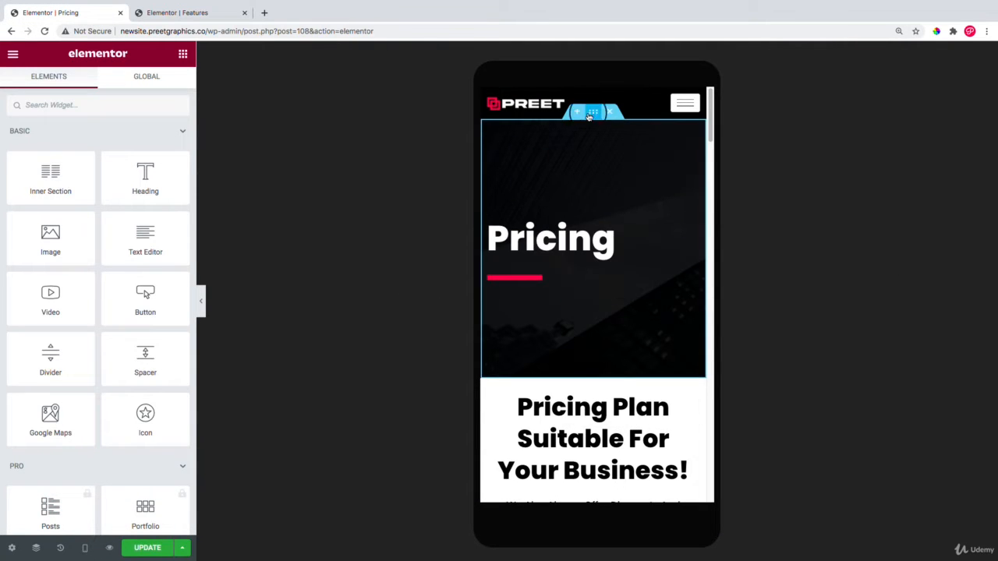
- Check the mobile minimum height of the Features title section and close the Features editor tab
{"action": "left_click", "coordinate": [204, 14]}
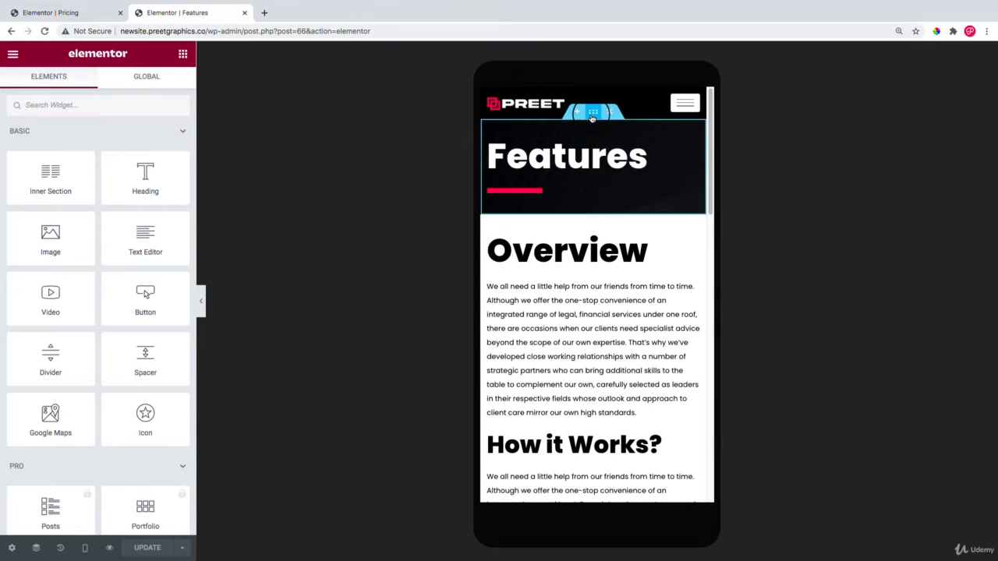
{"action": "right_click", "coordinate": [596, 117]}
{"action": "left_click", "coordinate": [623, 129]}
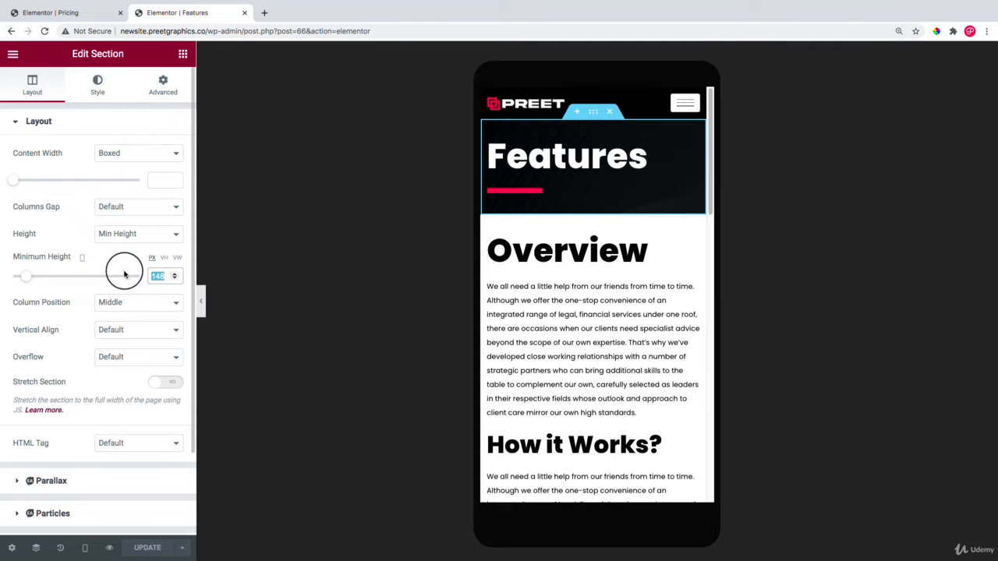
{"action": "left_click", "coordinate": [70, 13]}
{"action": "left_click", "coordinate": [244, 12]}
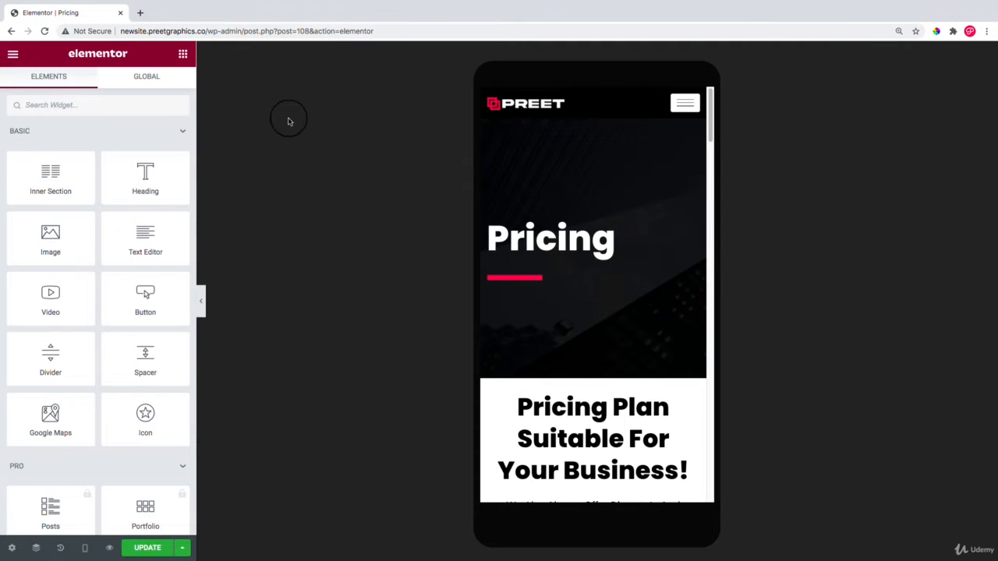
- Set the mobile minimum height of the Pricing title section to 148 px and check it with the editing panel hidden
{"action": "right_click", "coordinate": [597, 117]}
{"action": "left_click", "coordinate": [624, 129]}
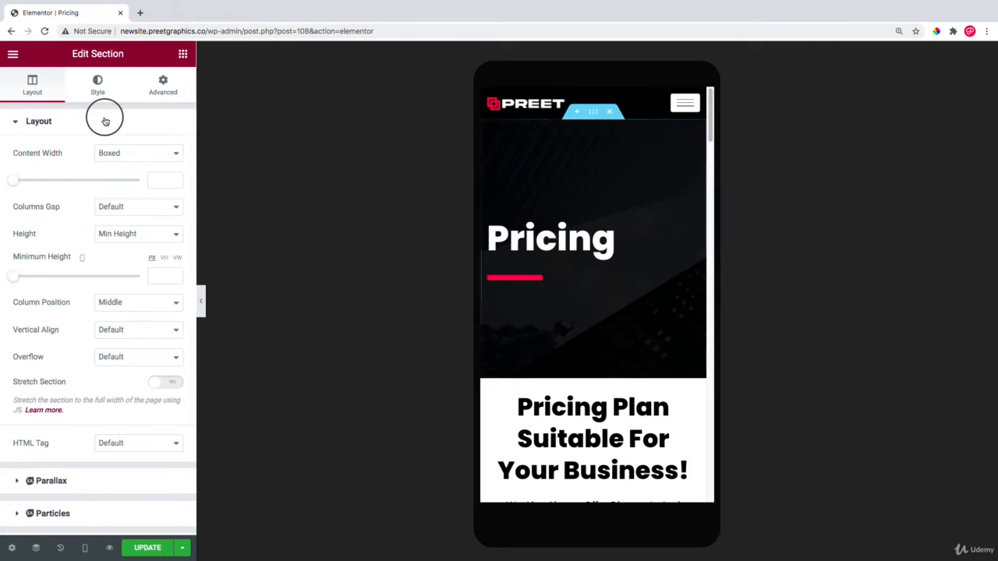
{"action": "type", "text": "148"}
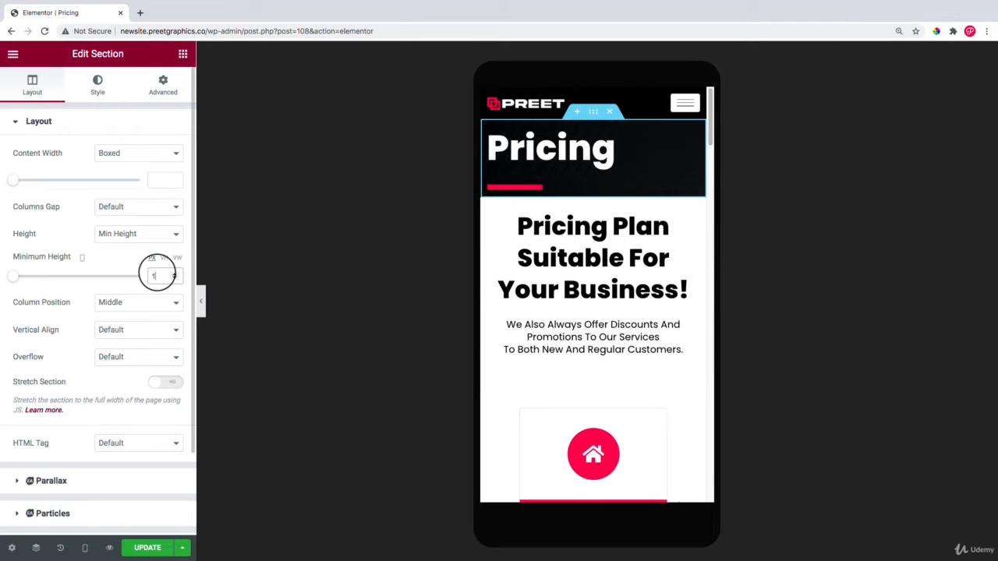
{"action": "left_click", "coordinate": [200, 299]}
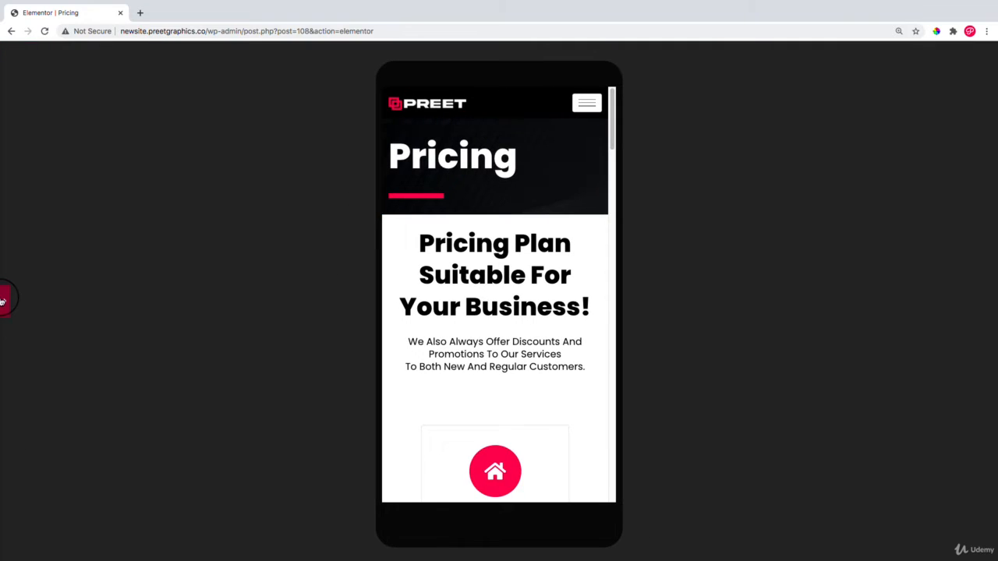
{"action": "left_click", "coordinate": [3, 299]}
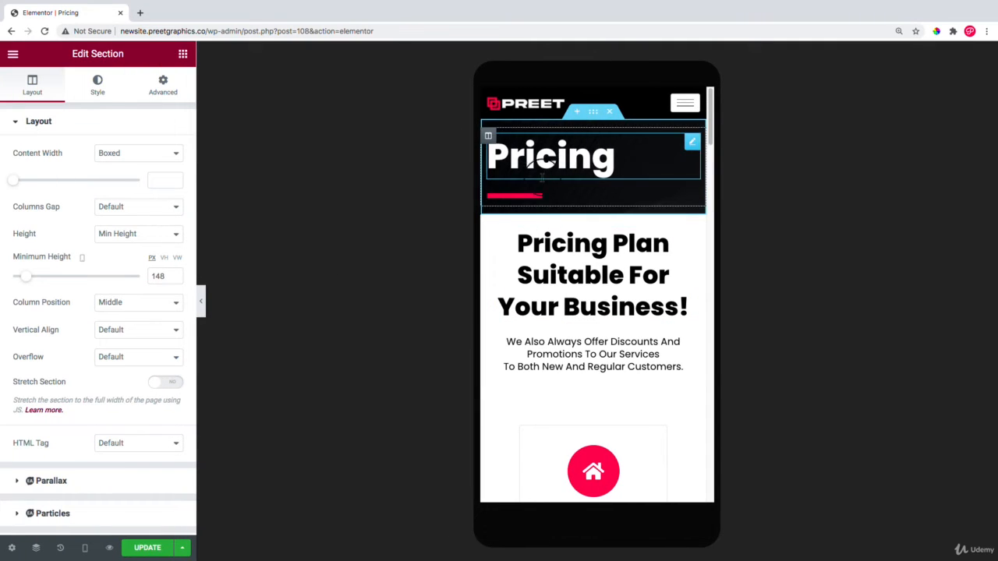
- Set the mobile font size of the "Pricing Plan Suitable For Your Business!" heading to 27 px and center-align it
{"action": "right_click", "coordinate": [580, 258]}
{"action": "left_click", "coordinate": [611, 265]}
{"action": "left_click", "coordinate": [97, 82]}
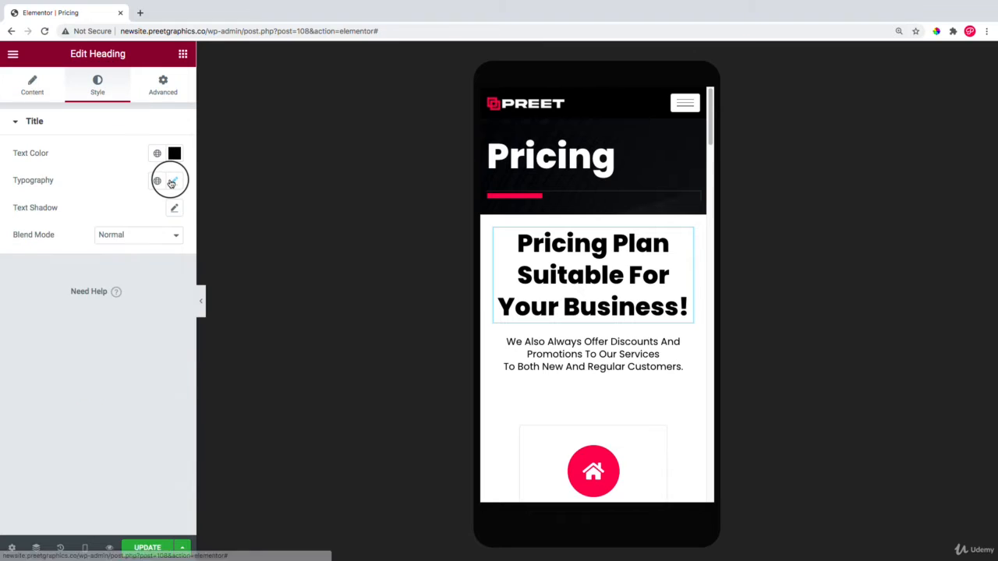
{"action": "left_click", "coordinate": [174, 180]}
{"action": "left_click_drag", "start_coordinate": [25, 288], "coordinate": [39, 285]}
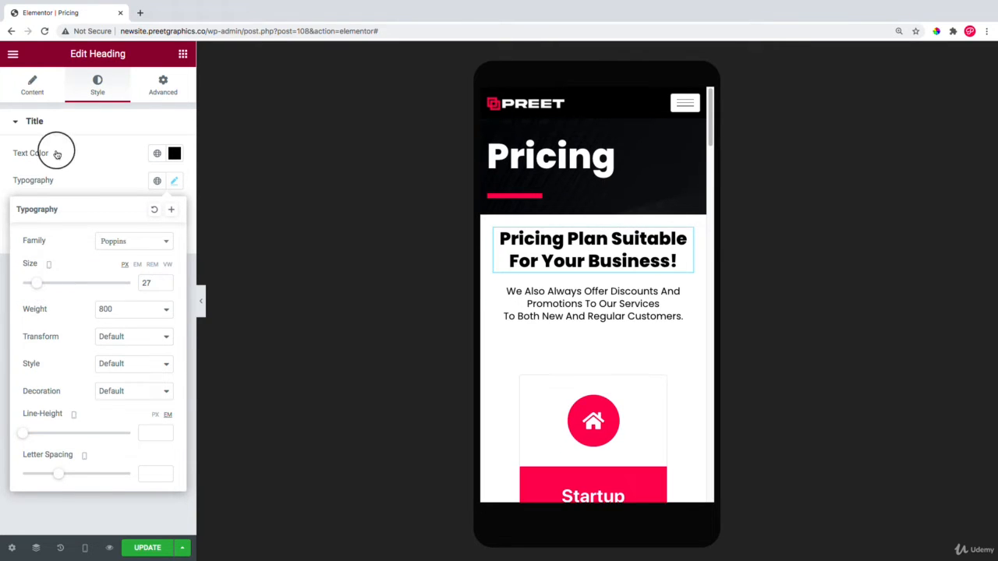
{"action": "left_click", "coordinate": [32, 82]}
{"action": "left_click", "coordinate": [138, 337]}
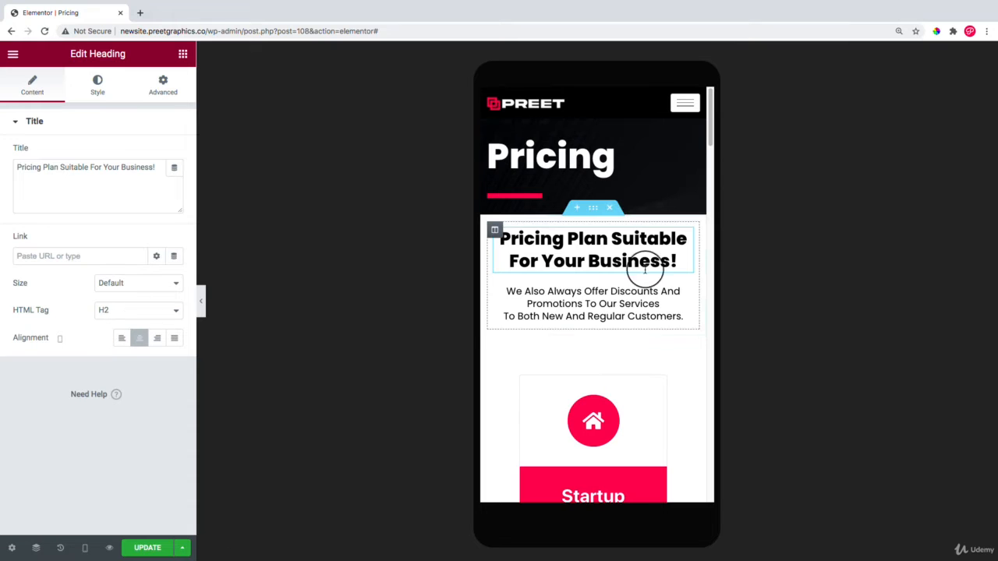
- Set the mobile padding of the pricing plan cards section to 10 px on all sides
{"action": "scroll", "coordinate": [615, 288], "scroll_direction": "down", "scroll_amount": 5}
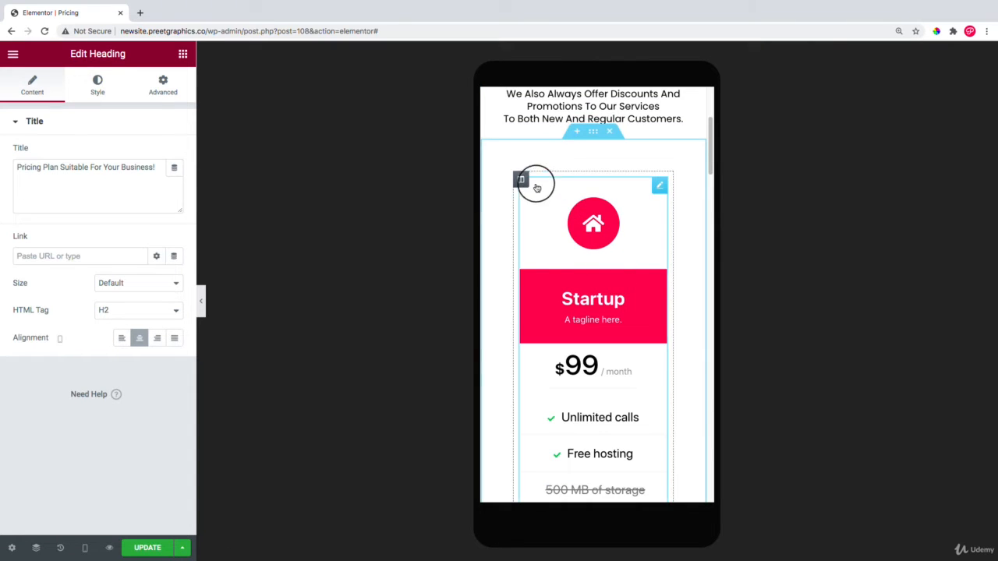
{"action": "right_click", "coordinate": [595, 131]}
{"action": "left_click", "coordinate": [615, 141]}
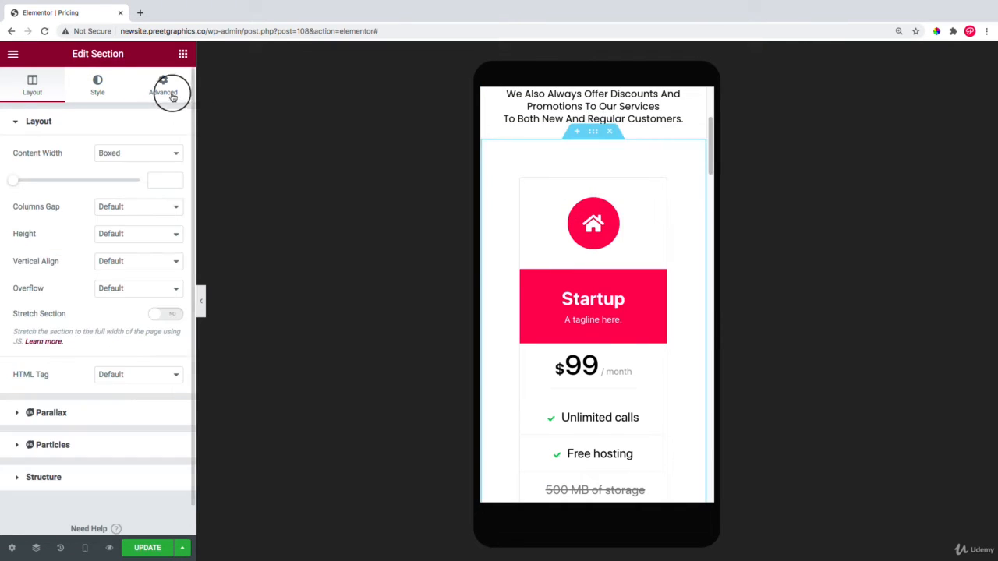
{"action": "left_click", "coordinate": [163, 84]}
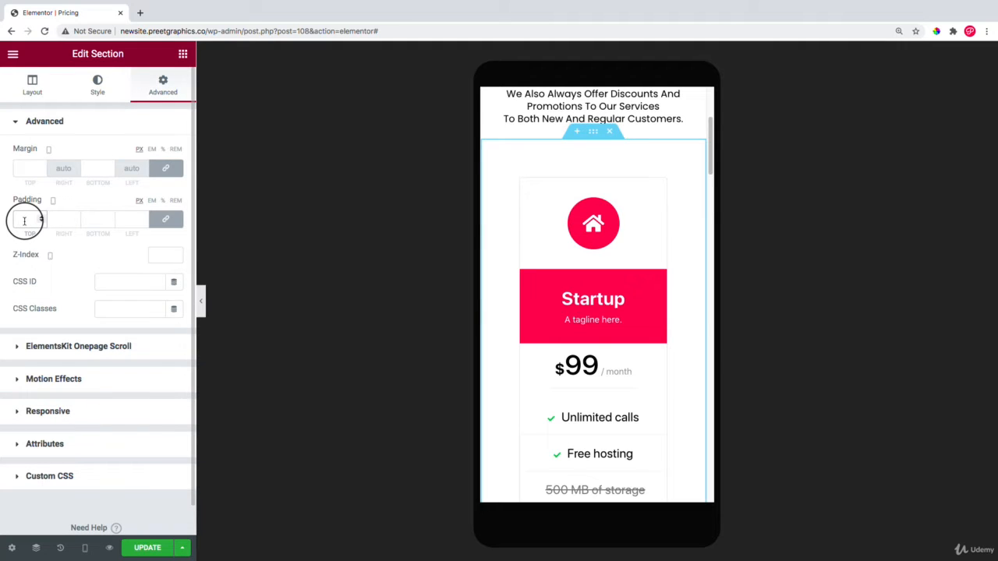
{"action": "type", "text": "10"}
- Set the mobile padding of the Detailed Pricing Overview section to 10 px on all sides
{"action": "scroll", "coordinate": [534, 228], "scroll_direction": "down", "scroll_amount": 5}
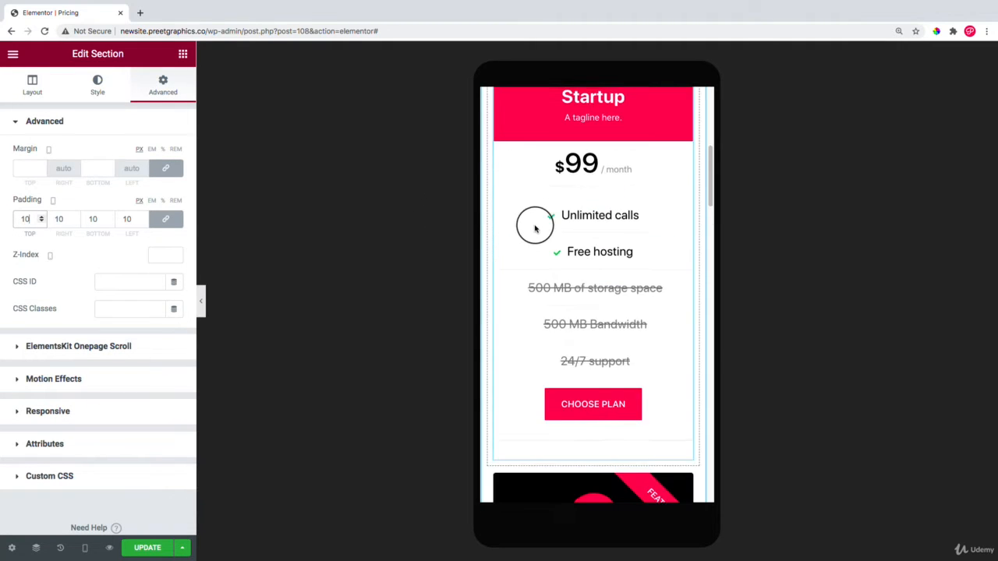
{"action": "scroll", "coordinate": [535, 229], "scroll_direction": "down", "scroll_amount": 15}
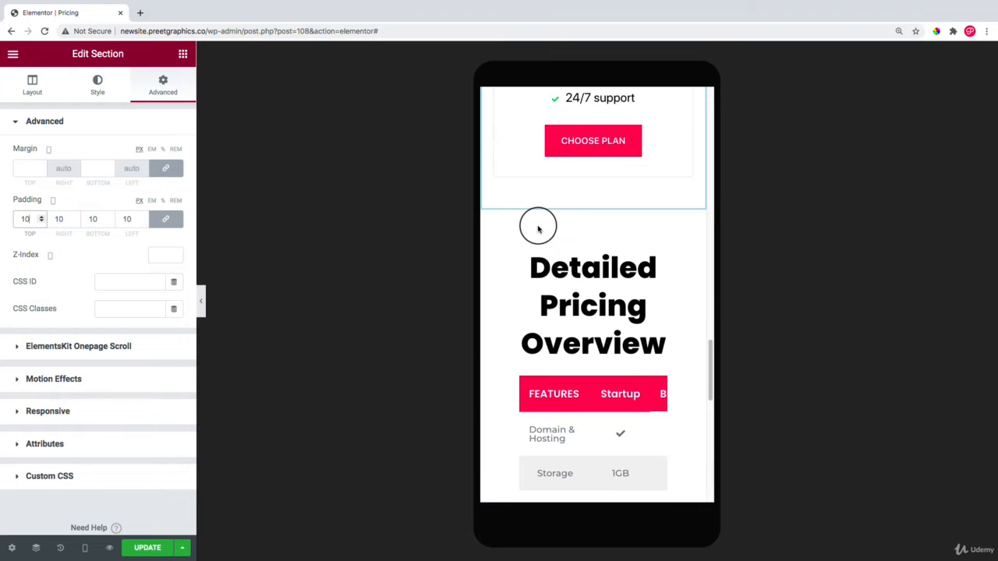
{"action": "scroll", "coordinate": [538, 229], "scroll_direction": "down", "scroll_amount": 1}
{"action": "right_click", "coordinate": [595, 172]}
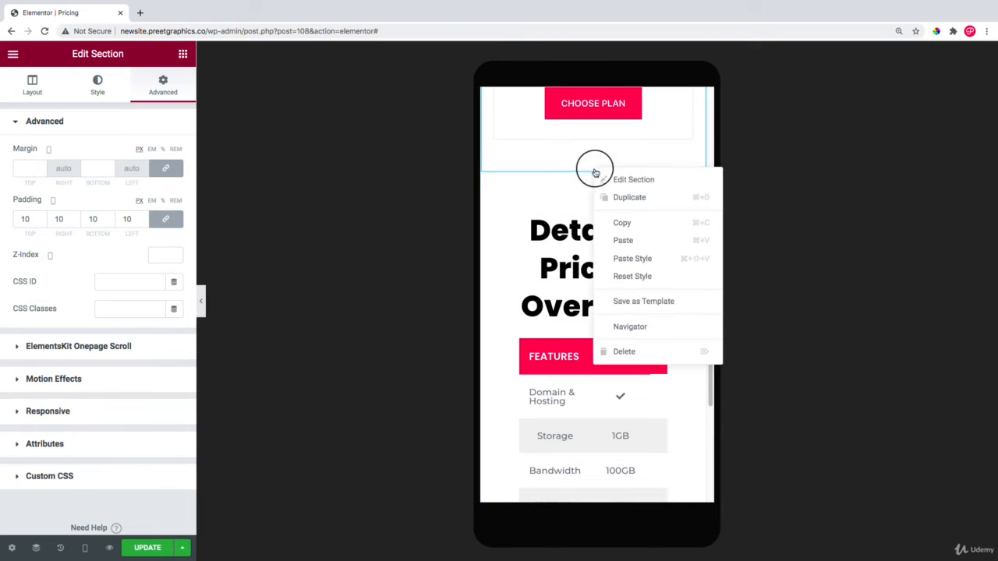
{"action": "left_click", "coordinate": [633, 179]}
{"action": "left_click", "coordinate": [163, 86]}
{"action": "left_click", "coordinate": [33, 220]}
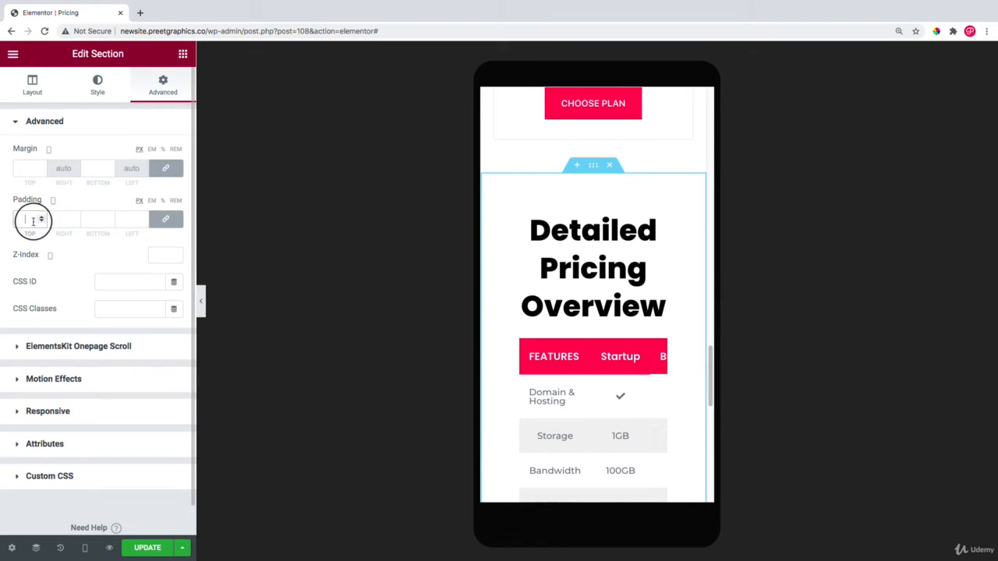
{"action": "type", "text": "10"}
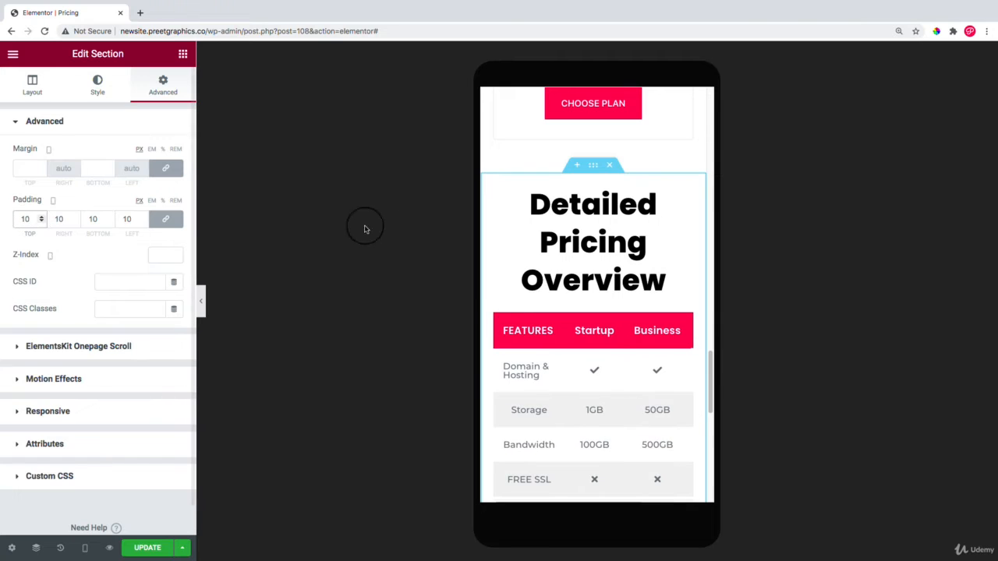
- Set the mobile font size of the Detailed Pricing Overview heading to 21 px
{"action": "scroll", "coordinate": [578, 245], "scroll_direction": "down", "scroll_amount": 4}
{"action": "scroll", "coordinate": [577, 245], "scroll_direction": "down", "scroll_amount": 3}
{"action": "left_click_drag", "start_coordinate": [584, 268], "coordinate": [548, 261]}
{"action": "scroll", "coordinate": [584, 198], "scroll_direction": "up", "scroll_amount": 4}
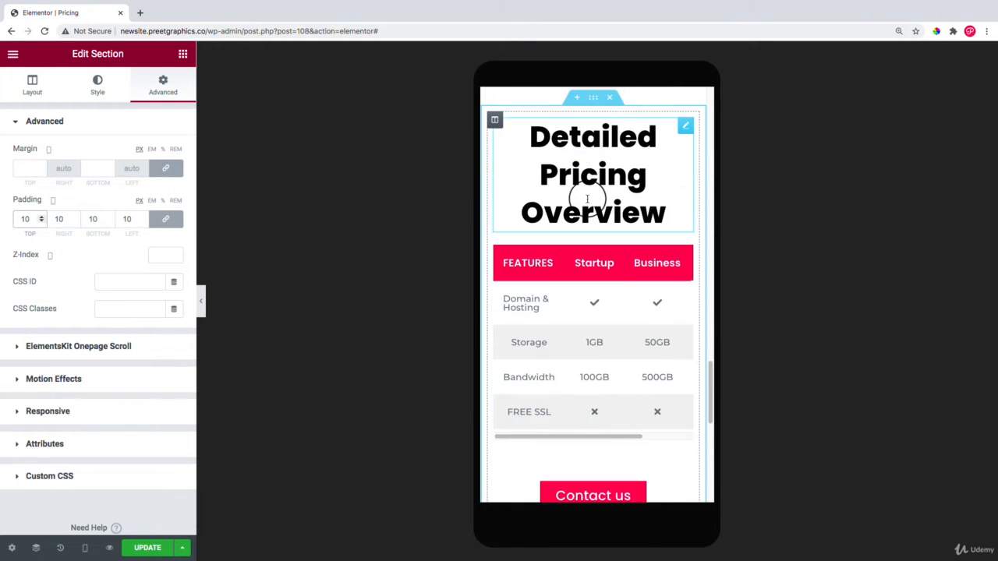
{"action": "right_click", "coordinate": [583, 185]}
{"action": "left_click", "coordinate": [600, 197]}
{"action": "left_click", "coordinate": [97, 84]}
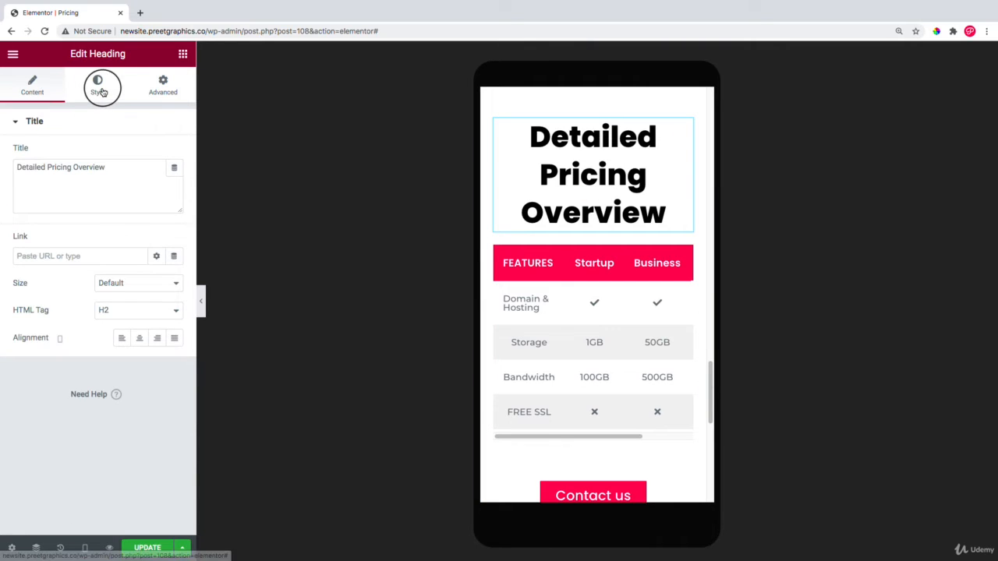
{"action": "left_click", "coordinate": [173, 180]}
{"action": "left_click_drag", "start_coordinate": [17, 281], "coordinate": [32, 283]}
- Link the Contact us button below the pricing table to the Contact Us page, found by searching for "contact us", and update the page
{"action": "scroll", "coordinate": [593, 234], "scroll_direction": "down", "scroll_amount": 4}
{"action": "right_click", "coordinate": [600, 232]}
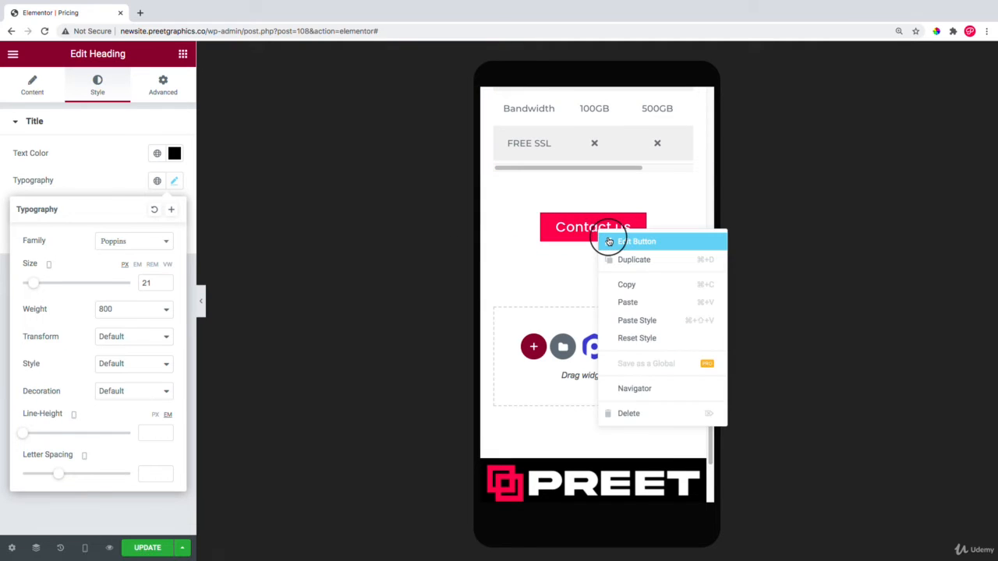
{"action": "left_click", "coordinate": [608, 241]}
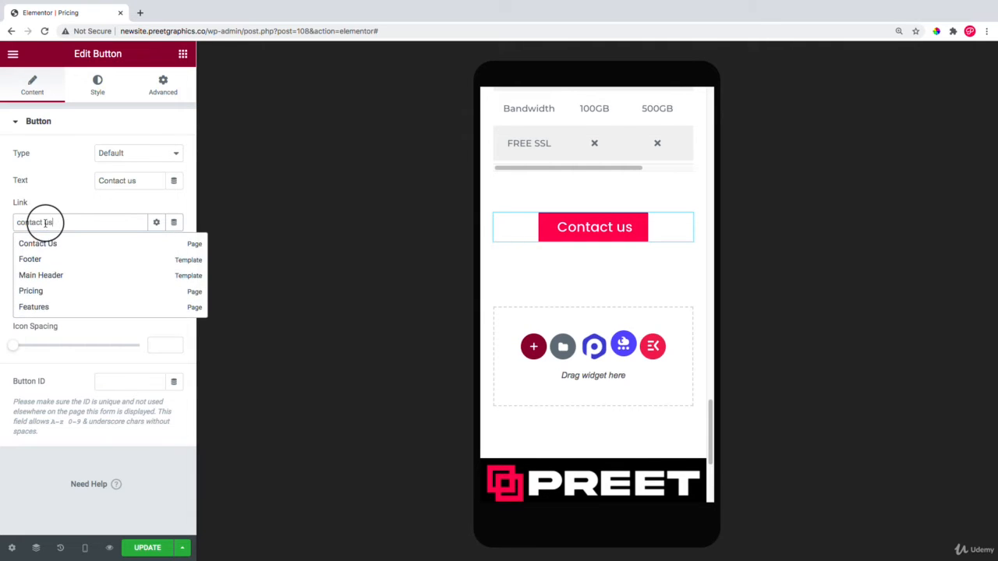
{"action": "left_click", "coordinate": [52, 247]}
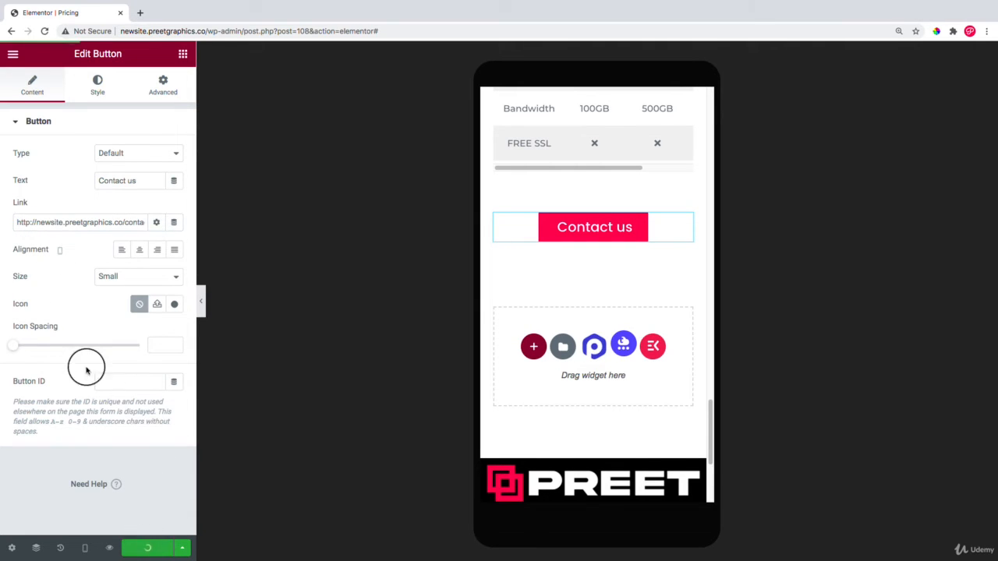
- Preview the live site, open its About Us page in the Elementor editor and switch that editor to the mobile preview
{"action": "left_click", "coordinate": [109, 548]}
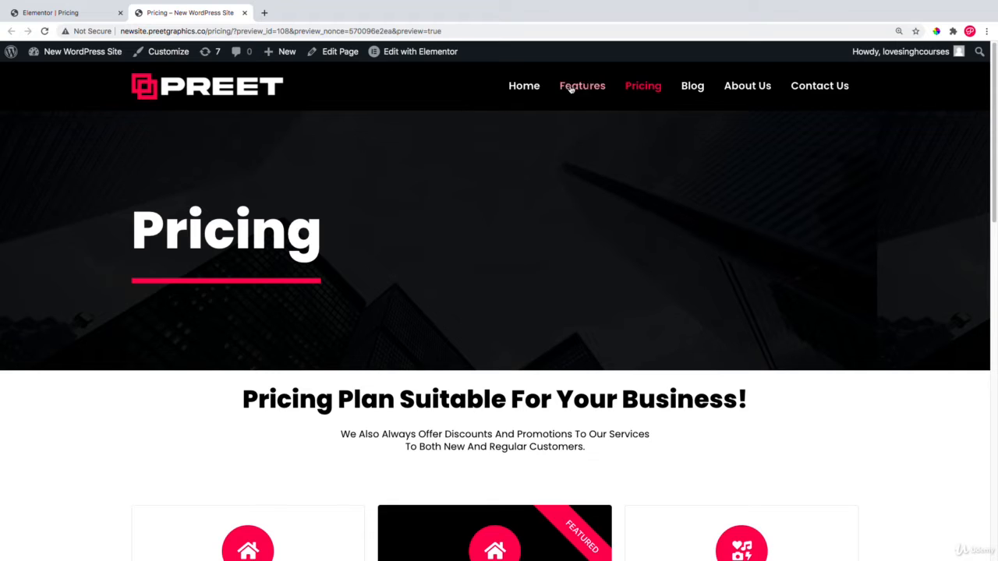
{"action": "left_click", "coordinate": [739, 88]}
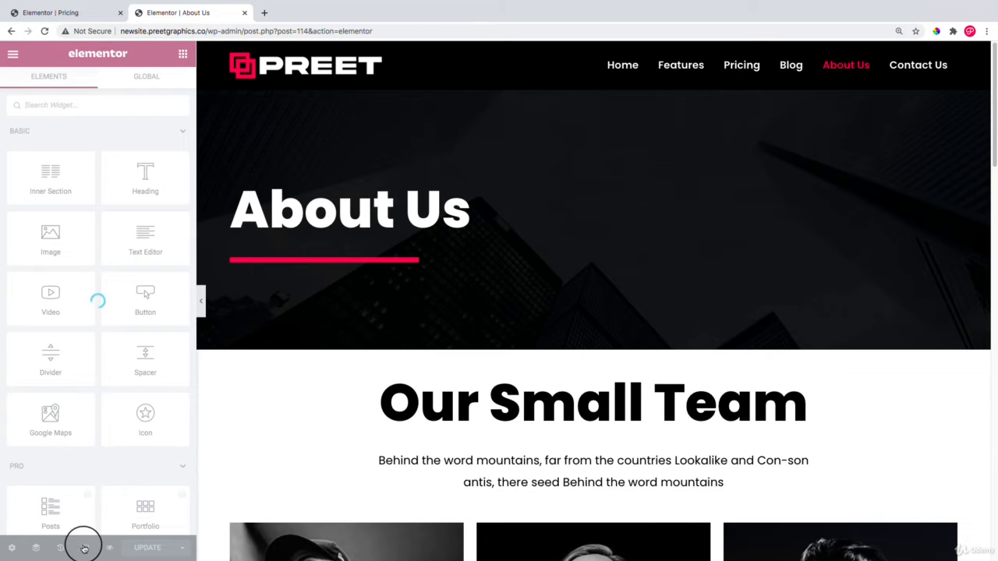
{"action": "left_click", "coordinate": [83, 548]}
{"action": "left_click", "coordinate": [73, 517]}
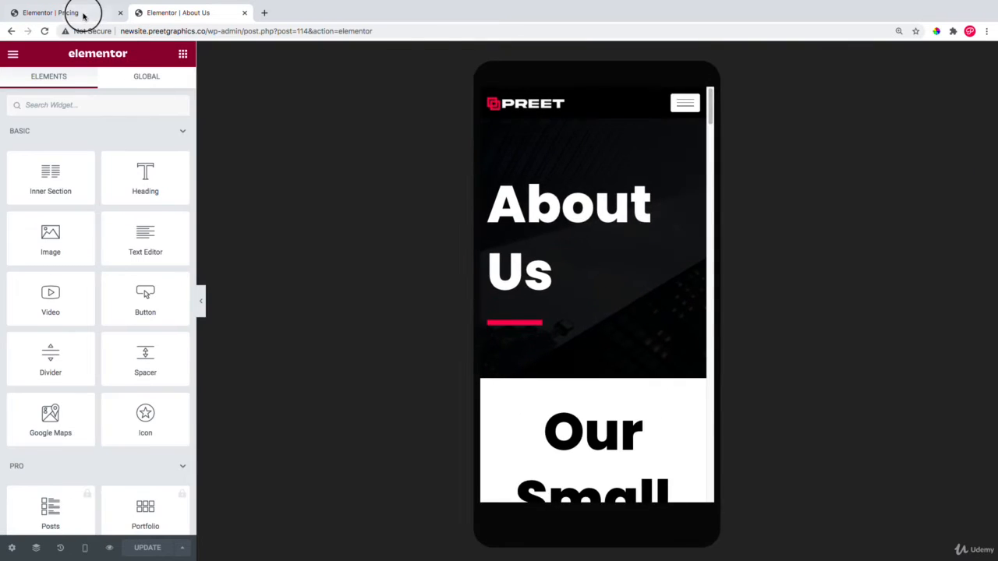
- Copy the Pricing page's title heading and paste its style onto the About Us title heading in the other editor
{"action": "left_click", "coordinate": [83, 16]}
{"action": "scroll", "coordinate": [624, 257], "scroll_direction": "up", "scroll_amount": 15}
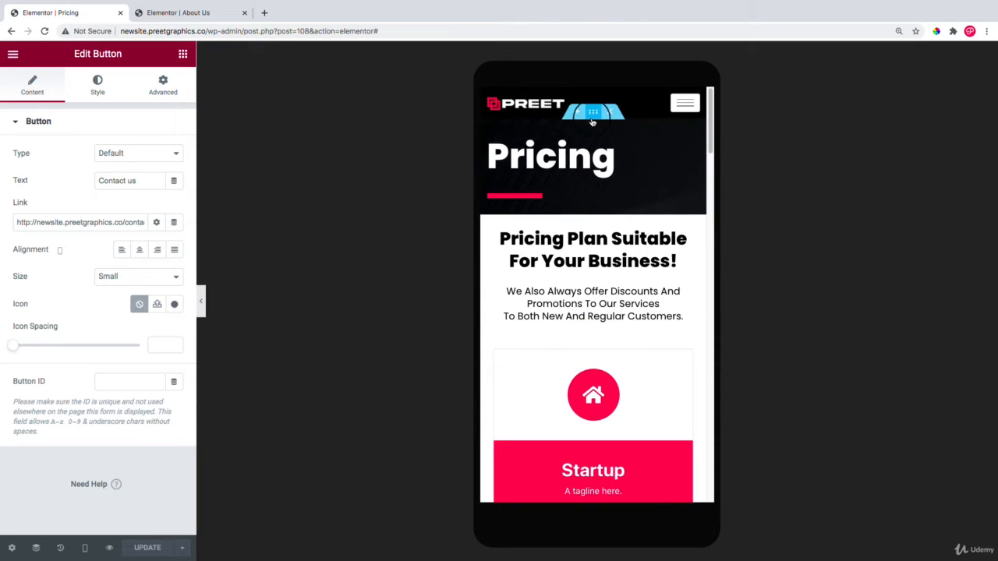
{"action": "right_click", "coordinate": [593, 116]}
{"action": "left_click", "coordinate": [546, 159]}
{"action": "right_click", "coordinate": [546, 161]}
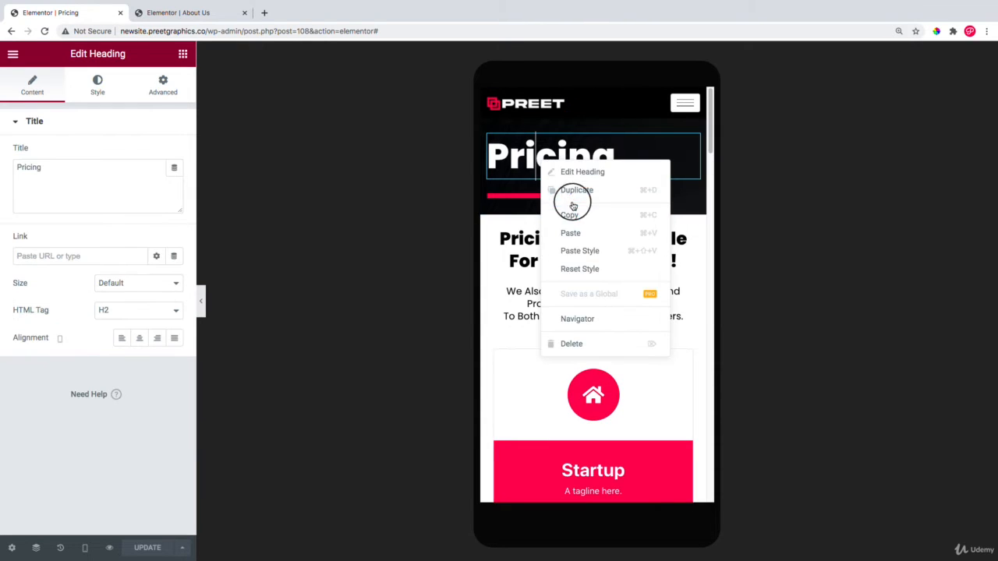
{"action": "left_click", "coordinate": [548, 219]}
{"action": "left_click", "coordinate": [171, 14]}
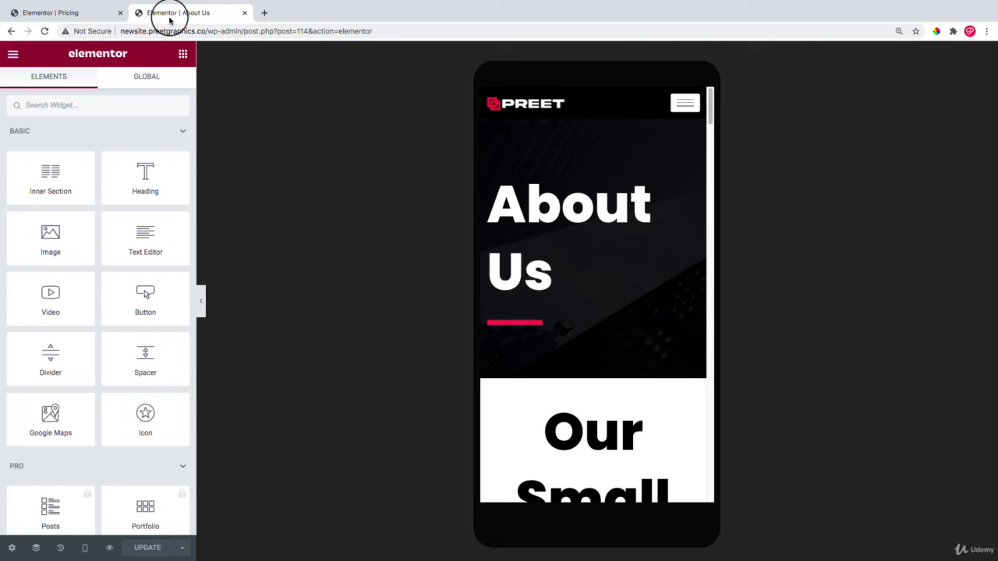
{"action": "right_click", "coordinate": [548, 204]}
{"action": "left_click", "coordinate": [589, 293]}
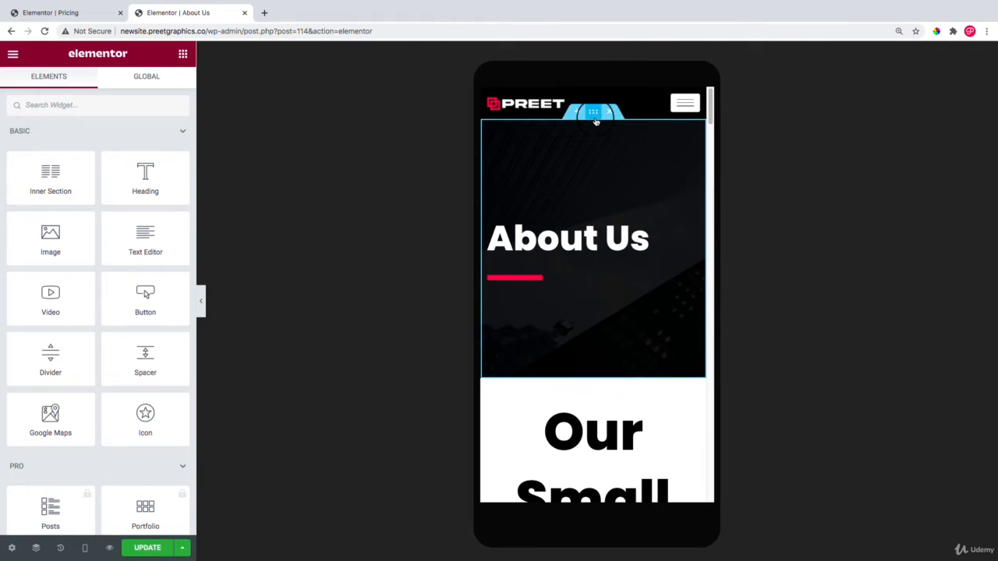
- Set the mobile minimum height of the About Us title section to 148 px
{"action": "right_click", "coordinate": [595, 117]}
{"action": "left_click", "coordinate": [608, 130]}
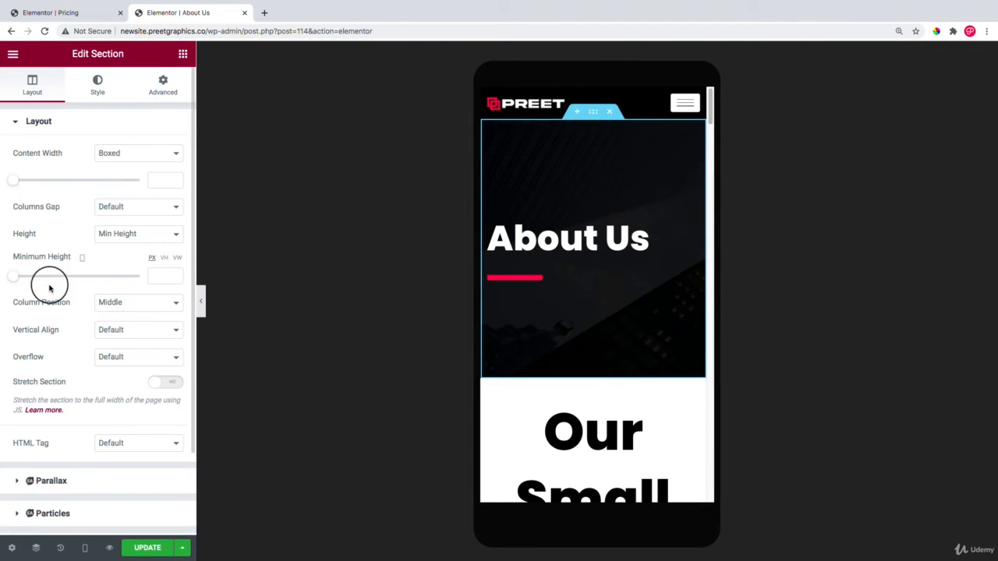
{"action": "left_click", "coordinate": [155, 276]}
{"action": "type", "text": "148"}
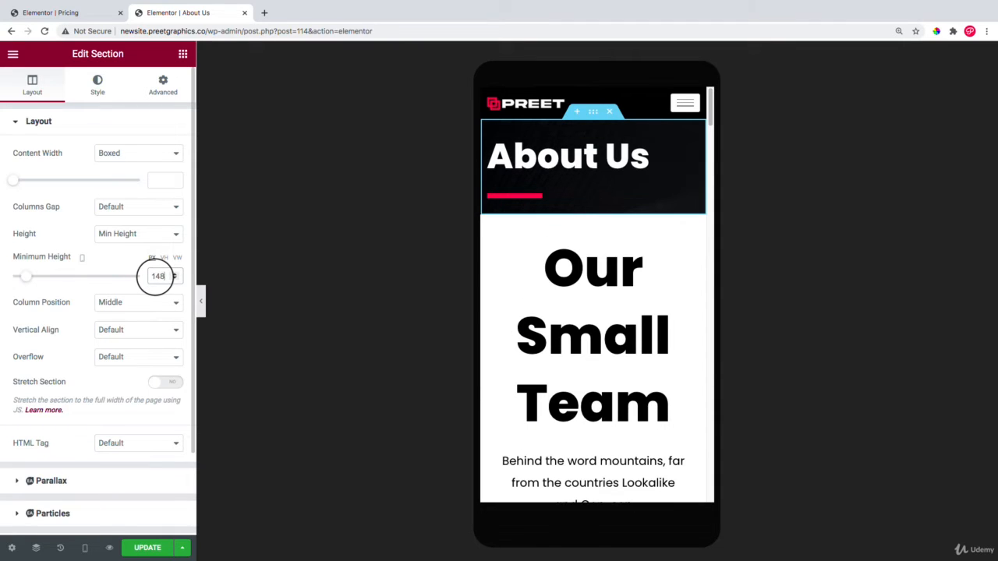
- Copy the Pricing page's "Pricing Plan Suitable For Your Business!" heading and paste its style onto the "Our Small Team" heading in About Us
{"action": "left_click", "coordinate": [67, 12]}
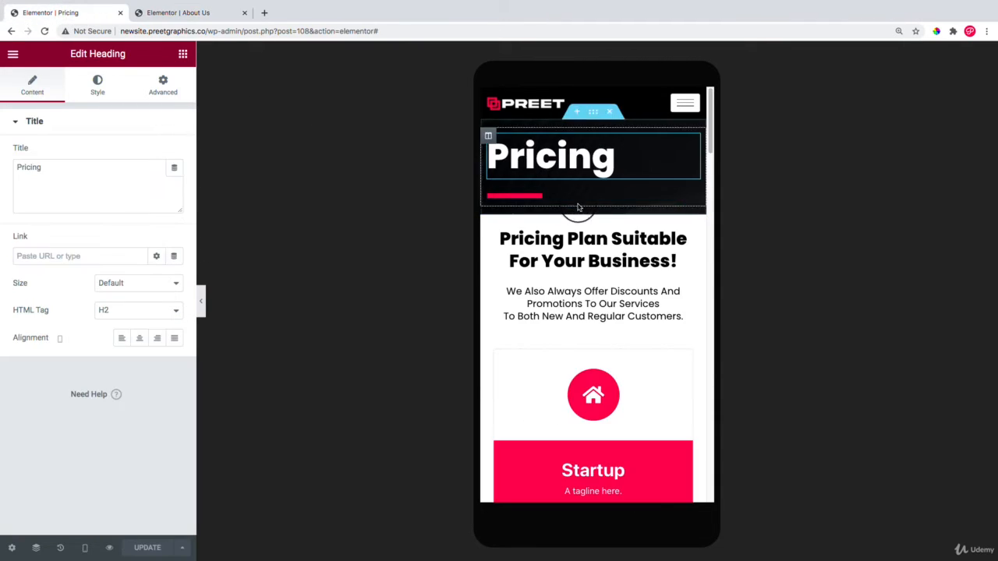
{"action": "right_click", "coordinate": [571, 238]}
{"action": "left_click", "coordinate": [600, 292]}
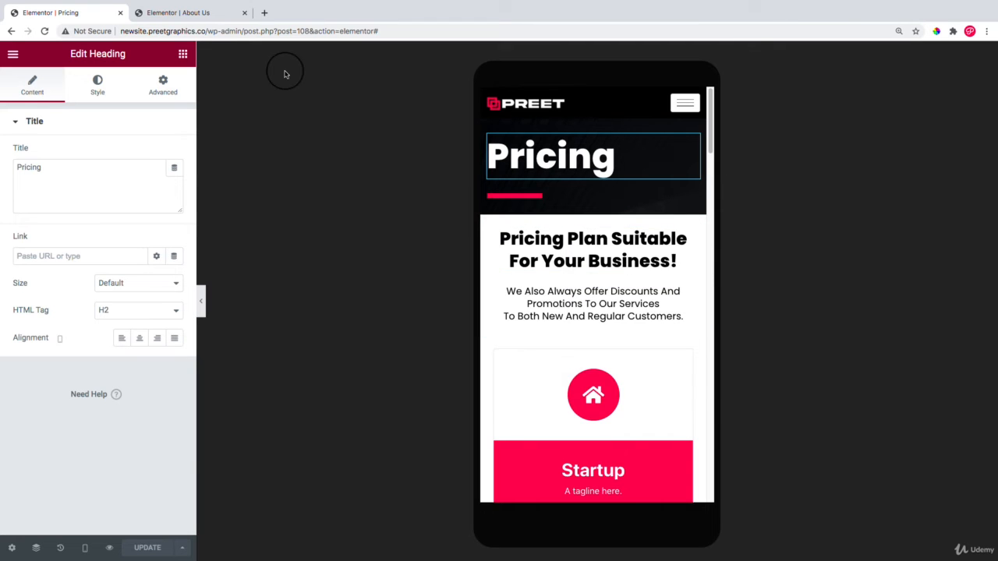
{"action": "left_click", "coordinate": [211, 16]}
{"action": "right_click", "coordinate": [562, 268]}
{"action": "left_click", "coordinate": [605, 348]}
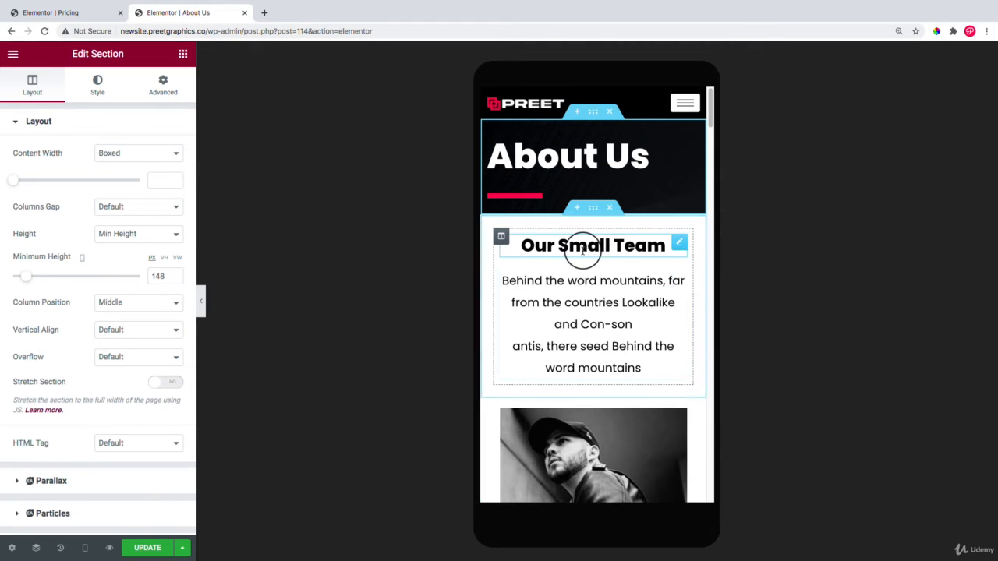
{"action": "scroll", "coordinate": [552, 252], "scroll_direction": "down", "scroll_amount": 1}
- Copy the Pricing page's introductory paragraph and paste its style onto the paragraph under "Our Small Team" in About Us
{"action": "left_click", "coordinate": [31, 12]}
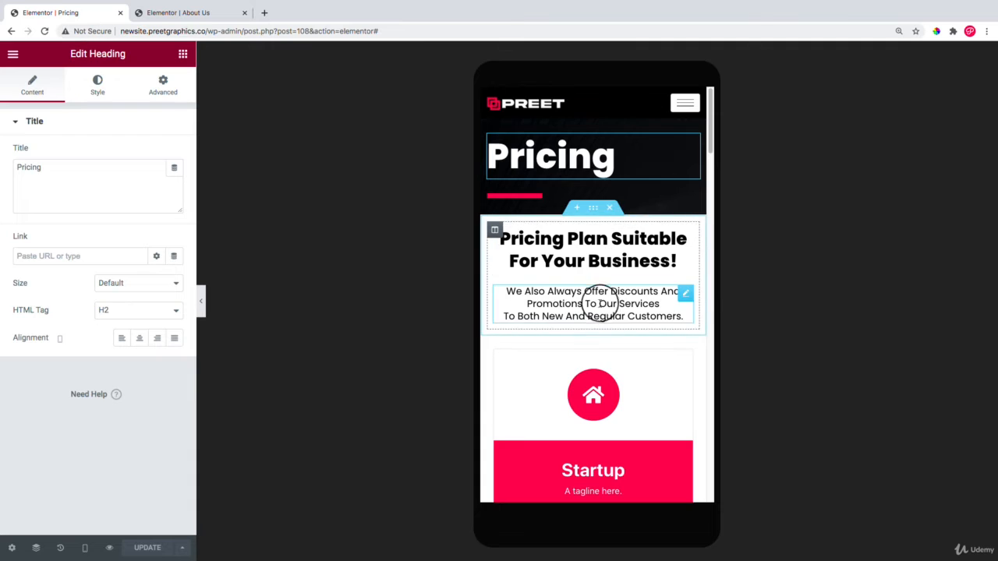
{"action": "right_click", "coordinate": [598, 304]}
{"action": "left_click", "coordinate": [626, 355]}
{"action": "left_click", "coordinate": [178, 13]}
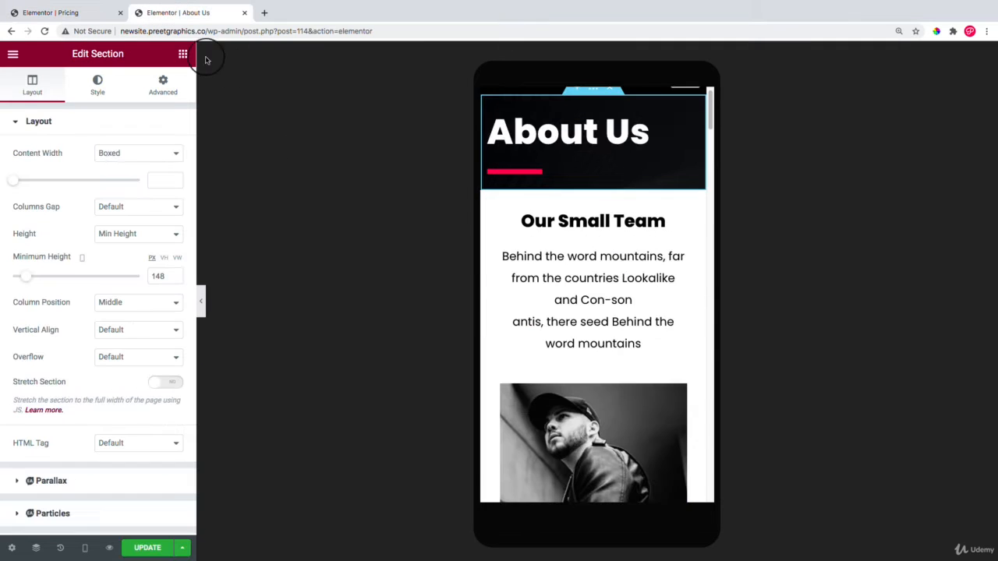
{"action": "right_click", "coordinate": [637, 267]}
{"action": "left_click", "coordinate": [635, 364]}
{"action": "scroll", "coordinate": [593, 245], "scroll_direction": "down", "scroll_amount": 2}
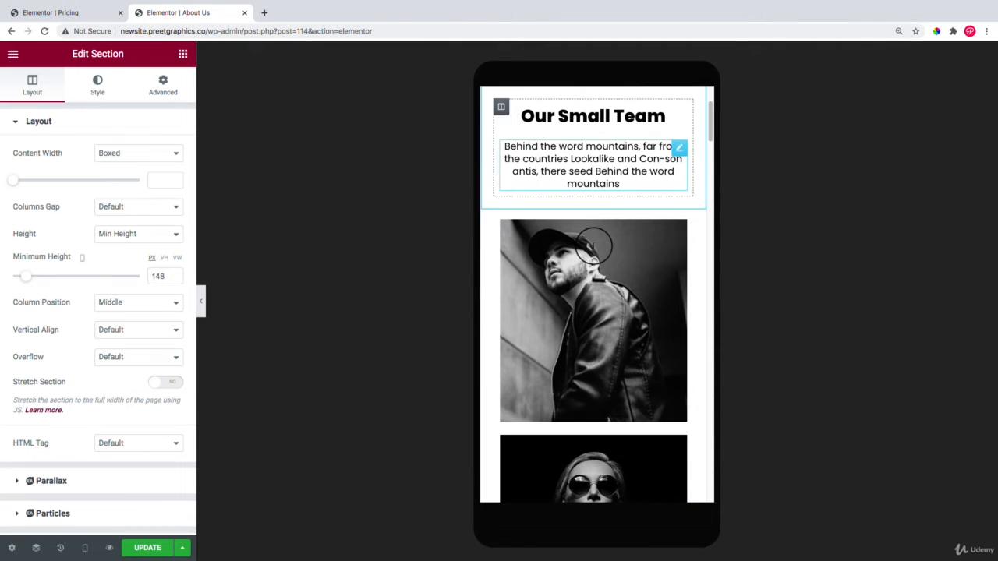
- Copy the "Our Small Team" heading and paste its style onto the "Skills Overview" heading
{"action": "scroll", "coordinate": [594, 246], "scroll_direction": "down", "scroll_amount": 10}
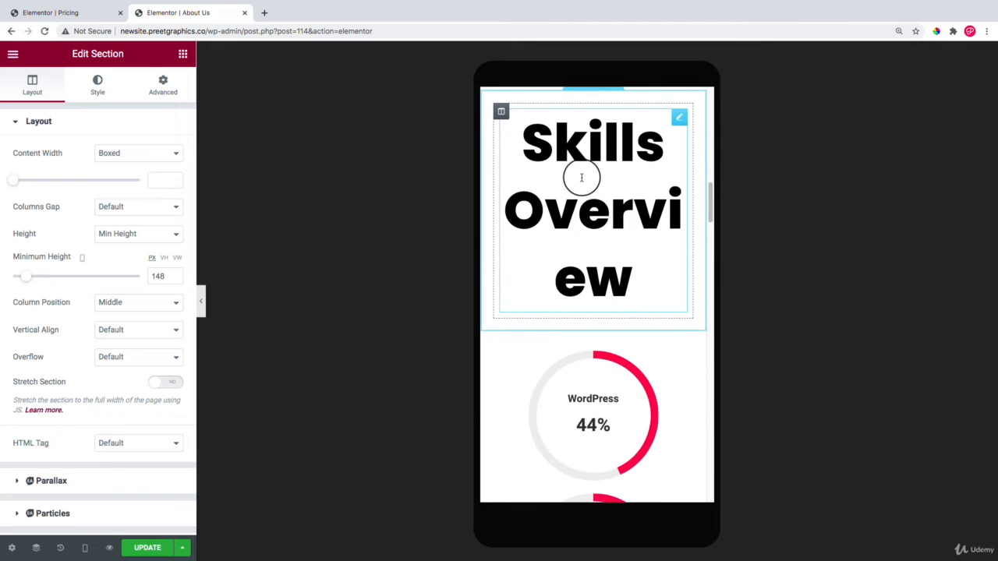
{"action": "scroll", "coordinate": [581, 177], "scroll_direction": "up", "scroll_amount": 8}
{"action": "right_click", "coordinate": [584, 173]}
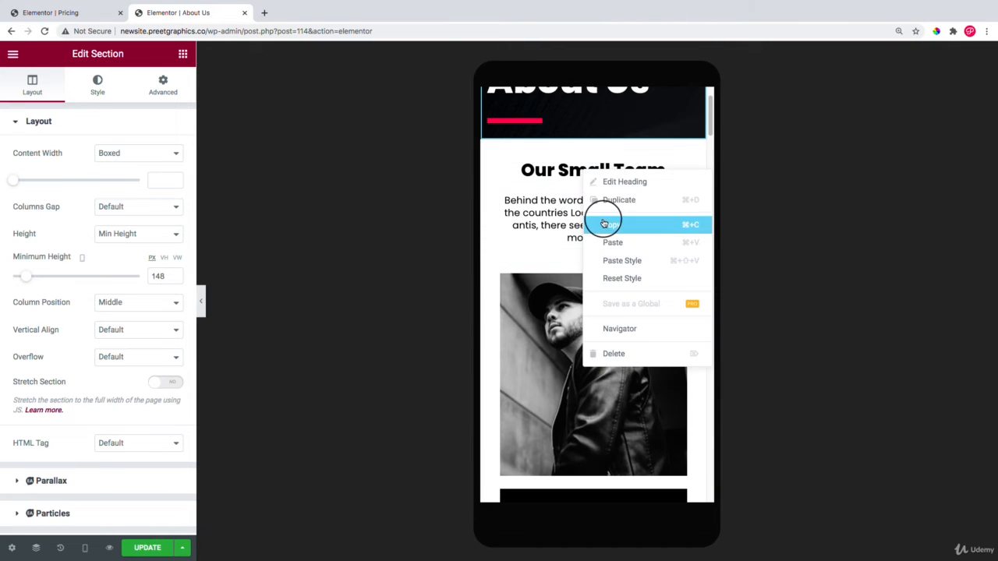
{"action": "left_click", "coordinate": [603, 224]}
{"action": "scroll", "coordinate": [592, 233], "scroll_direction": "down", "scroll_amount": 10}
{"action": "right_click", "coordinate": [577, 254]}
{"action": "left_click", "coordinate": [616, 323]}
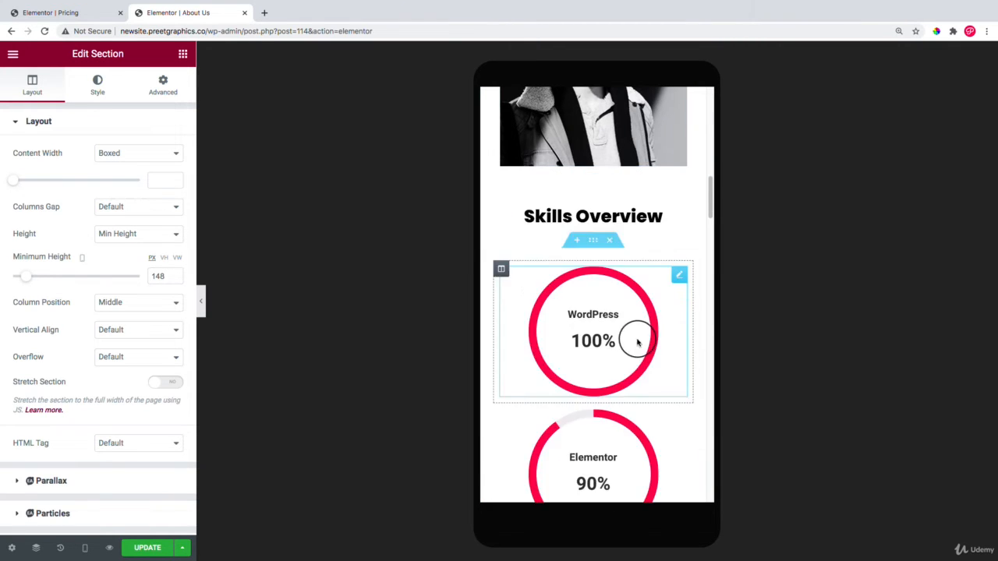
- Set the mobile column width of the WordPress and Elementor skill columns to 50%
{"action": "scroll", "coordinate": [601, 258], "scroll_direction": "down", "scroll_amount": 1}
{"action": "scroll", "coordinate": [708, 198], "scroll_direction": "down", "scroll_amount": 5}
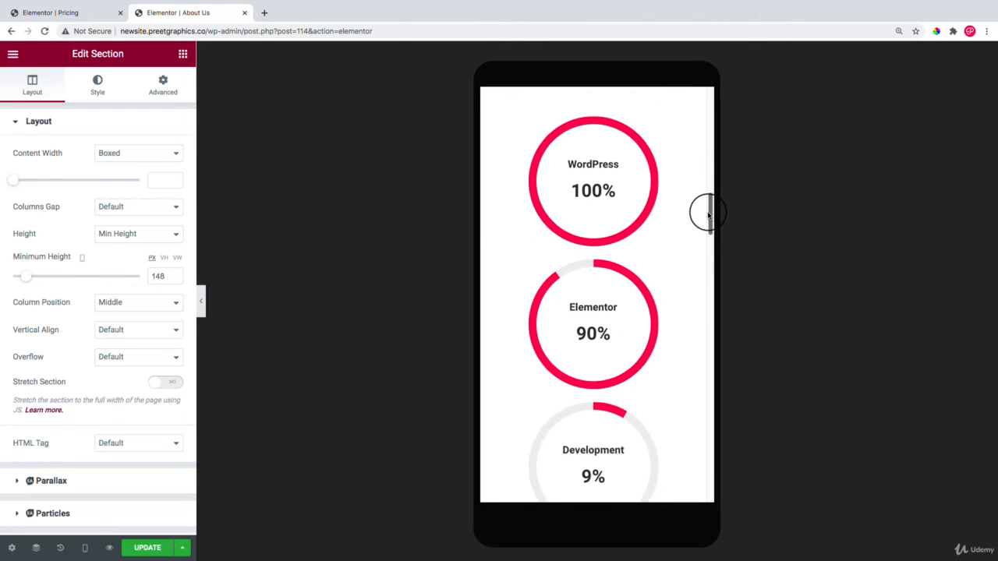
{"action": "scroll", "coordinate": [595, 188], "scroll_direction": "up", "scroll_amount": 5}
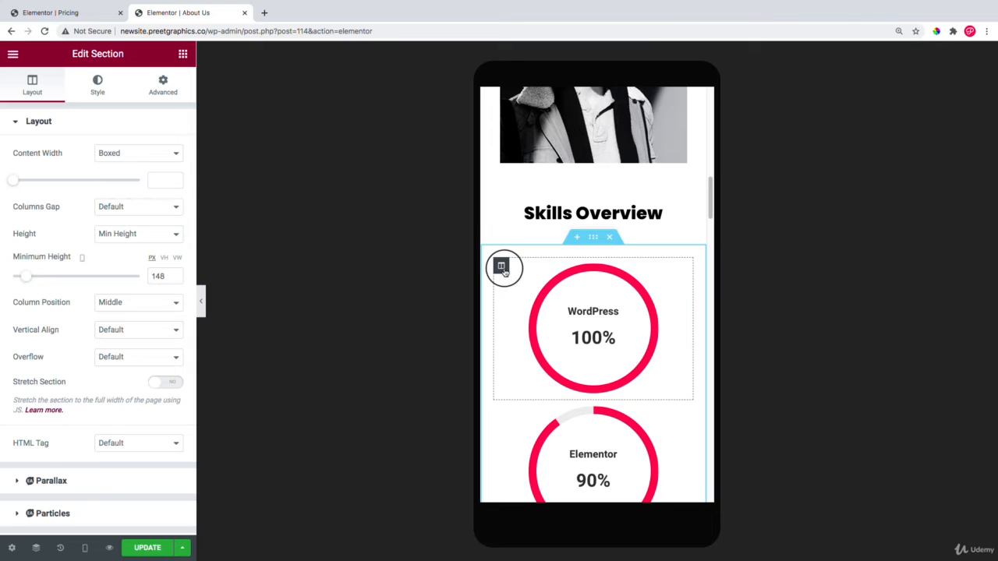
{"action": "left_click", "coordinate": [501, 266]}
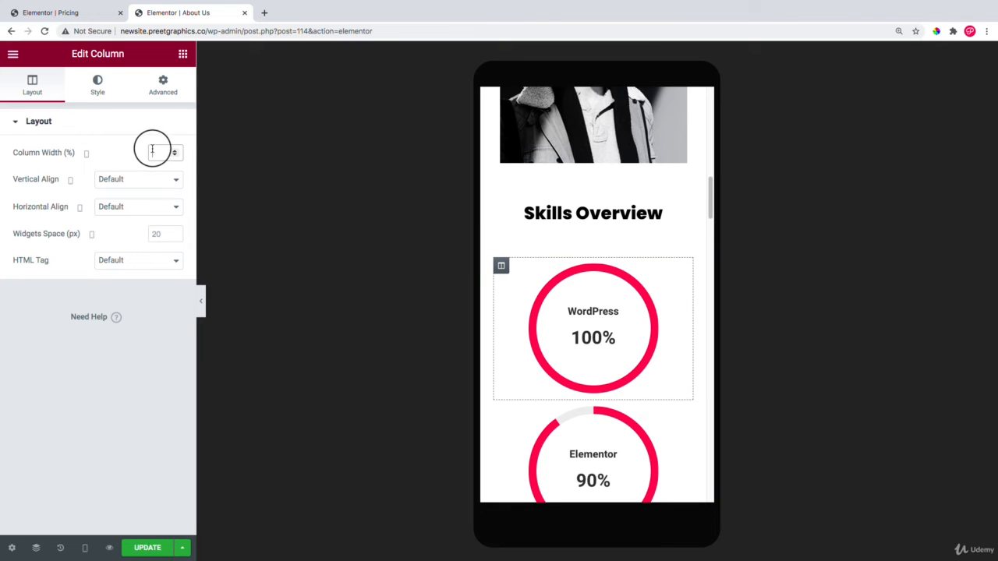
{"action": "scroll", "coordinate": [546, 255], "scroll_direction": "down", "scroll_amount": 1}
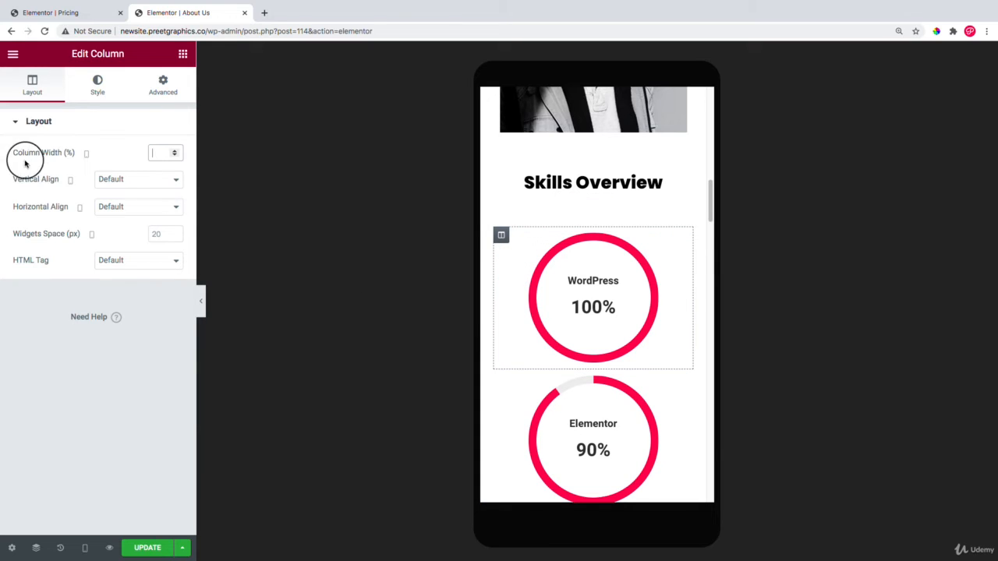
{"action": "type", "text": "50"}
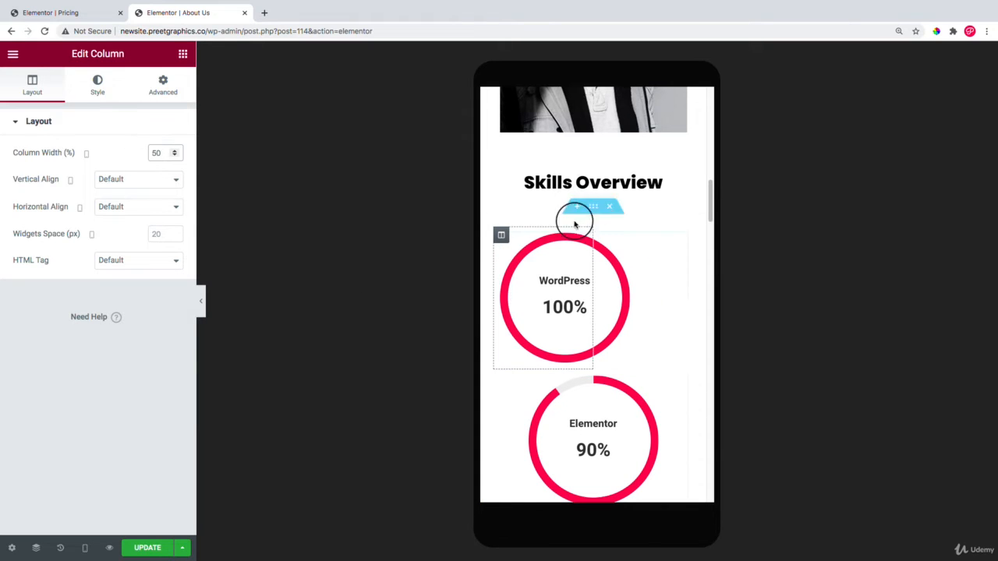
{"action": "left_click", "coordinate": [501, 378]}
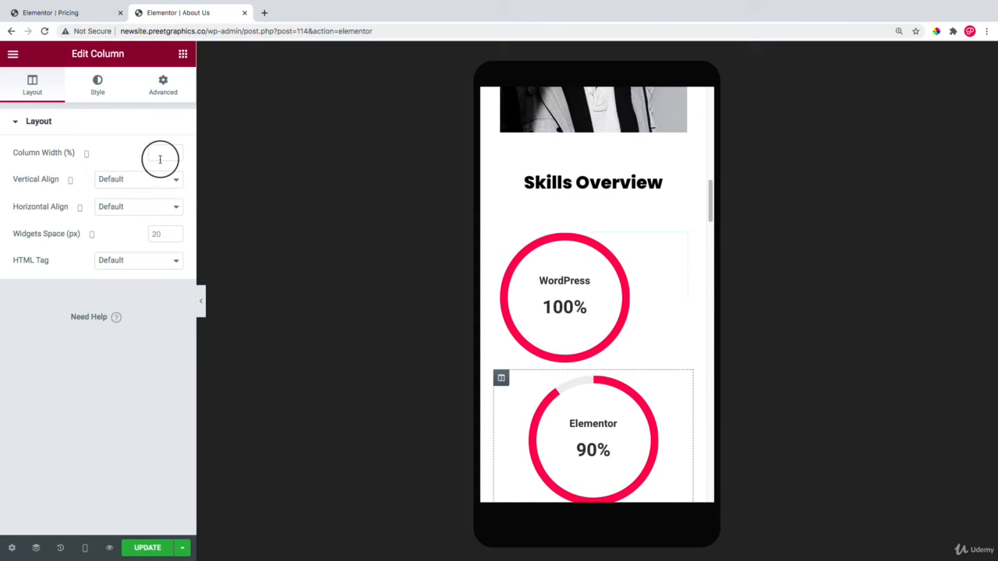
{"action": "type", "text": "50"}
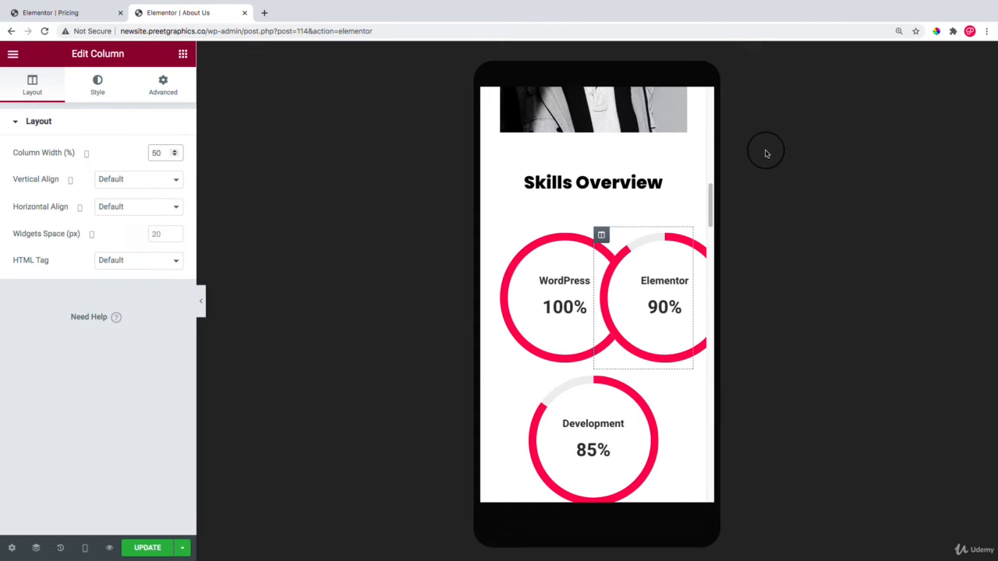
- Set the WordPress progress circle's size to 135 and its stroke width to 8
{"action": "right_click", "coordinate": [541, 250]}
{"action": "left_click", "coordinate": [552, 259]}
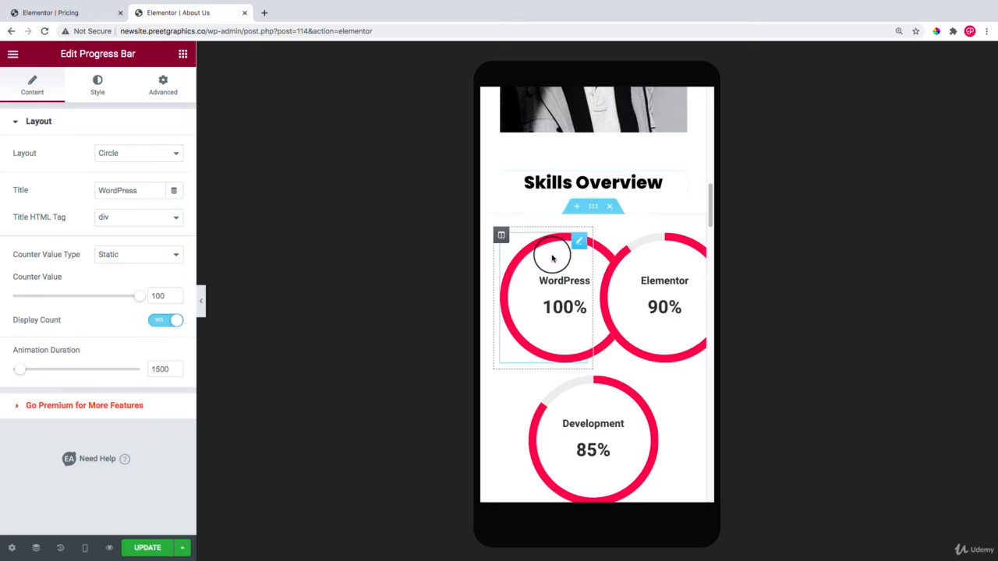
{"action": "left_click", "coordinate": [89, 95]}
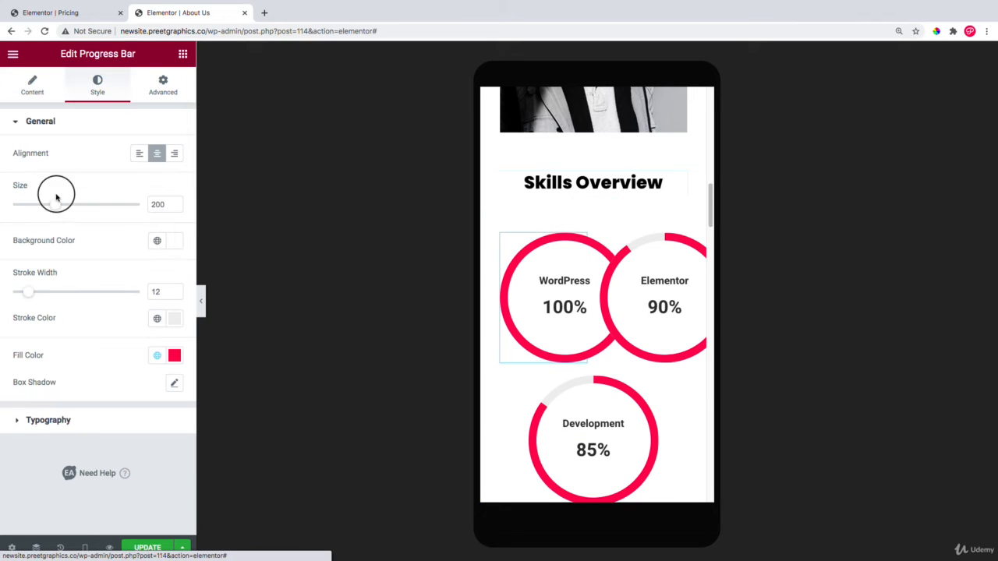
{"action": "left_click_drag", "start_coordinate": [56, 198], "coordinate": [36, 205]}
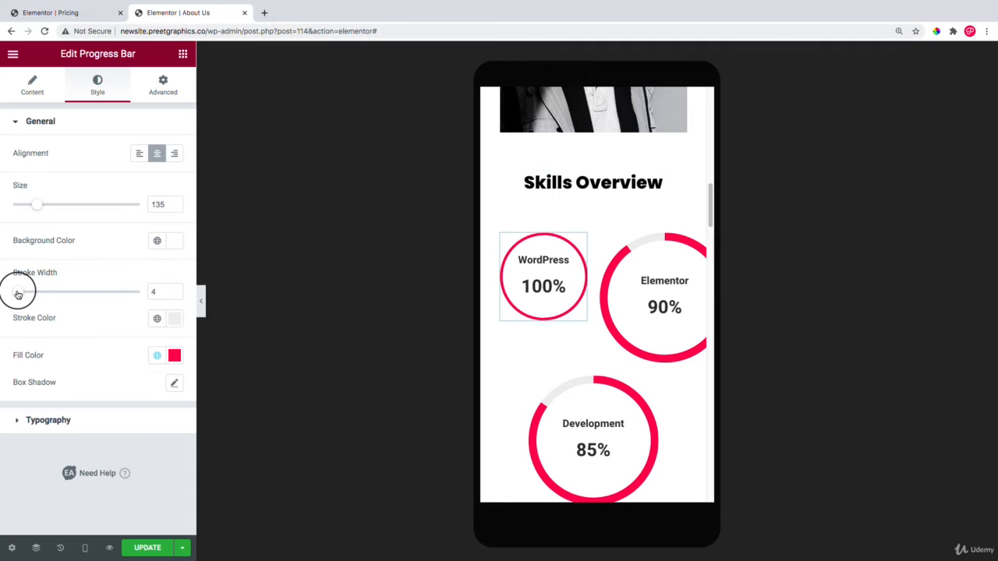
- Copy the WordPress progress circle and paste its style onto the Elementor, Development and Designing circles
{"action": "right_click", "coordinate": [555, 275]}
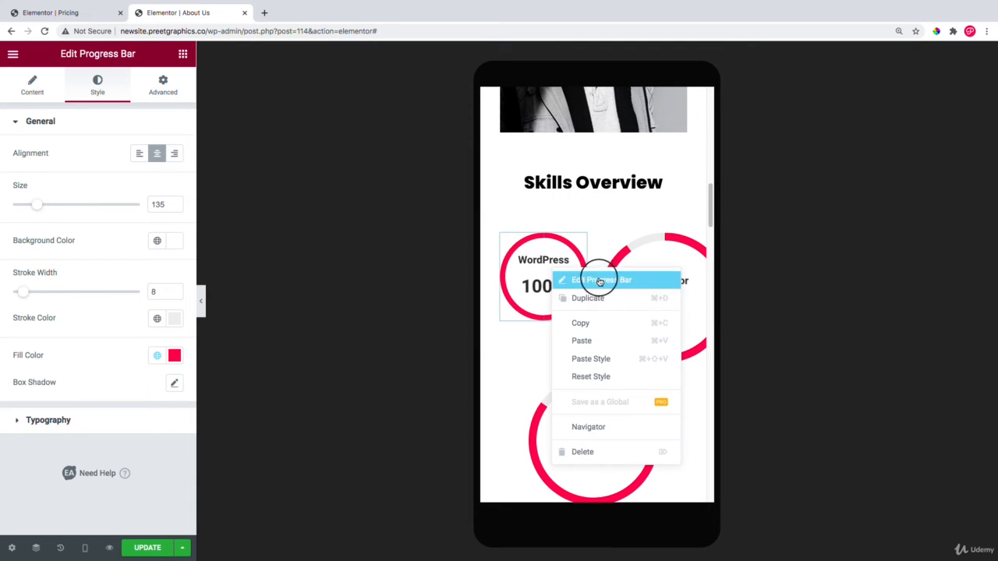
{"action": "left_click", "coordinate": [597, 322]}
{"action": "right_click", "coordinate": [657, 272]}
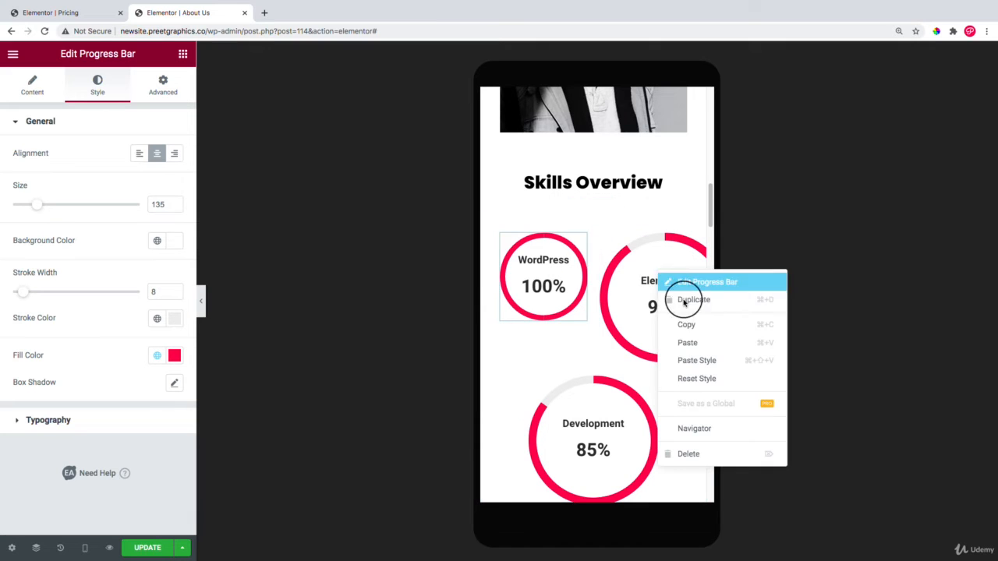
{"action": "left_click", "coordinate": [704, 361]}
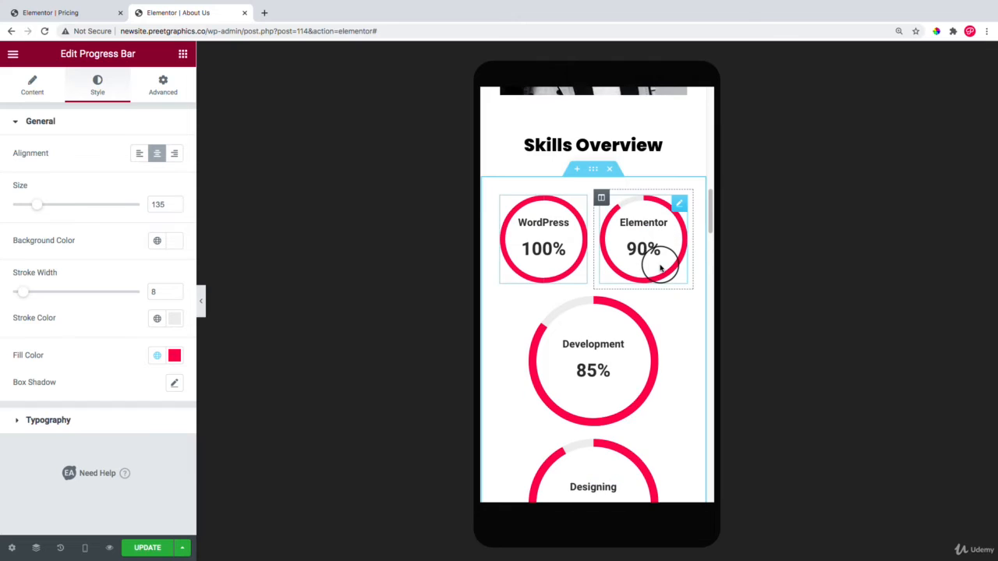
{"action": "right_click", "coordinate": [598, 343]}
{"action": "left_click", "coordinate": [635, 431]}
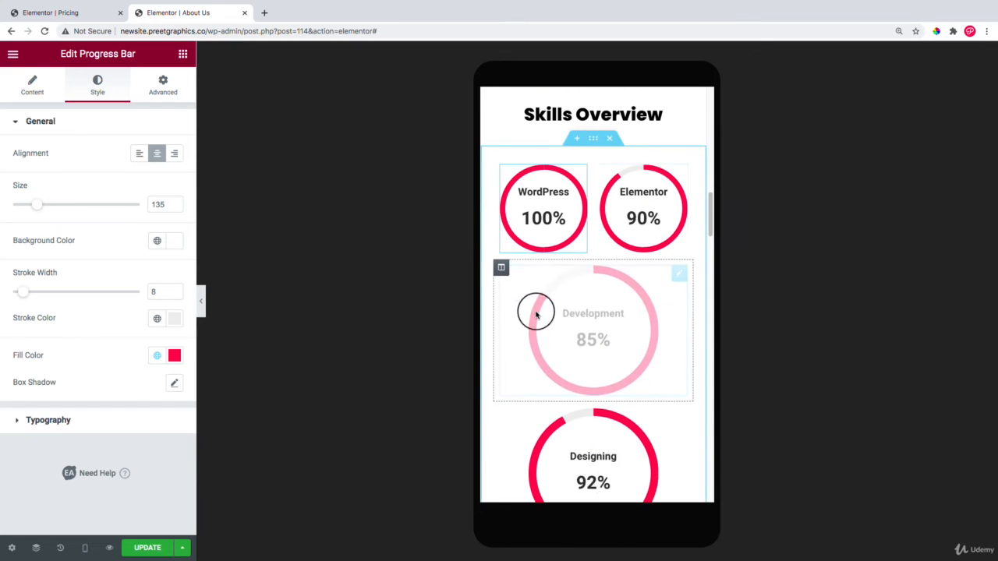
{"action": "right_click", "coordinate": [606, 364]}
{"action": "left_click", "coordinate": [646, 460]}
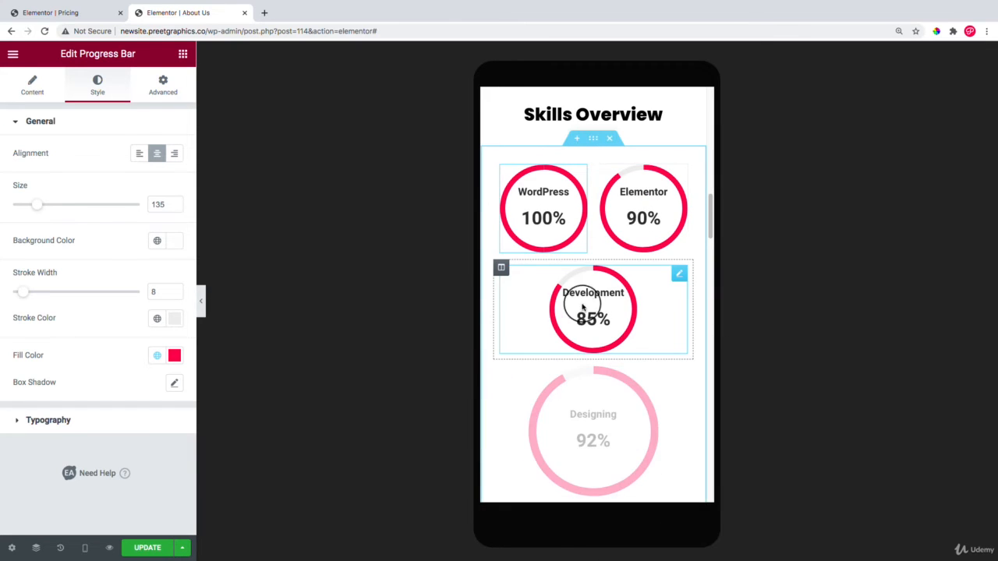
- Set the mobile column width of the Development and Designing skill columns to 50%
{"action": "left_click", "coordinate": [502, 267]}
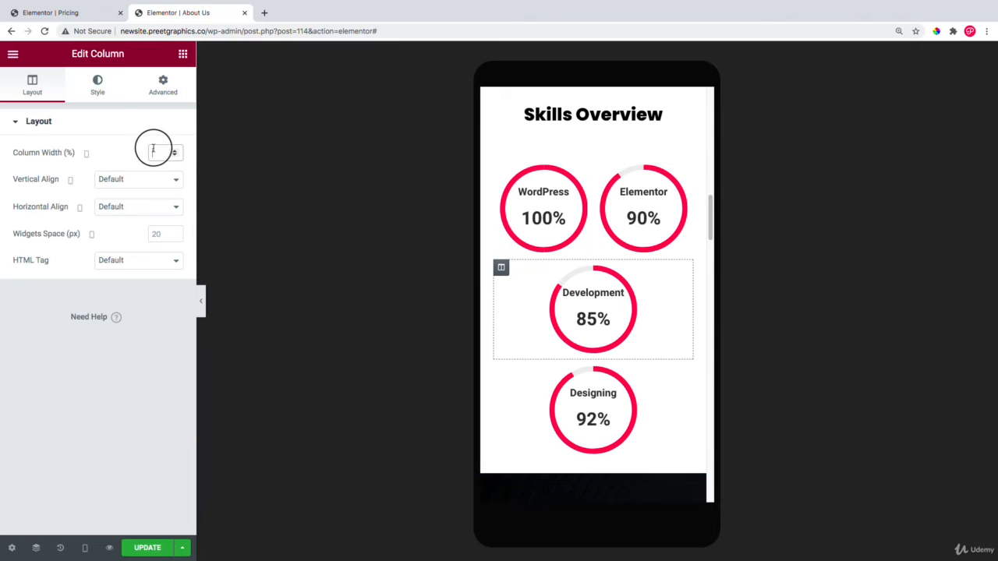
{"action": "type", "text": "50"}
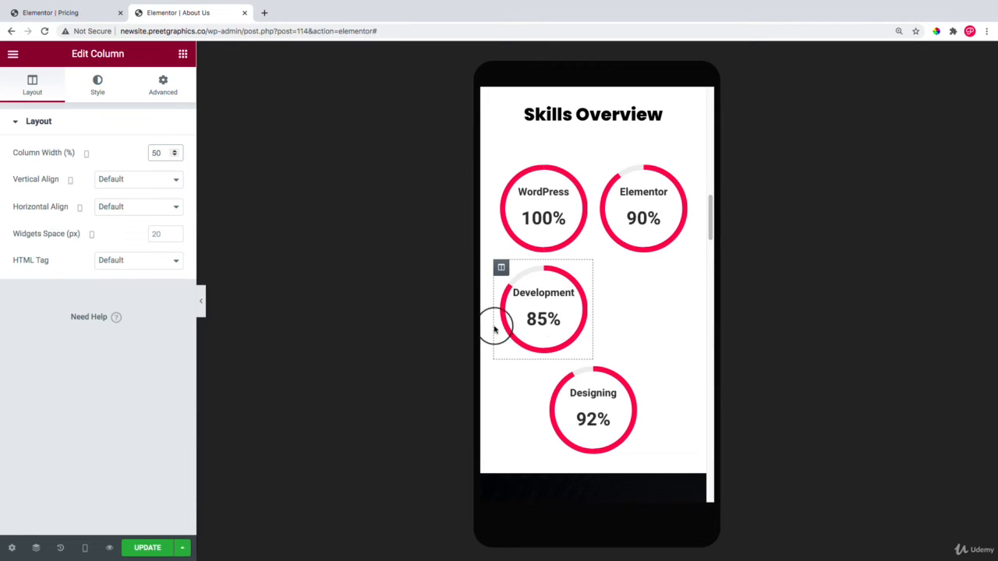
{"action": "left_click", "coordinate": [501, 368]}
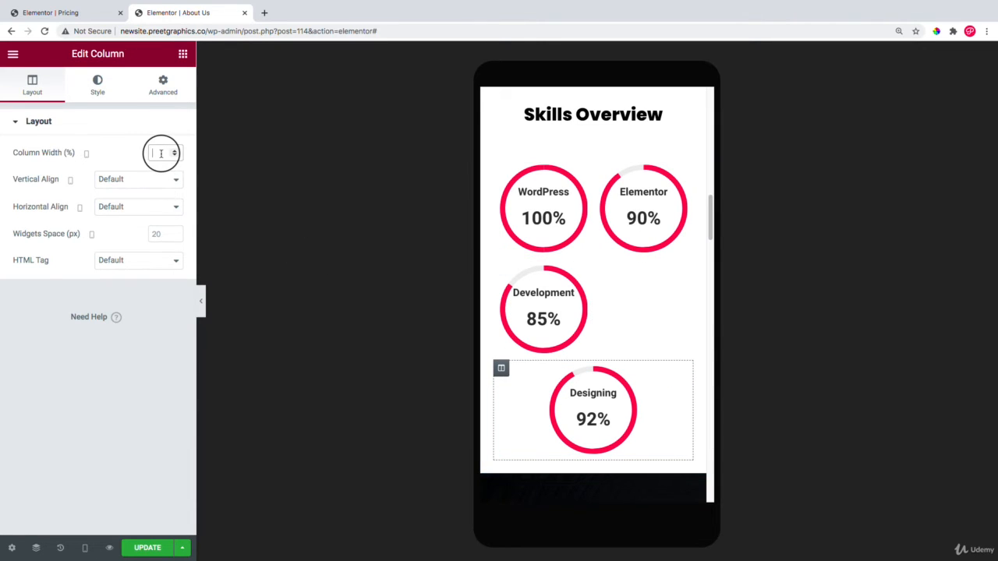
{"action": "type", "text": "50"}
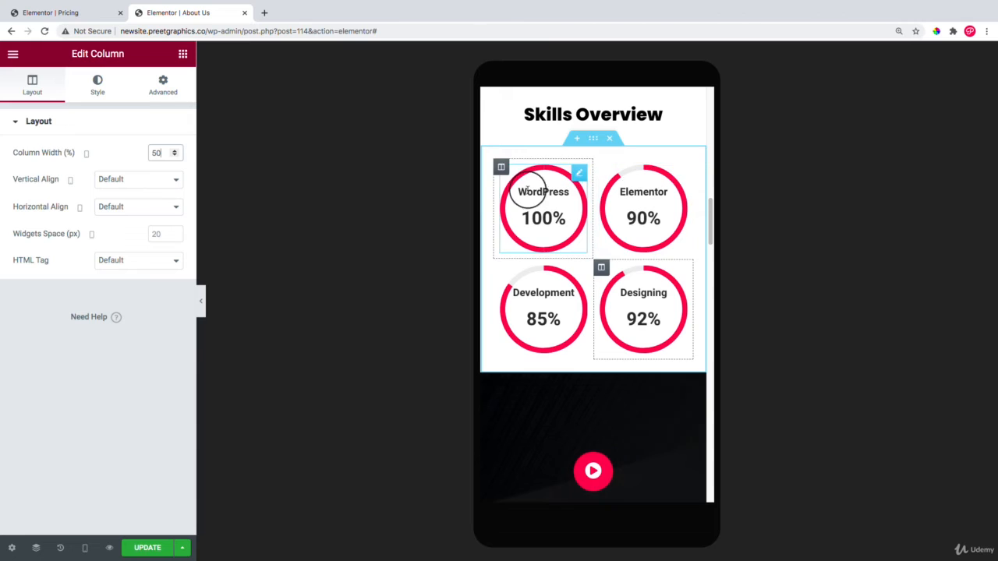
- Set the mobile padding of the skill circles section to 10 px on all sides
{"action": "right_click", "coordinate": [592, 138]}
{"action": "left_click", "coordinate": [635, 151]}
{"action": "left_click", "coordinate": [162, 85]}
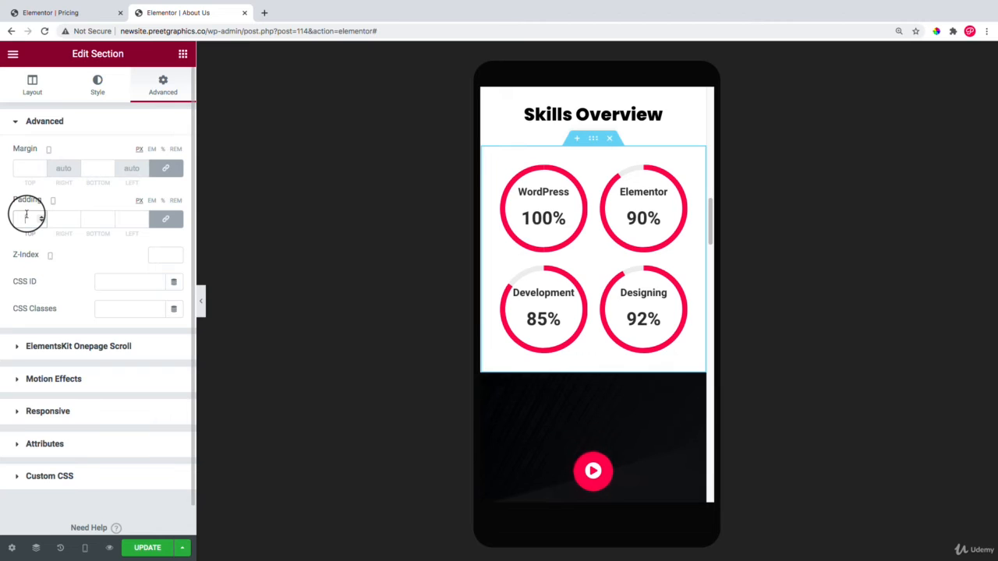
{"action": "type", "text": "10"}
- Set the mobile minimum height of the dark video section below the skill circles to 140 px
{"action": "scroll", "coordinate": [593, 296], "scroll_direction": "down", "scroll_amount": 5}
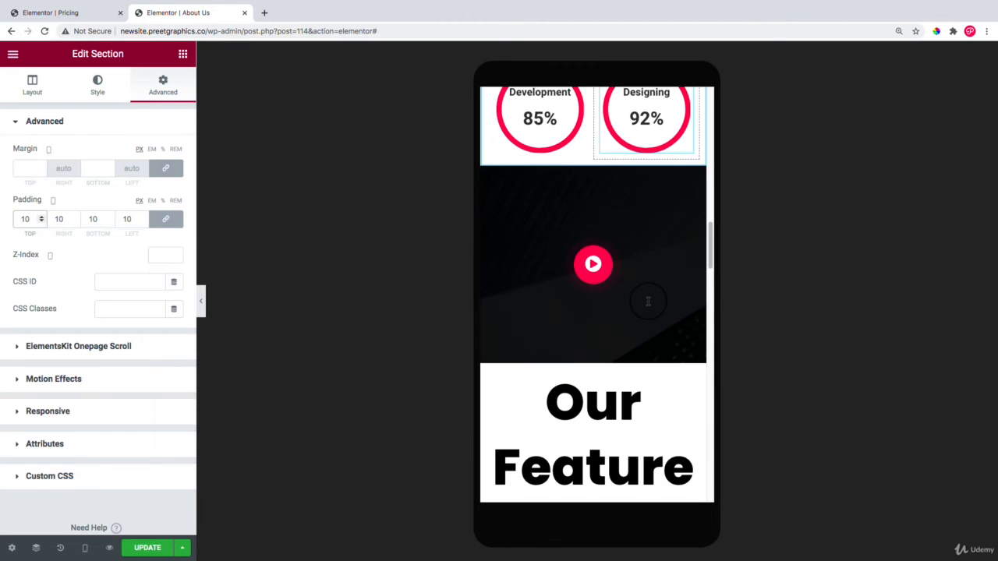
{"action": "right_click", "coordinate": [593, 161]}
{"action": "left_click", "coordinate": [609, 173]}
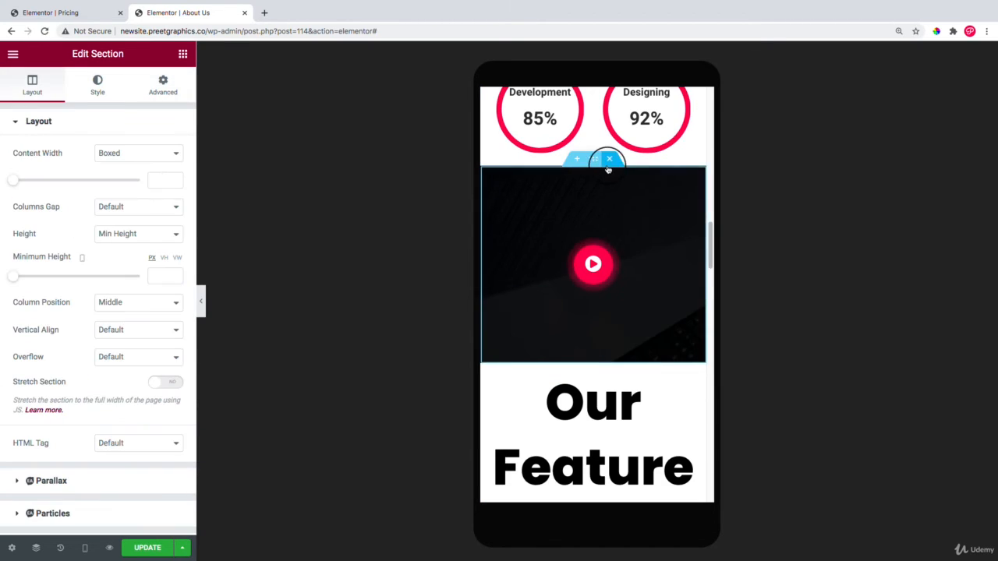
{"action": "left_click", "coordinate": [19, 280]}
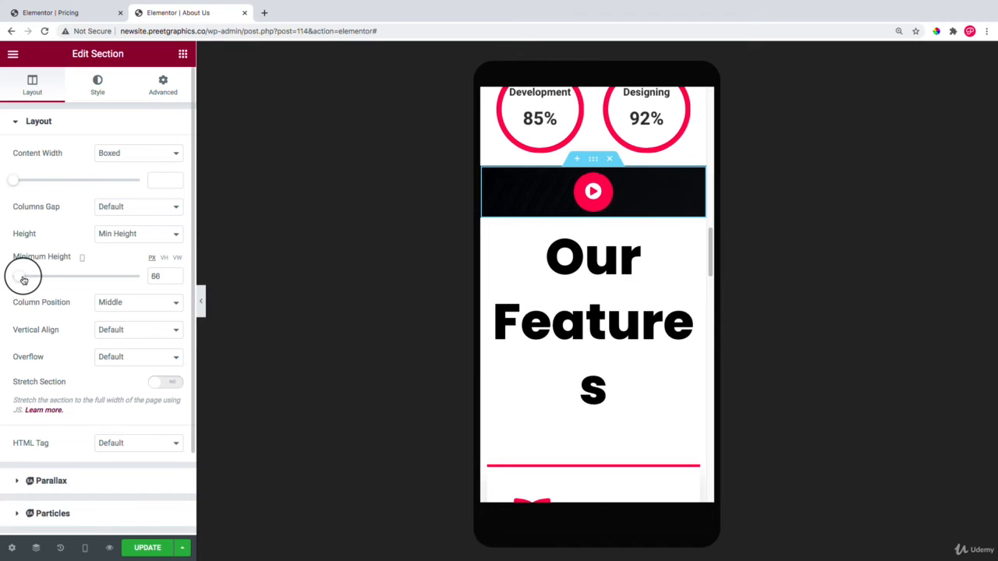
{"action": "left_click_drag", "start_coordinate": [23, 280], "coordinate": [26, 276]}
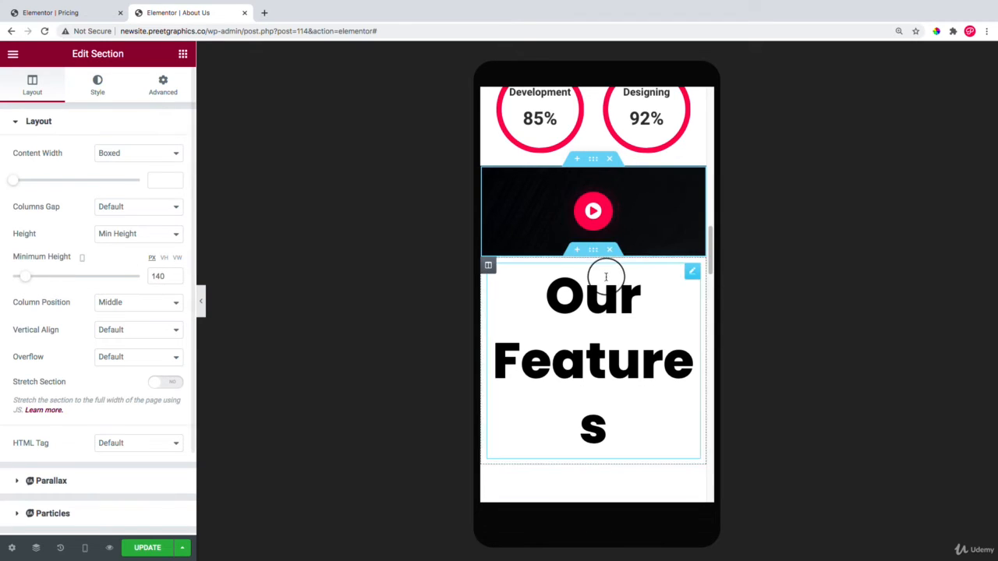
- Copy the Skills Overview heading and paste its style onto the Our Features heading
{"action": "scroll", "coordinate": [606, 277], "scroll_direction": "up", "scroll_amount": 5}
{"action": "scroll", "coordinate": [576, 123], "scroll_direction": "up", "scroll_amount": 1}
{"action": "right_click", "coordinate": [578, 125]}
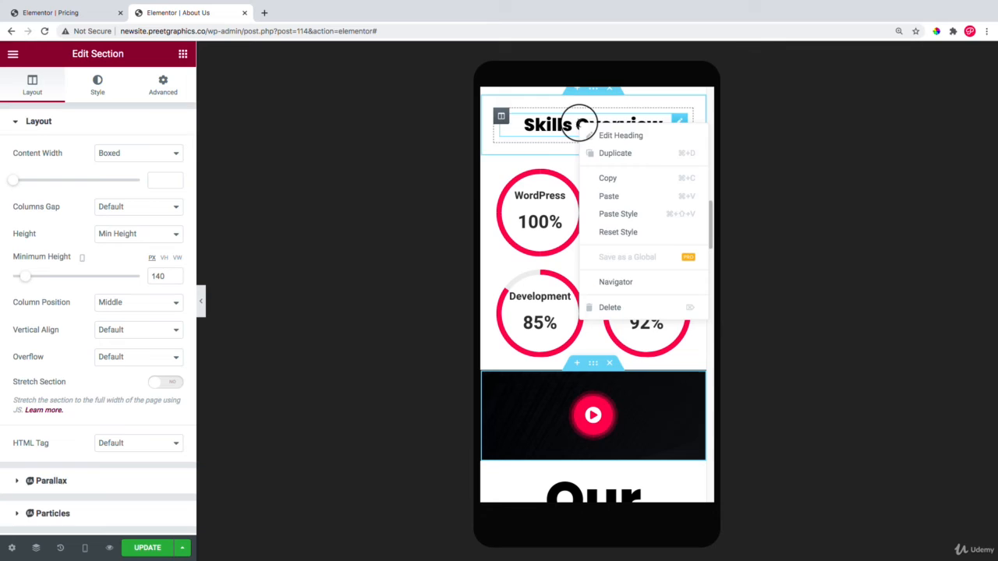
{"action": "left_click", "coordinate": [603, 176]}
{"action": "scroll", "coordinate": [569, 164], "scroll_direction": "down", "scroll_amount": 5}
{"action": "right_click", "coordinate": [590, 304]}
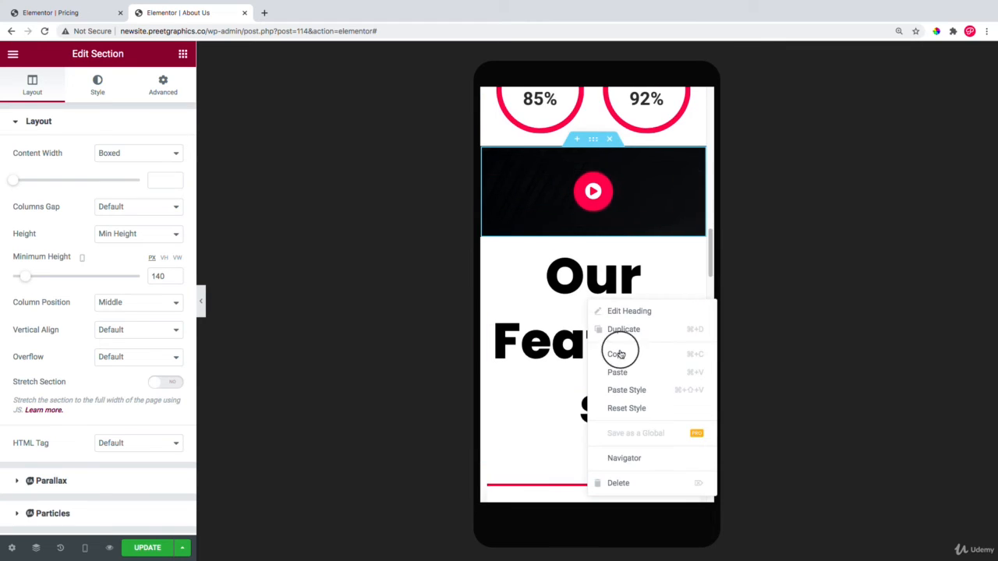
{"action": "left_click", "coordinate": [620, 390]}
- Set the mobile padding of the first feature boxes section below Our Features to 10 px on all sides
{"action": "scroll", "coordinate": [606, 263], "scroll_direction": "down", "scroll_amount": 3}
{"action": "scroll", "coordinate": [590, 203], "scroll_direction": "up", "scroll_amount": 1}
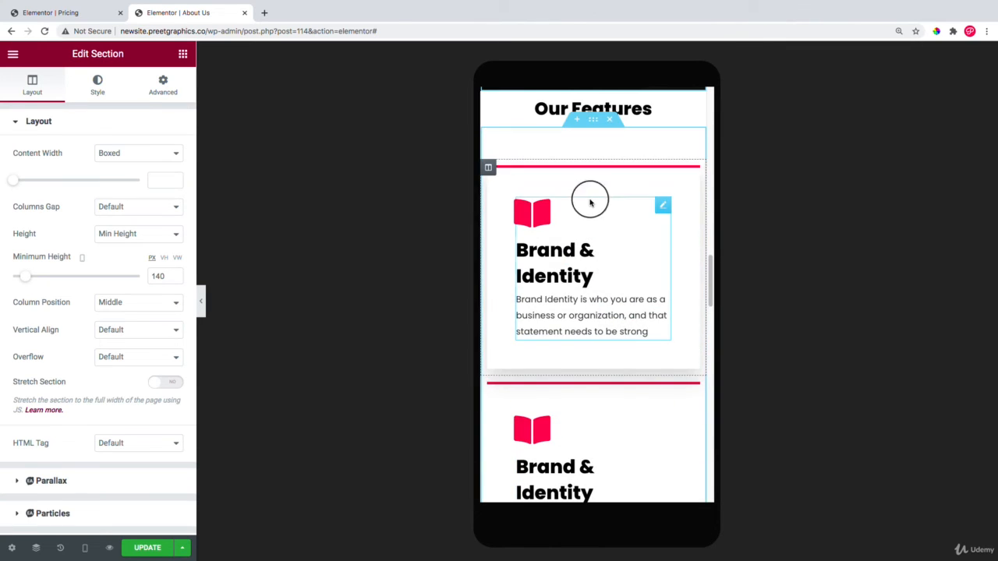
{"action": "right_click", "coordinate": [593, 120]}
{"action": "left_click", "coordinate": [634, 232]}
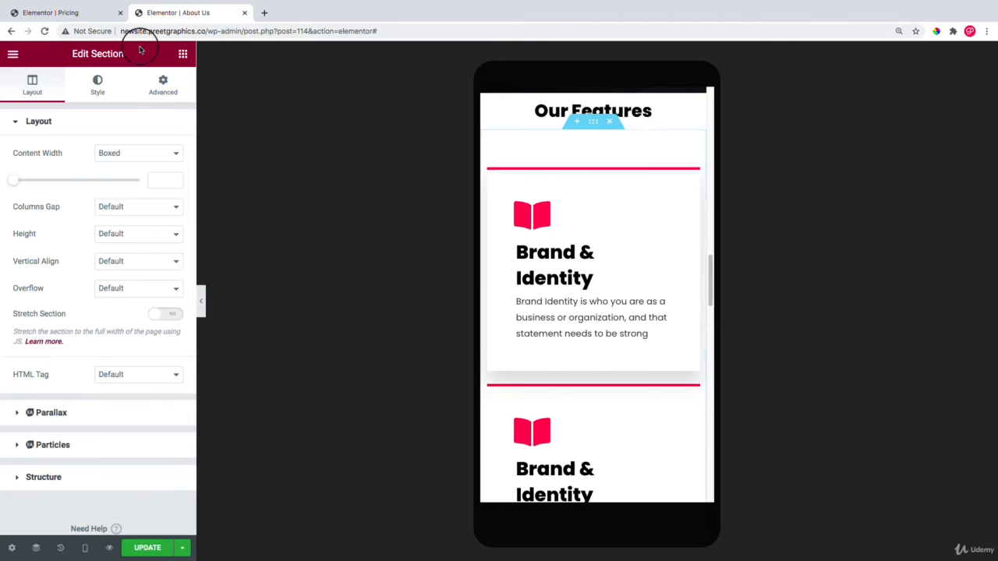
{"action": "left_click", "coordinate": [160, 86]}
{"action": "left_click", "coordinate": [26, 221]}
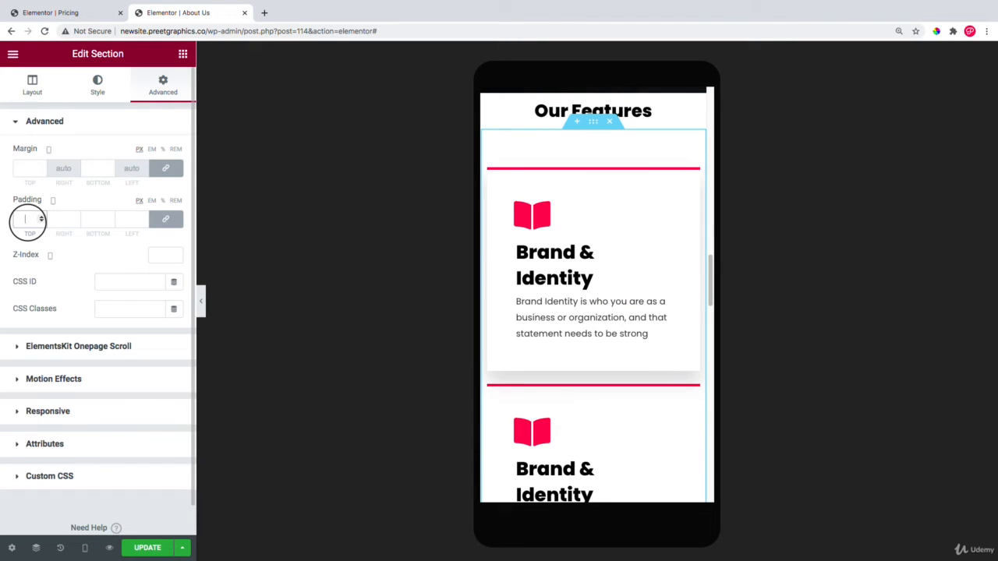
{"action": "type", "text": "5"}
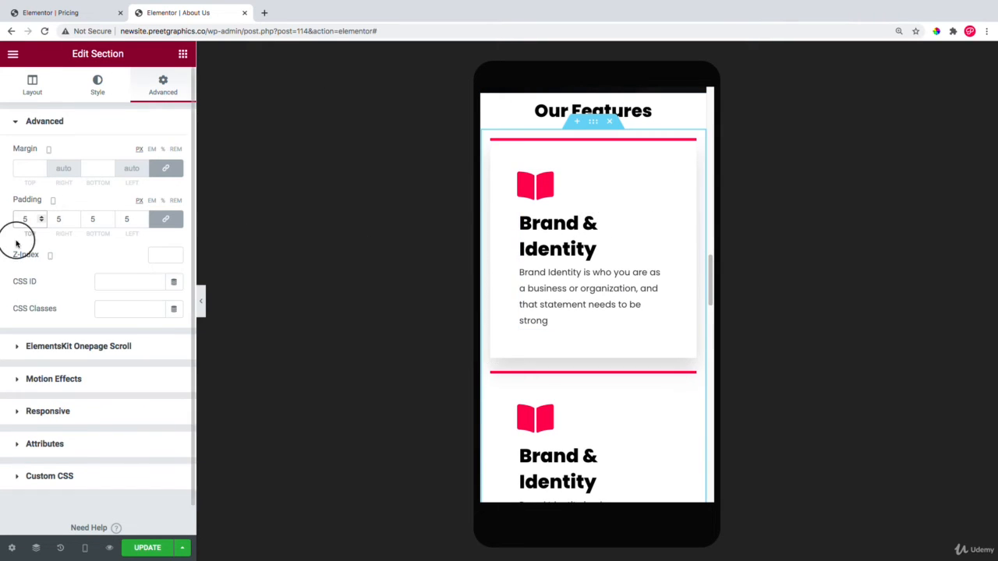
{"action": "type", "text": "10"}
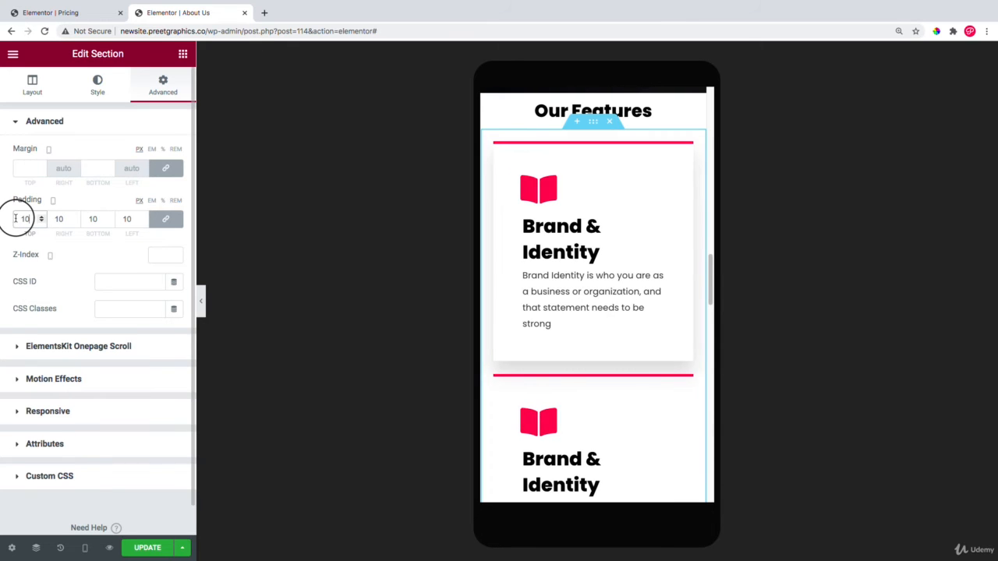
- Set the mobile title font size of the first Brand & Identity icon box to 25 px
{"action": "right_click", "coordinate": [591, 235]}
{"action": "left_click", "coordinate": [591, 237]}
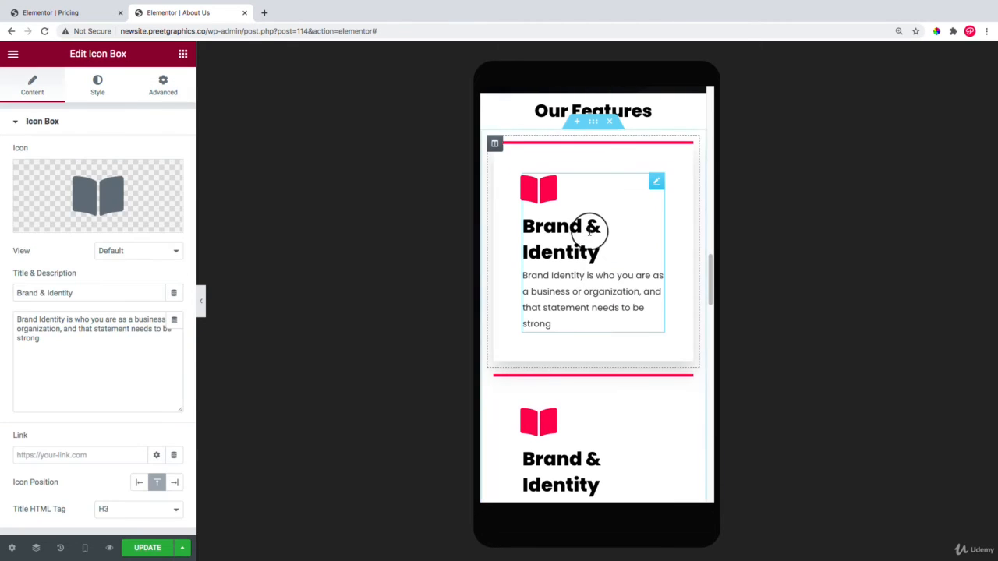
{"action": "left_click", "coordinate": [101, 92]}
{"action": "left_click", "coordinate": [96, 341]}
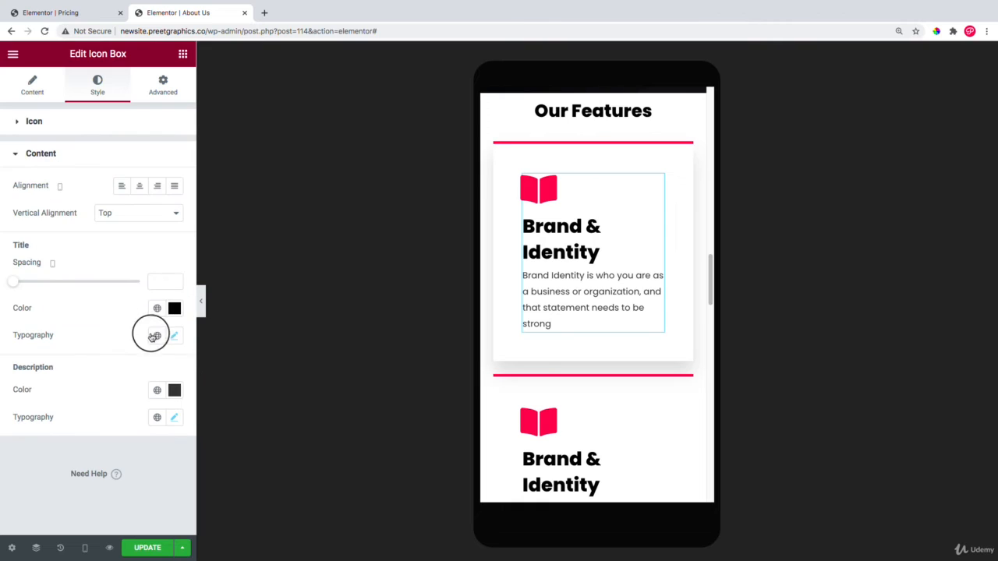
{"action": "left_click", "coordinate": [172, 336]}
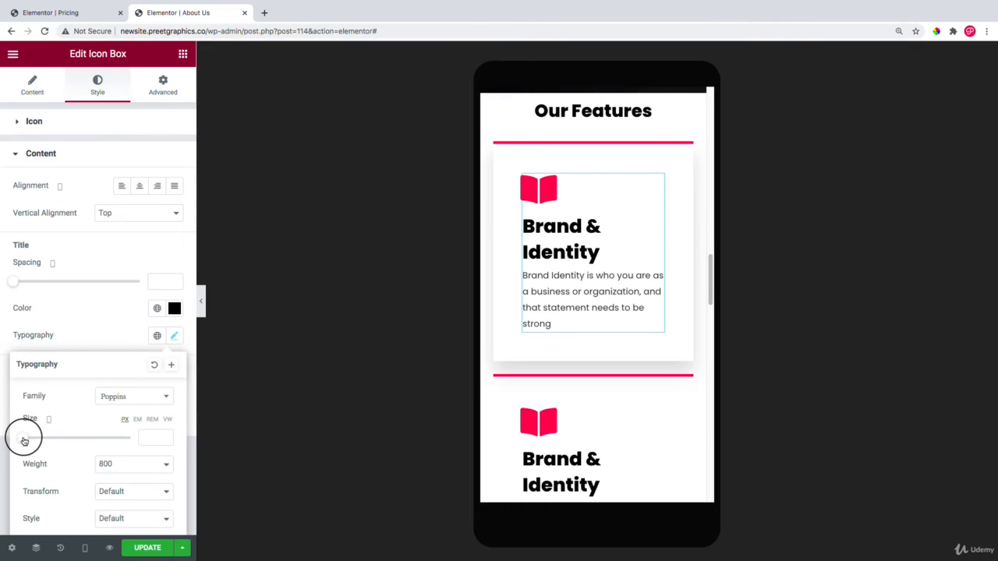
{"action": "left_click_drag", "start_coordinate": [24, 441], "coordinate": [38, 442]}
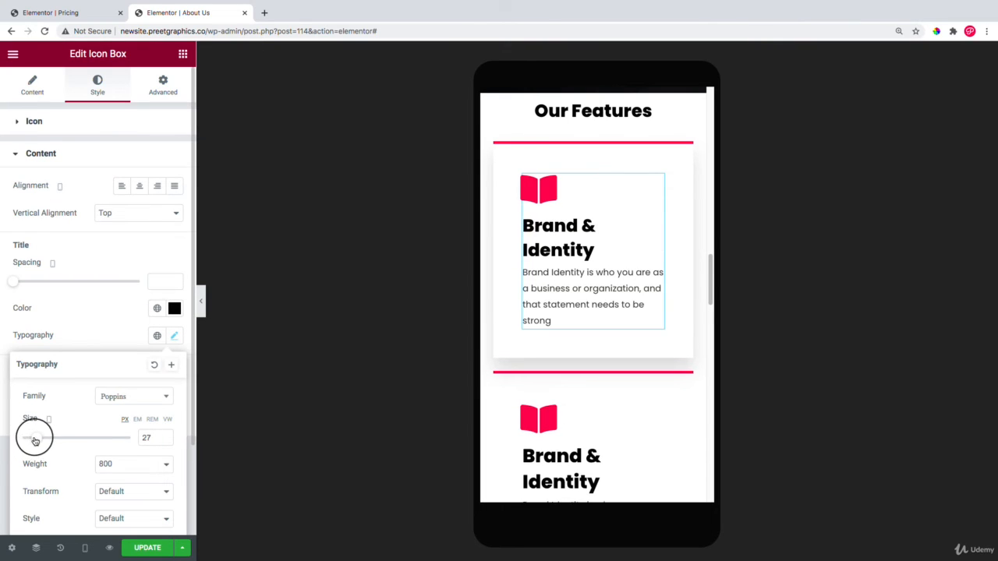
{"action": "left_click", "coordinate": [164, 441]}
{"action": "left_click", "coordinate": [164, 441]}
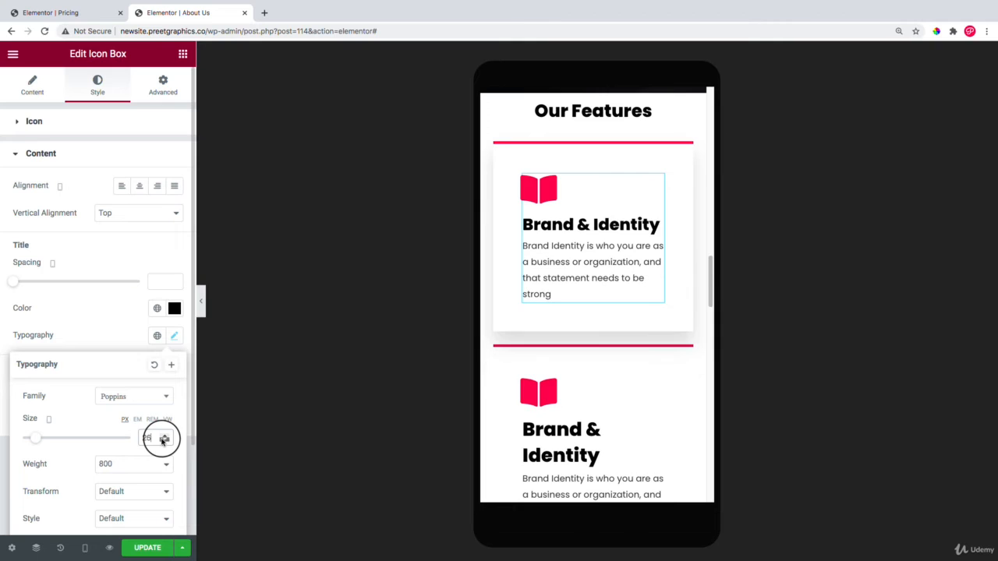
- Copy the first Brand & Identity icon box and paste its style onto the second and third boxes
{"action": "right_click", "coordinate": [586, 209]}
{"action": "left_click", "coordinate": [614, 264]}
{"action": "scroll", "coordinate": [590, 234], "scroll_direction": "down", "scroll_amount": 3}
{"action": "right_click", "coordinate": [574, 262]}
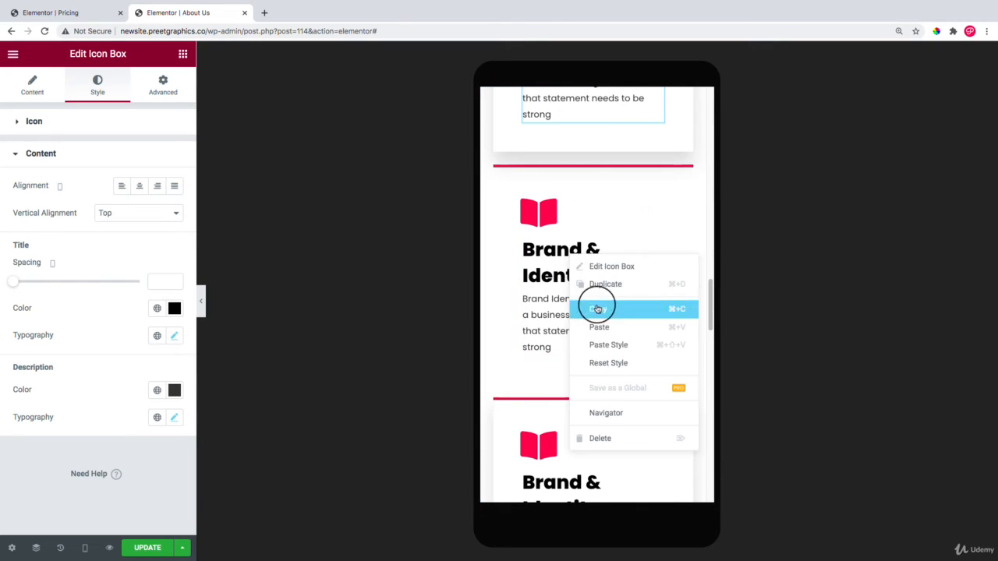
{"action": "left_click", "coordinate": [601, 345]}
{"action": "right_click", "coordinate": [584, 243]}
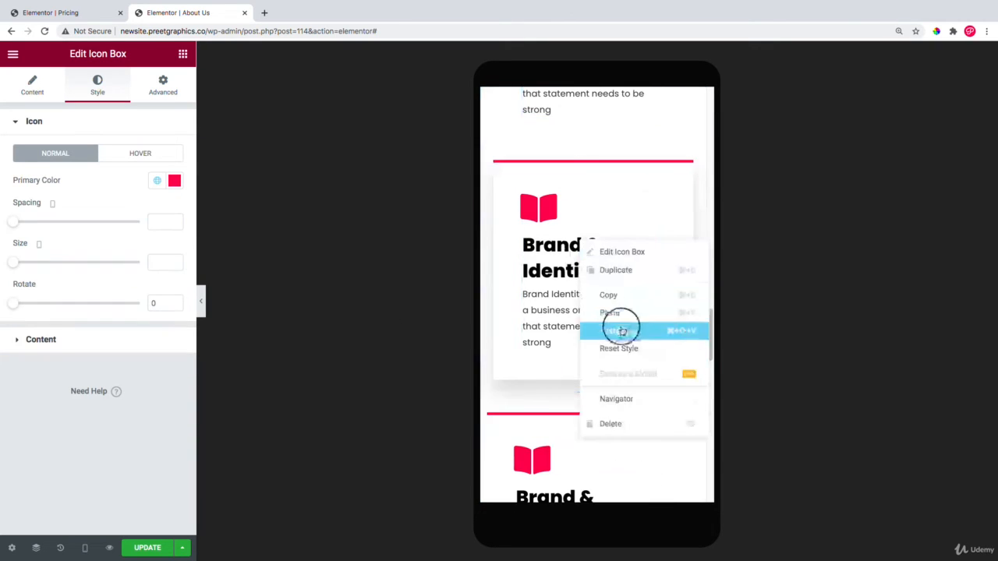
{"action": "left_click", "coordinate": [620, 330]}
- Paste the copied icon box style onto the remaining three Brand & Identity boxes and update the page
{"action": "right_click", "coordinate": [572, 258]}
{"action": "left_click", "coordinate": [624, 347]}
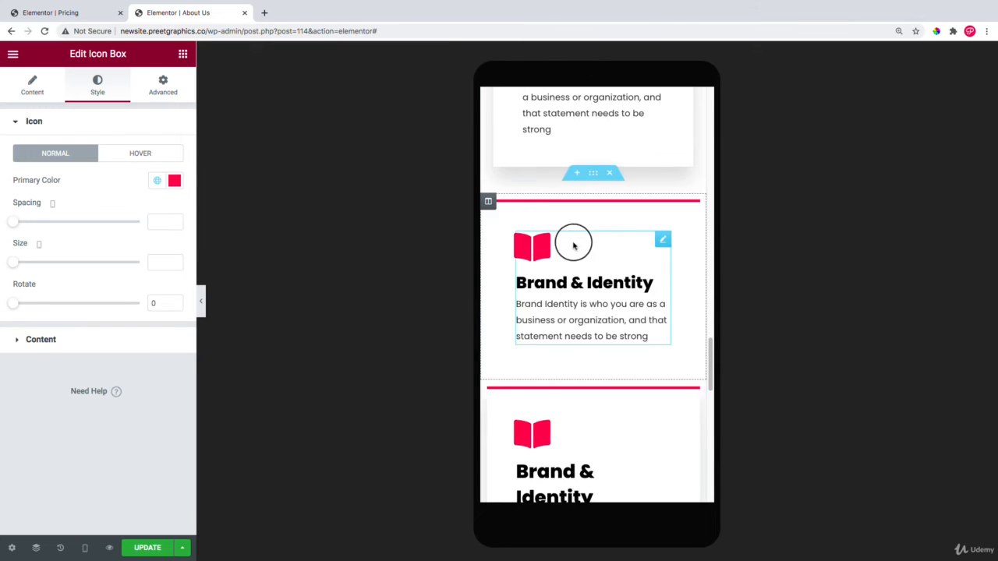
{"action": "scroll", "coordinate": [575, 244], "scroll_direction": "down", "scroll_amount": 2}
{"action": "right_click", "coordinate": [551, 239]}
{"action": "left_click", "coordinate": [606, 320]}
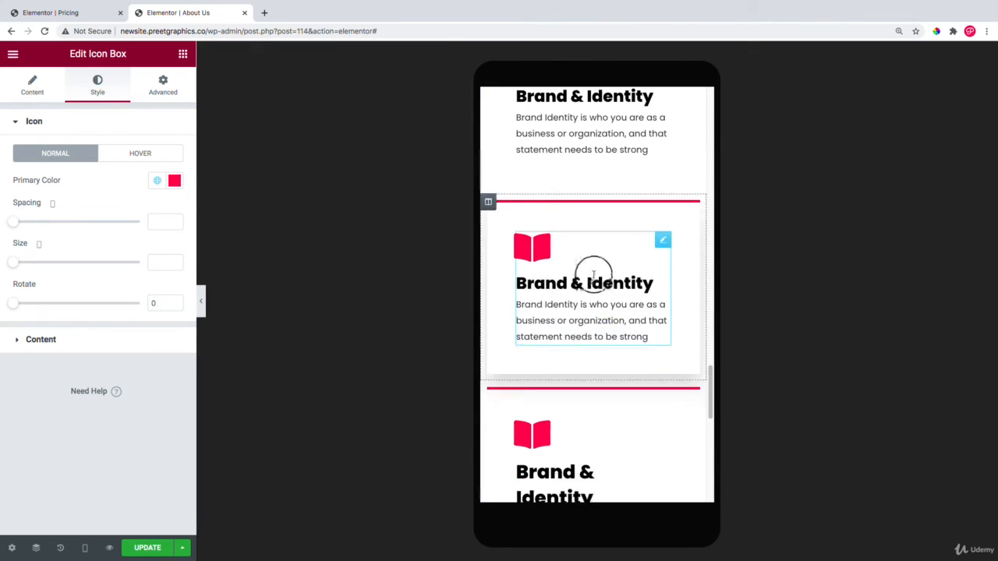
{"action": "scroll", "coordinate": [563, 226], "scroll_direction": "down", "scroll_amount": 5}
{"action": "scroll", "coordinate": [564, 227], "scroll_direction": "up", "scroll_amount": 3}
{"action": "right_click", "coordinate": [563, 227]}
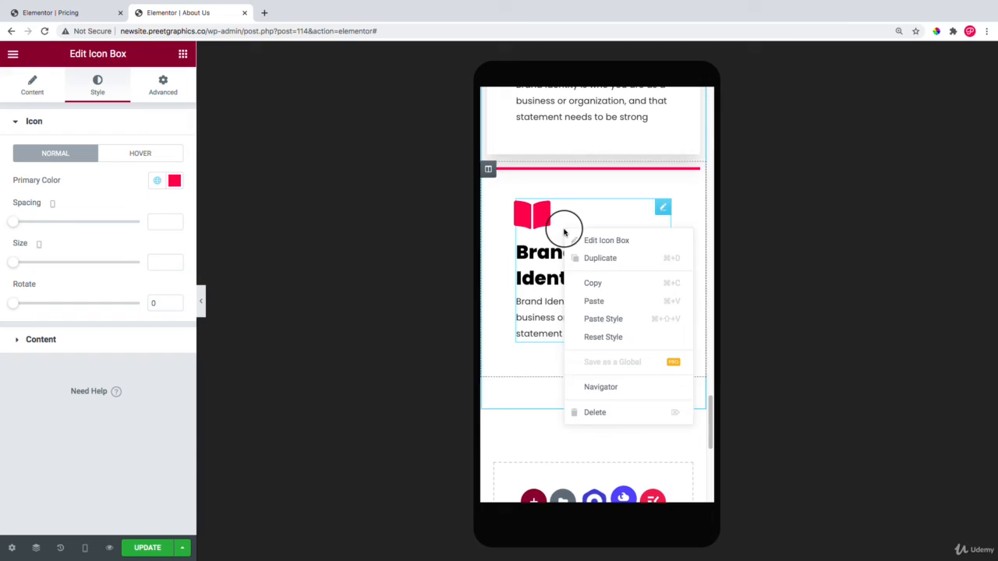
{"action": "left_click", "coordinate": [624, 314]}
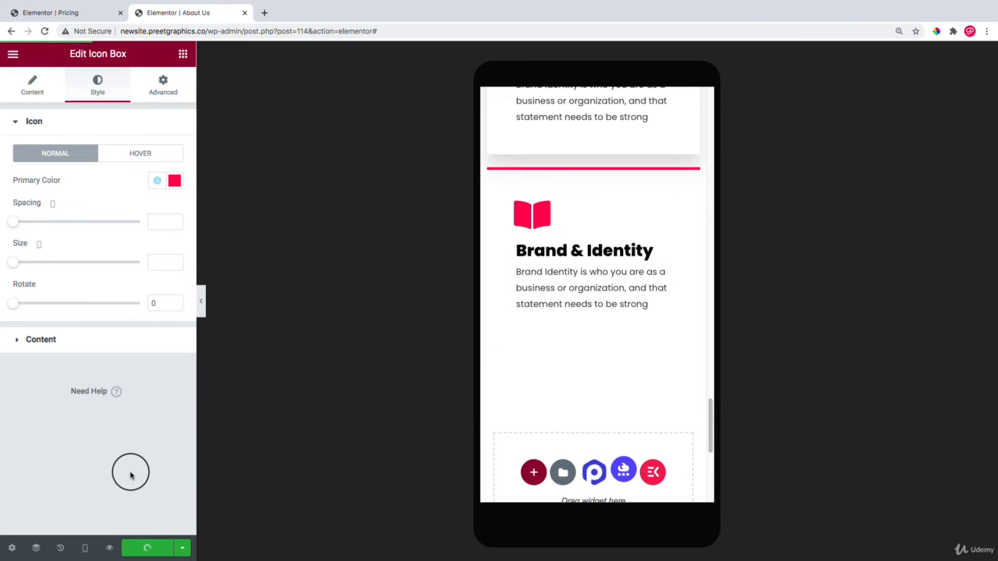
- Open the site's Contact Us page in a new browser tab for editing with Elementor, in mobile preview
{"action": "left_click", "coordinate": [264, 13]}
{"action": "type", "text": "ne"}
{"action": "key", "text": "Return"}
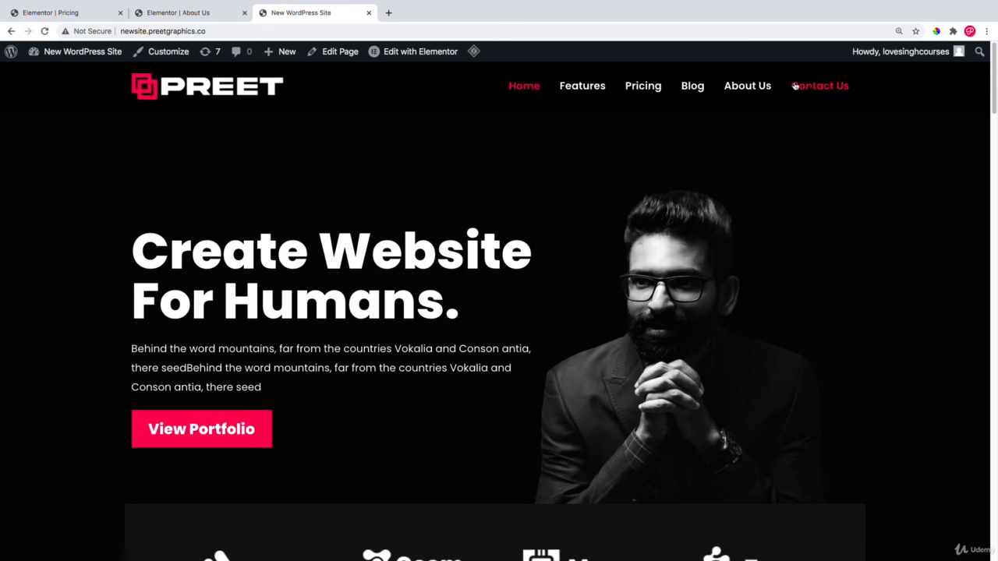
{"action": "left_click", "coordinate": [812, 88]}
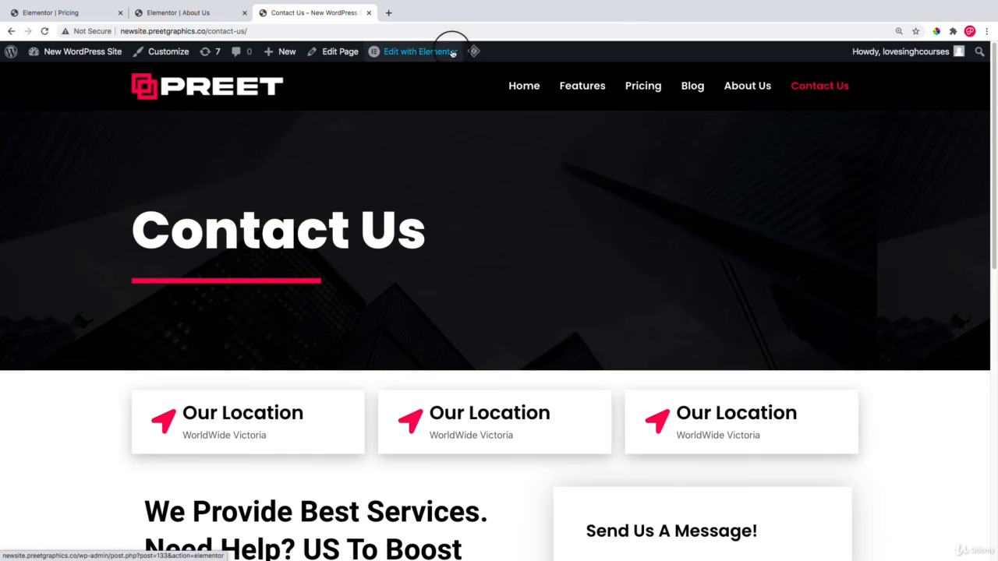
{"action": "mouse_move", "coordinate": [435, 52]}
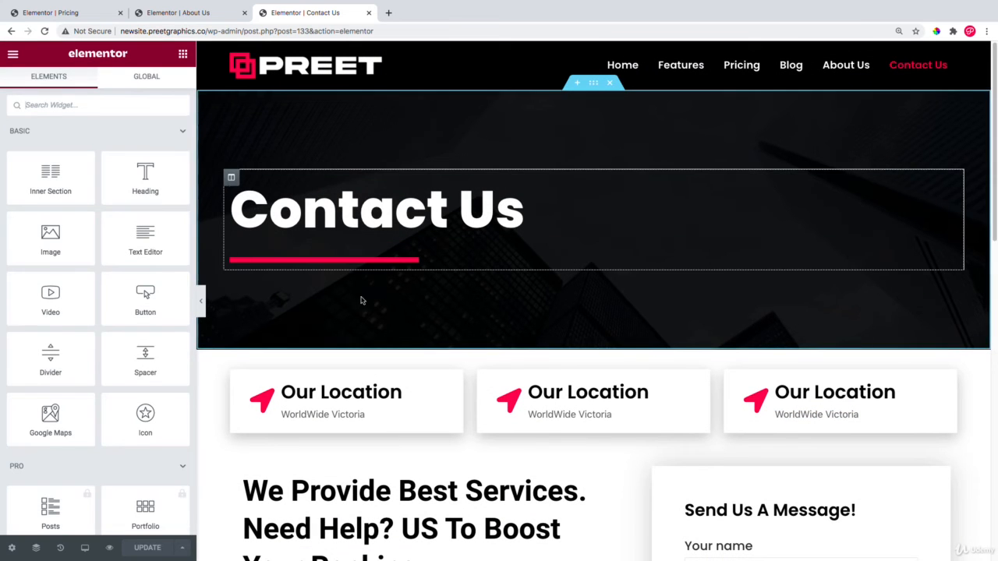
{"action": "left_click", "coordinate": [85, 546]}
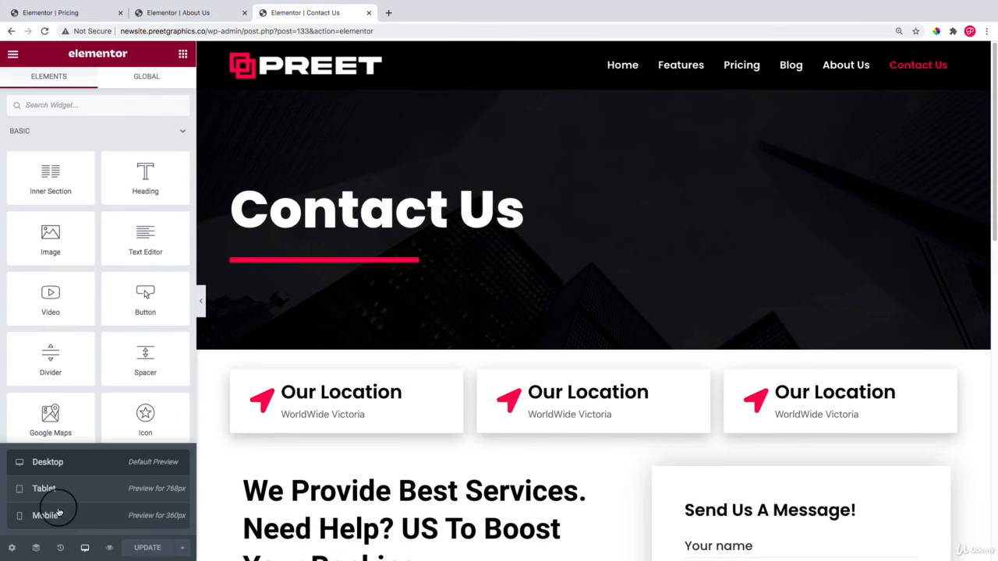
{"action": "left_click", "coordinate": [76, 517]}
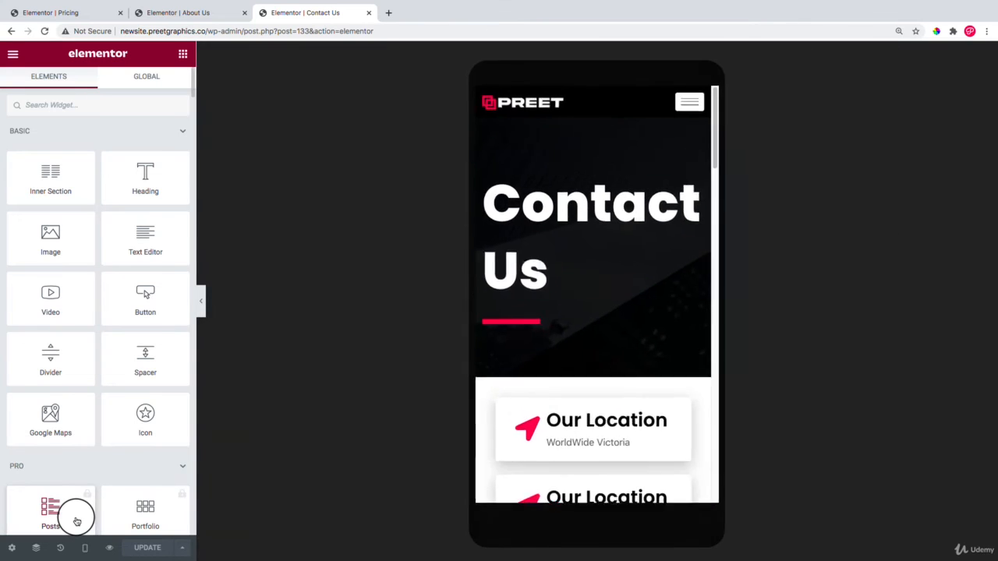
- Copy the About Us page's title heading and paste its style onto the Contact Us heading
{"action": "left_click", "coordinate": [148, 11]}
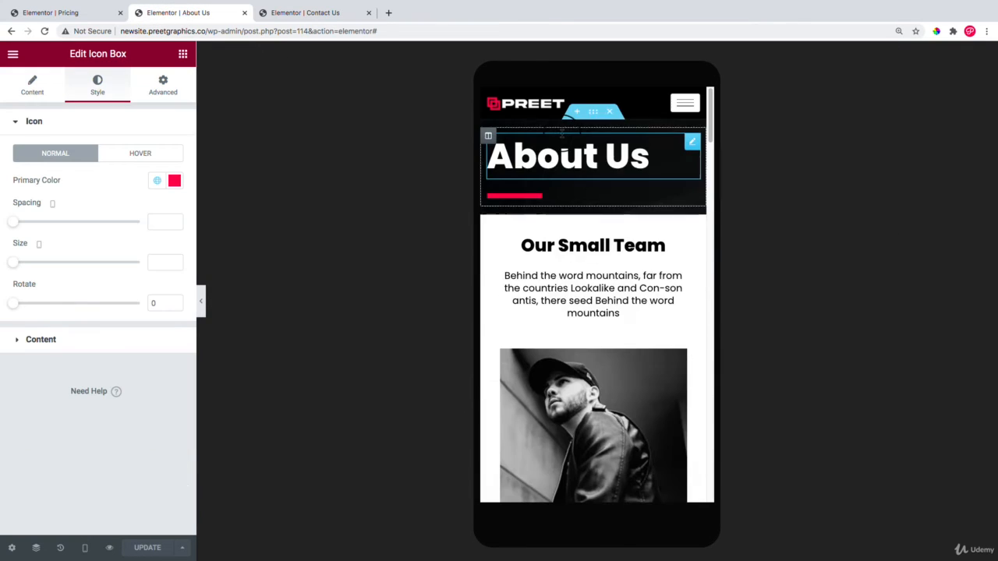
{"action": "right_click", "coordinate": [575, 163]}
{"action": "left_click", "coordinate": [597, 213]}
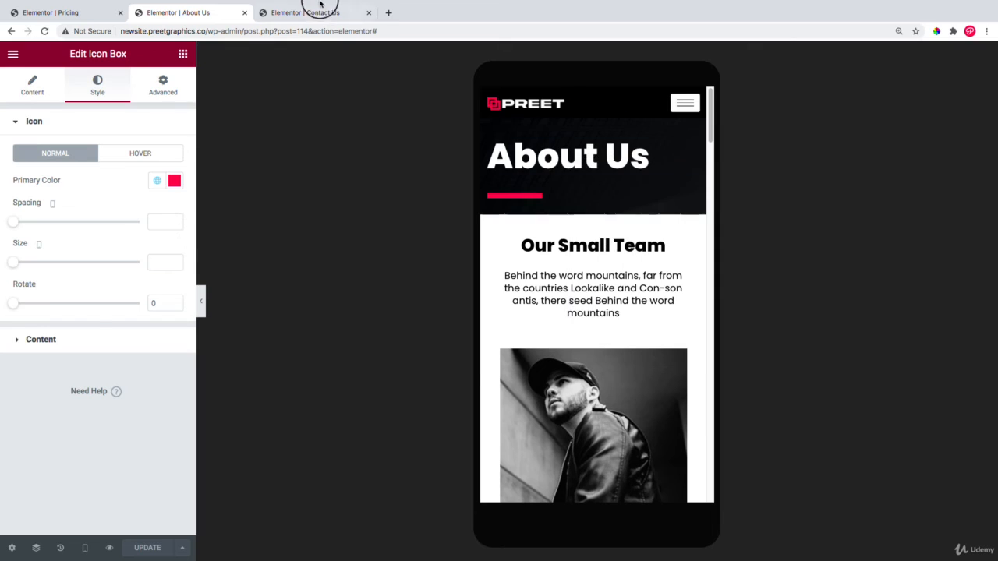
{"action": "left_click", "coordinate": [318, 11]}
{"action": "right_click", "coordinate": [528, 189]}
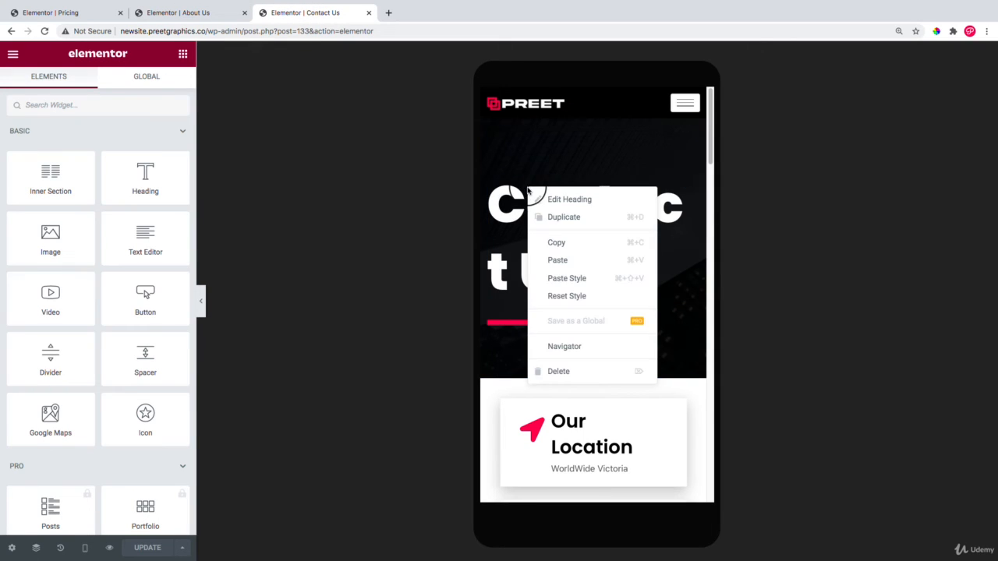
{"action": "left_click", "coordinate": [556, 277]}
- Set the mobile minimum height of the Contact Us banner section to 148 px
{"action": "right_click", "coordinate": [595, 113]}
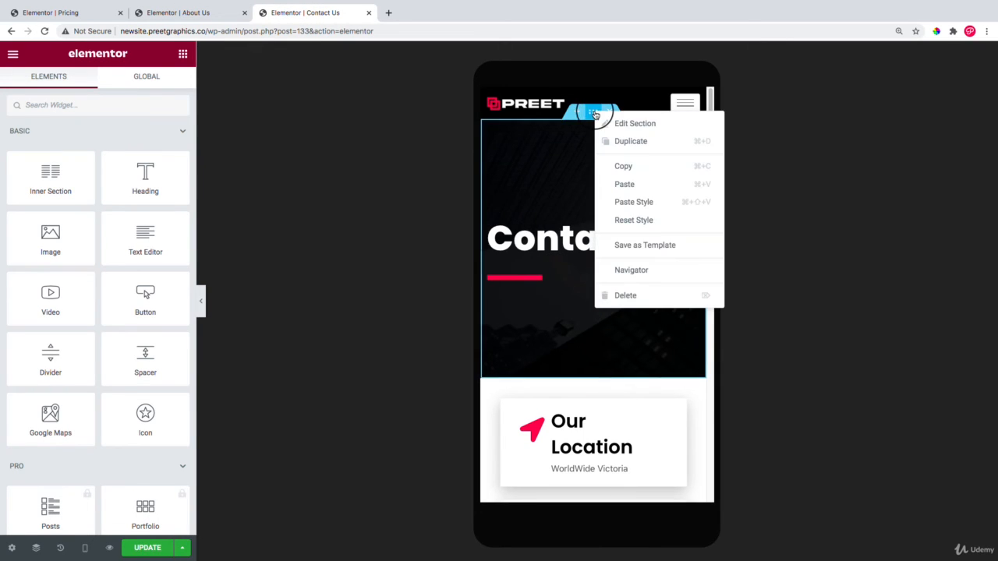
{"action": "left_click", "coordinate": [619, 125]}
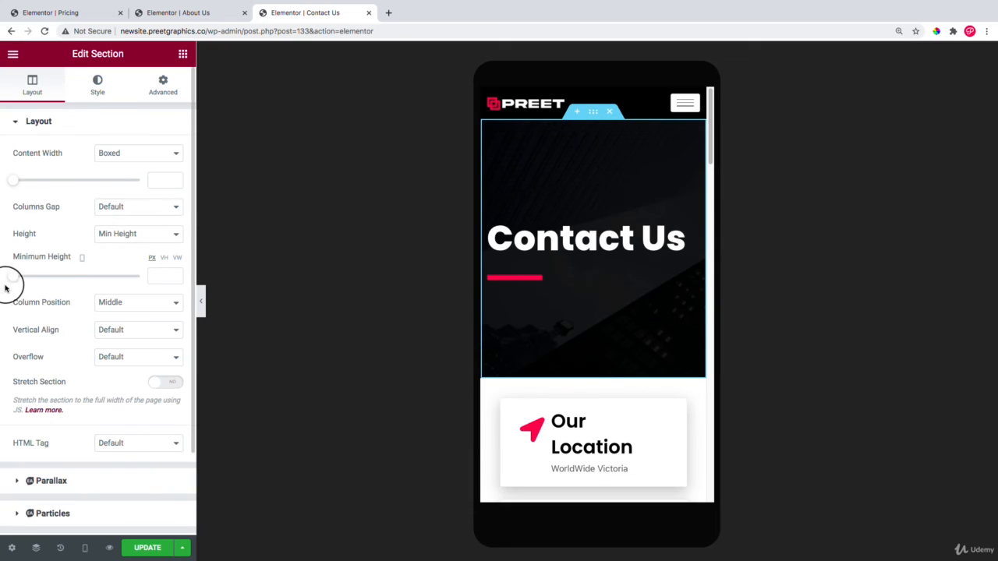
{"action": "left_click", "coordinate": [158, 275]}
{"action": "type", "text": "1"}
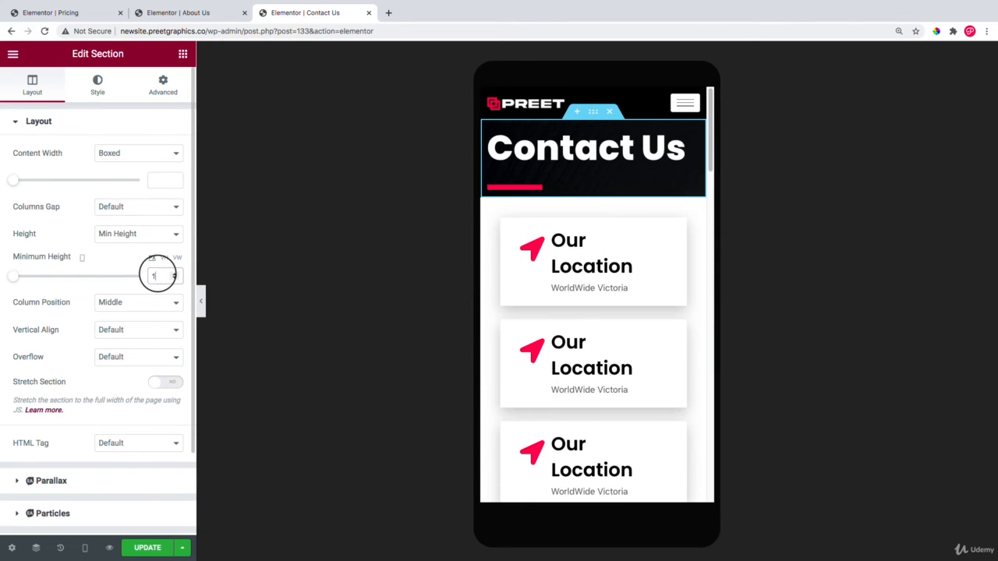
{"action": "type", "text": "48"}
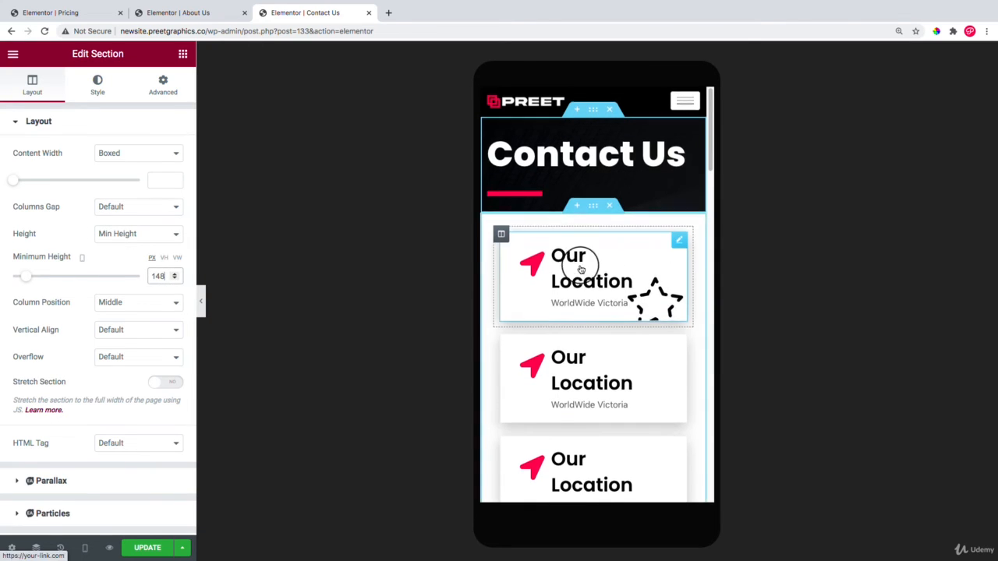
- Reduce the mobile font size of the "We Provide Best Services" heading to 24 px
{"action": "scroll", "coordinate": [592, 261], "scroll_direction": "down", "scroll_amount": 1}
{"action": "scroll", "coordinate": [586, 234], "scroll_direction": "down", "scroll_amount": 2}
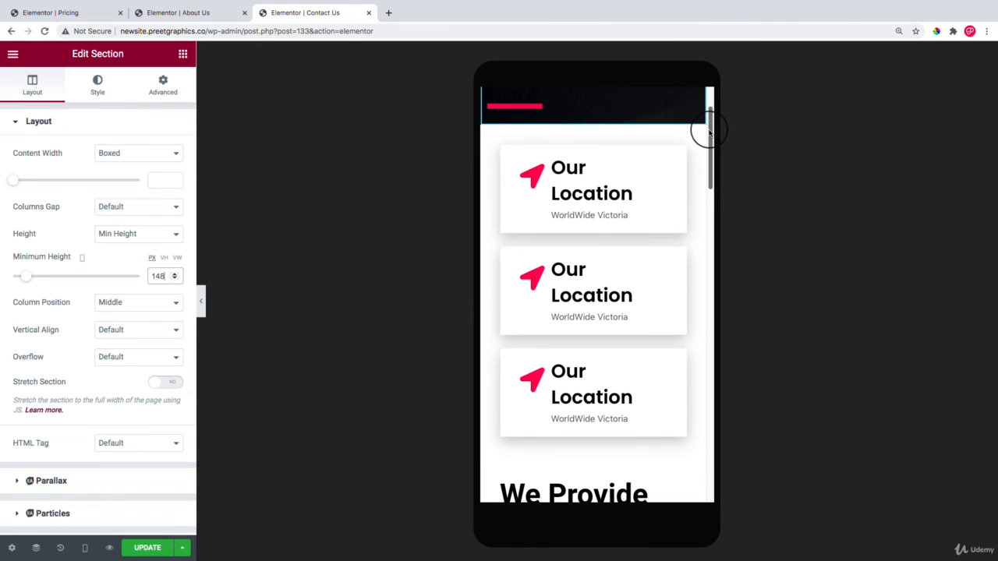
{"action": "left_click_drag", "start_coordinate": [708, 132], "coordinate": [707, 202]}
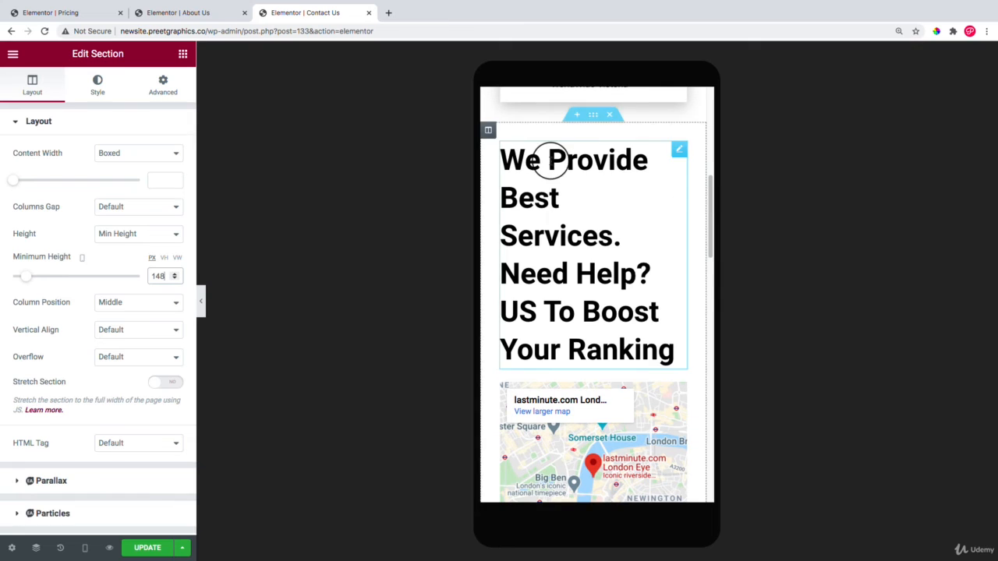
{"action": "right_click", "coordinate": [550, 159]}
{"action": "left_click", "coordinate": [569, 171]}
{"action": "left_click", "coordinate": [95, 84]}
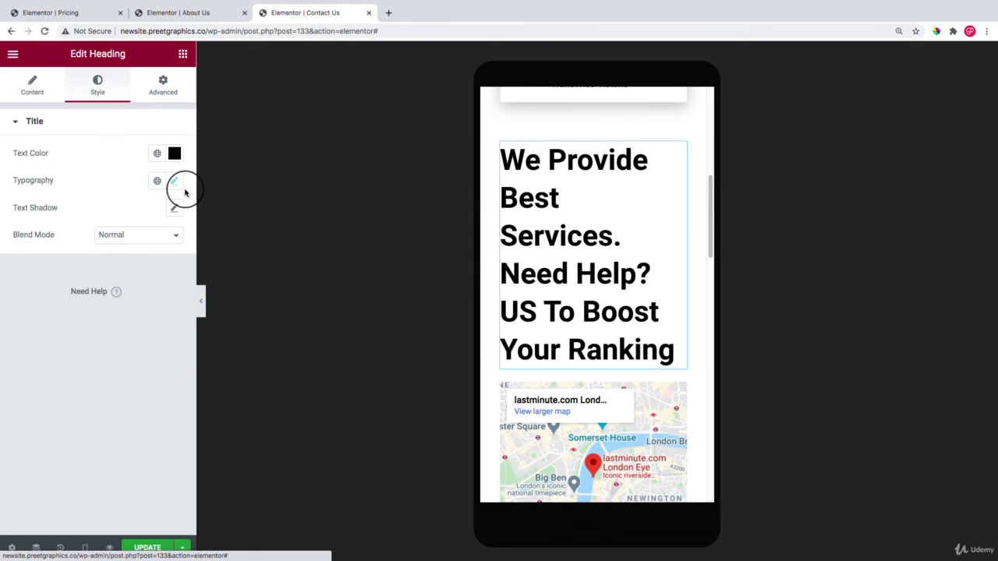
{"action": "left_click", "coordinate": [174, 180]}
{"action": "left_click_drag", "start_coordinate": [21, 290], "coordinate": [34, 287]}
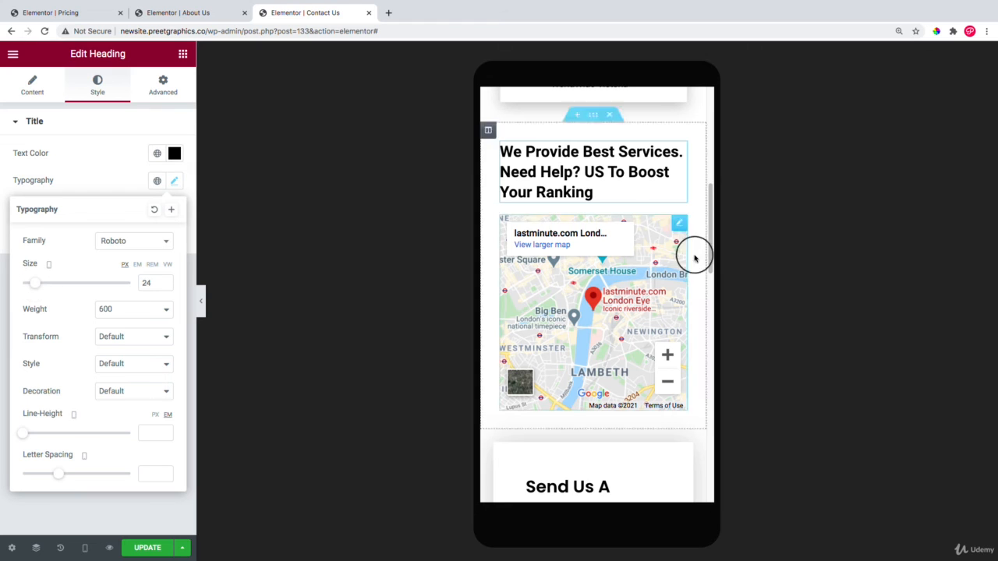
- Set the mobile margin of the column holding the "Send Us A Message!" form to 10 px on all sides
{"action": "scroll", "coordinate": [659, 262], "scroll_direction": "down", "scroll_amount": 2}
{"action": "scroll", "coordinate": [620, 251], "scroll_direction": "down", "scroll_amount": 1}
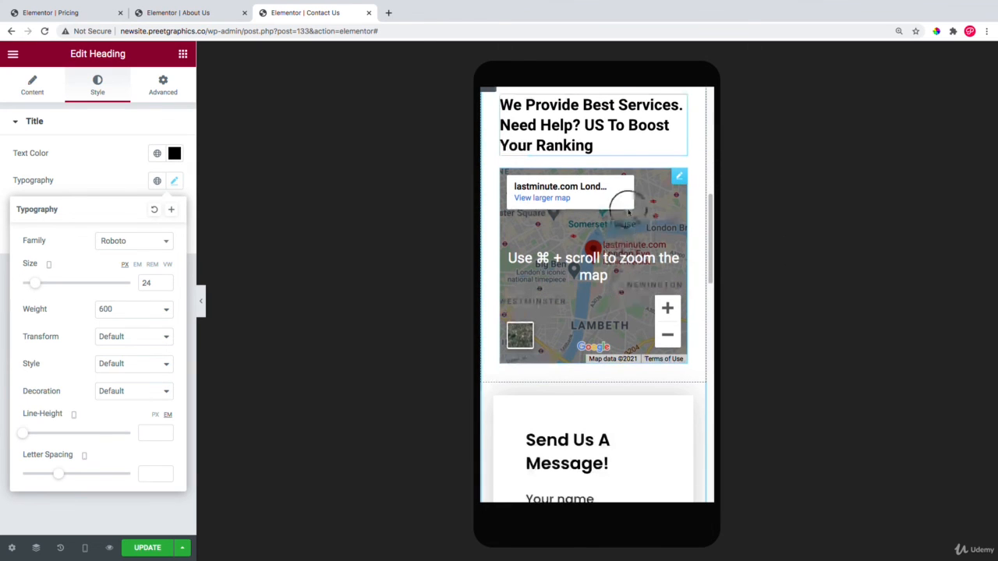
{"action": "scroll", "coordinate": [636, 226], "scroll_direction": "down", "scroll_amount": 5}
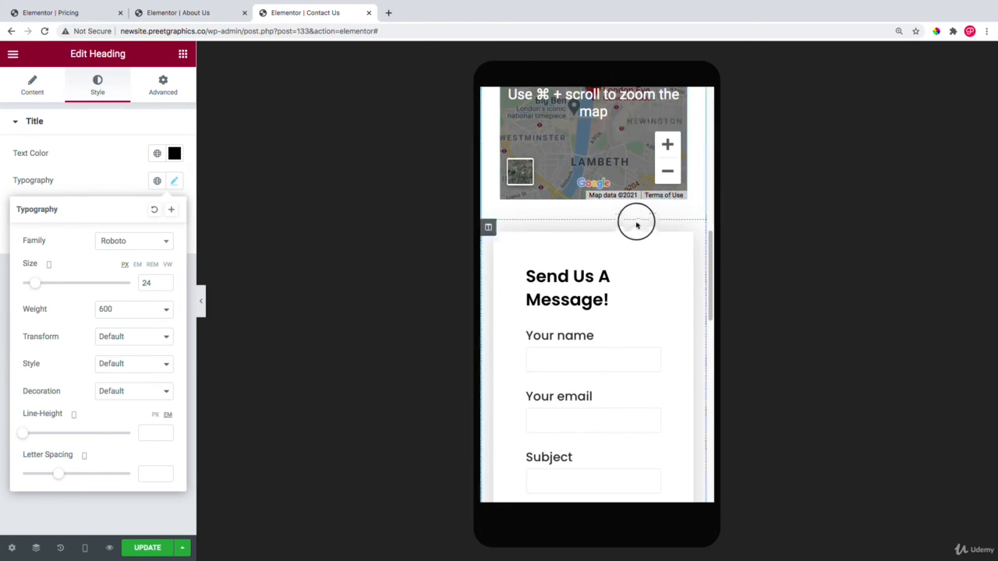
{"action": "scroll", "coordinate": [574, 228], "scroll_direction": "down", "scroll_amount": 1}
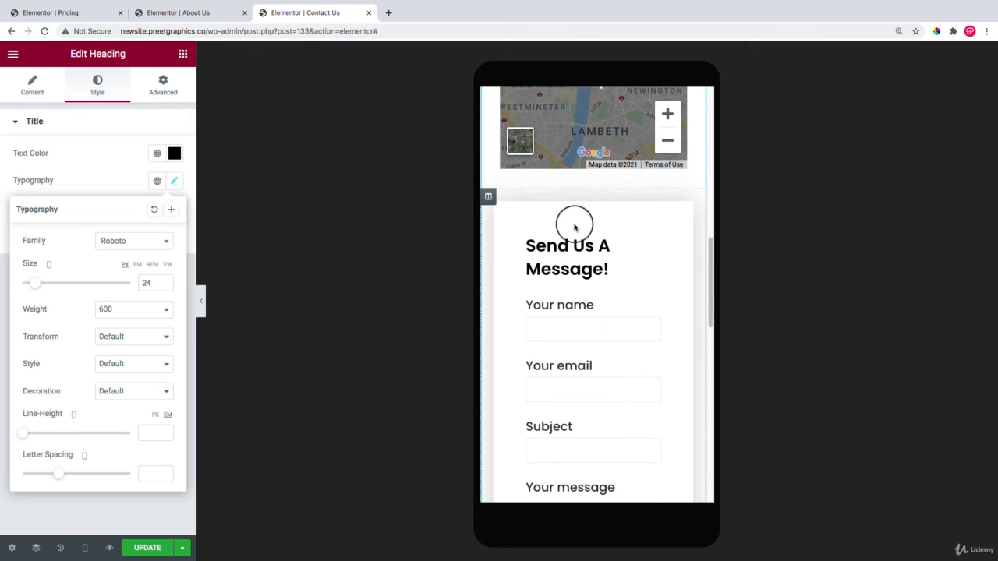
{"action": "right_click", "coordinate": [488, 198]}
{"action": "left_click", "coordinate": [509, 213]}
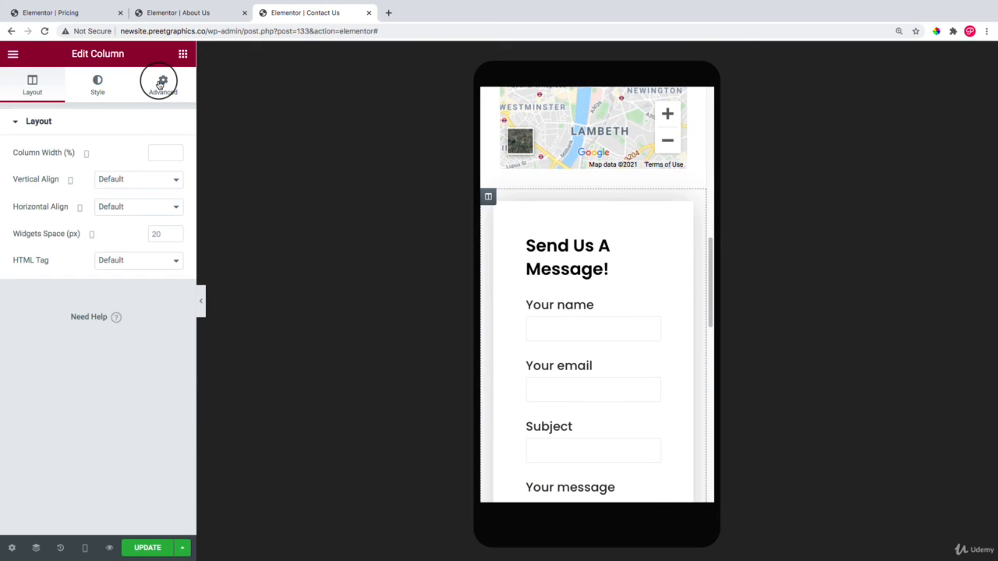
{"action": "left_click", "coordinate": [161, 83]}
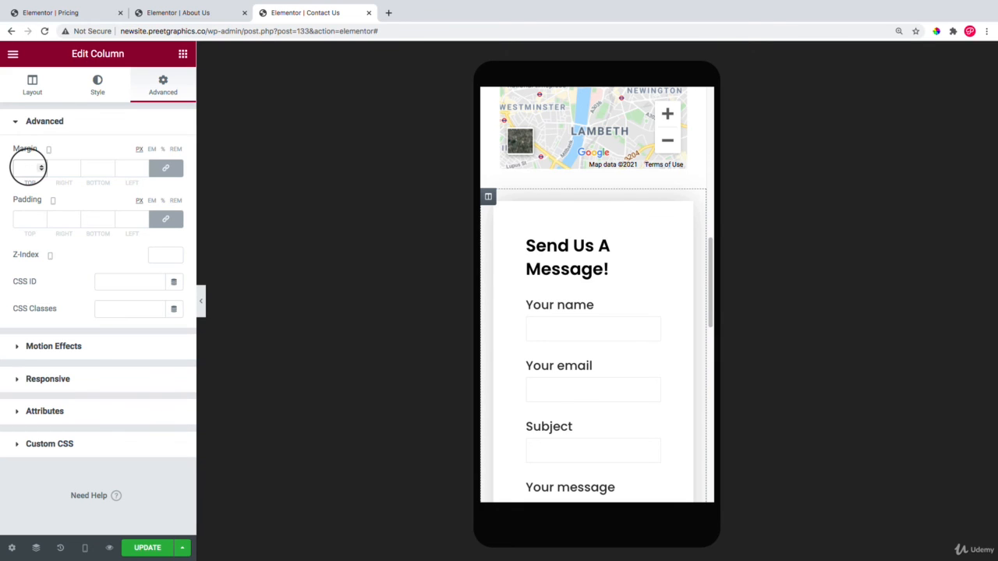
{"action": "type", "text": "2"}
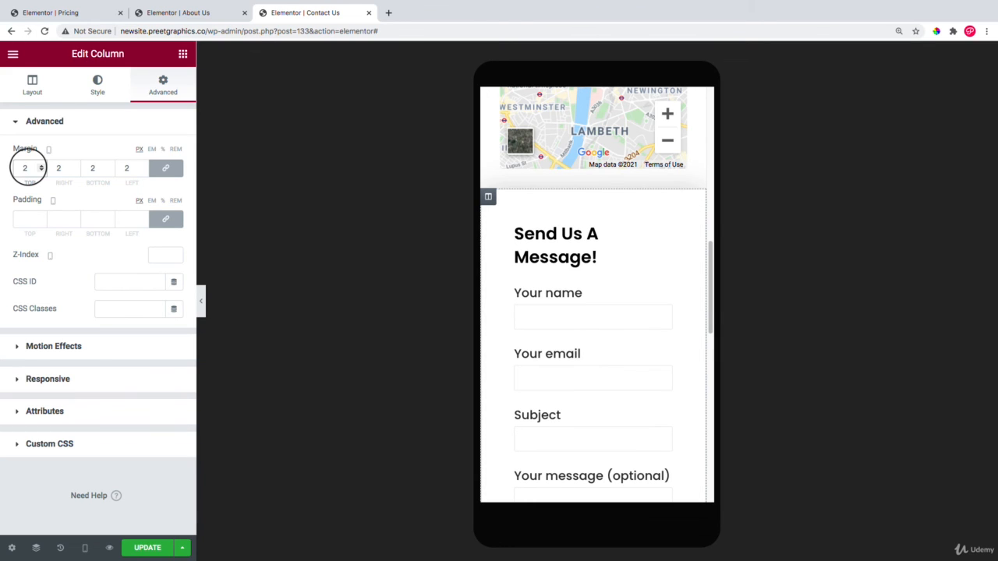
{"action": "key", "text": "BackSpace"}
{"action": "type", "text": "10"}
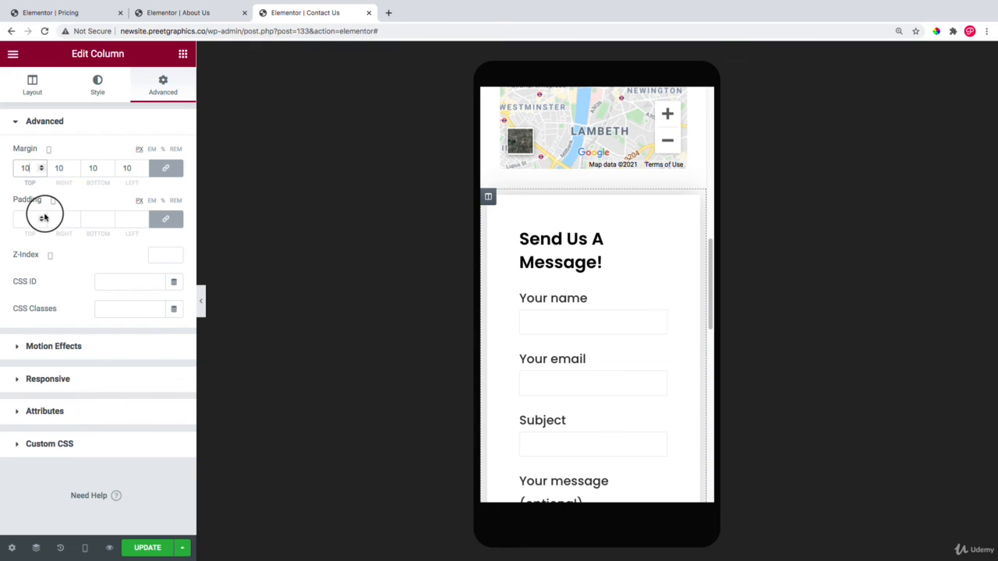
- Set the mobile padding of the contact form column to 30 px on all sides
{"action": "left_click", "coordinate": [31, 218]}
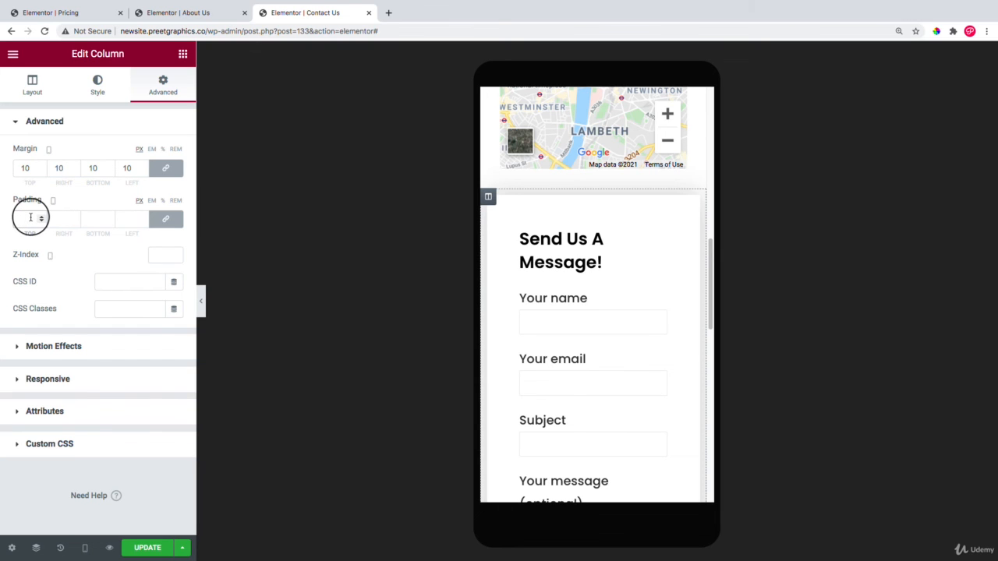
{"action": "type", "text": "20"}
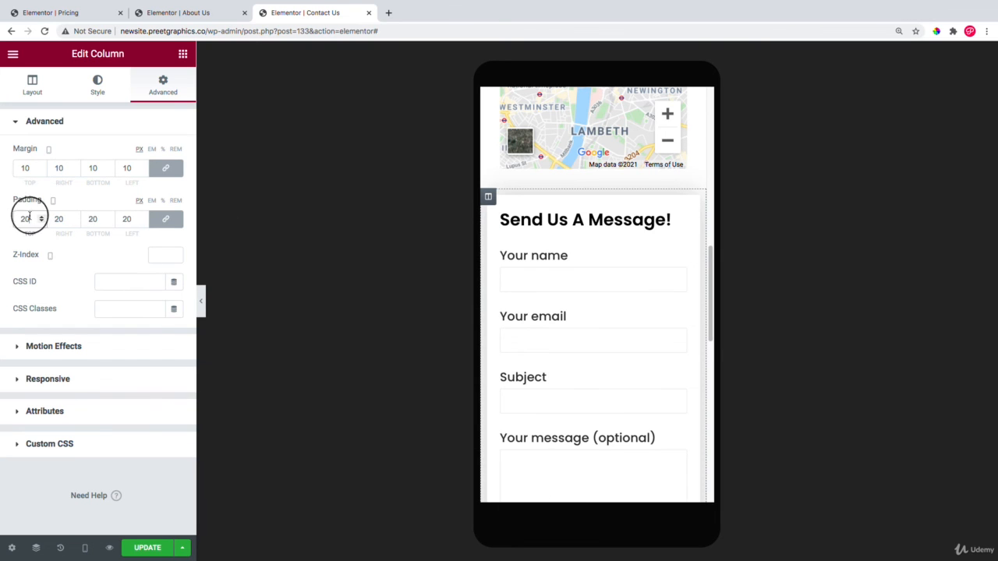
{"action": "left_click_drag", "start_coordinate": [30, 218], "coordinate": [13, 215]}
{"action": "type", "text": "40"}
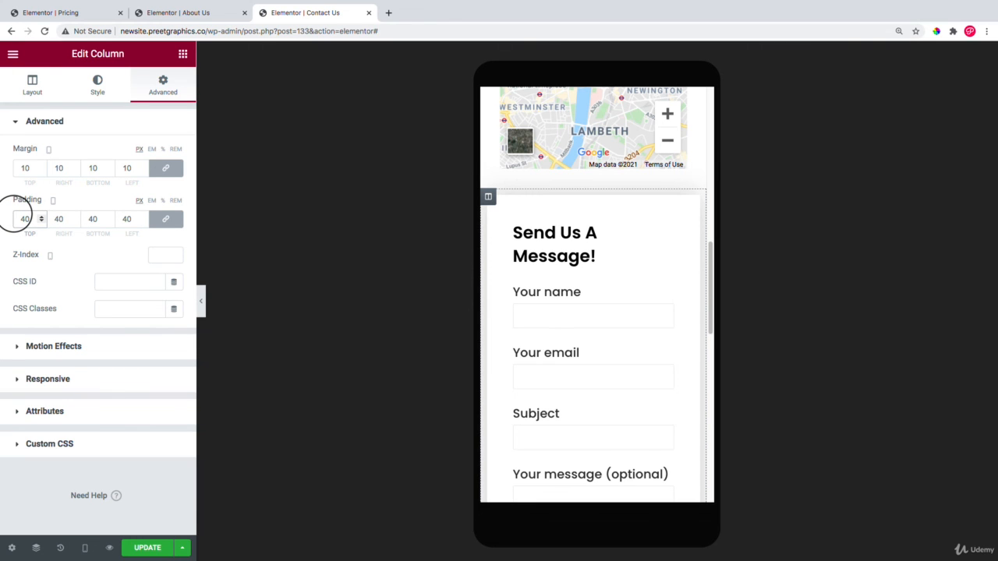
{"action": "left_click", "coordinate": [41, 222]}
{"action": "left_click", "coordinate": [42, 222]}
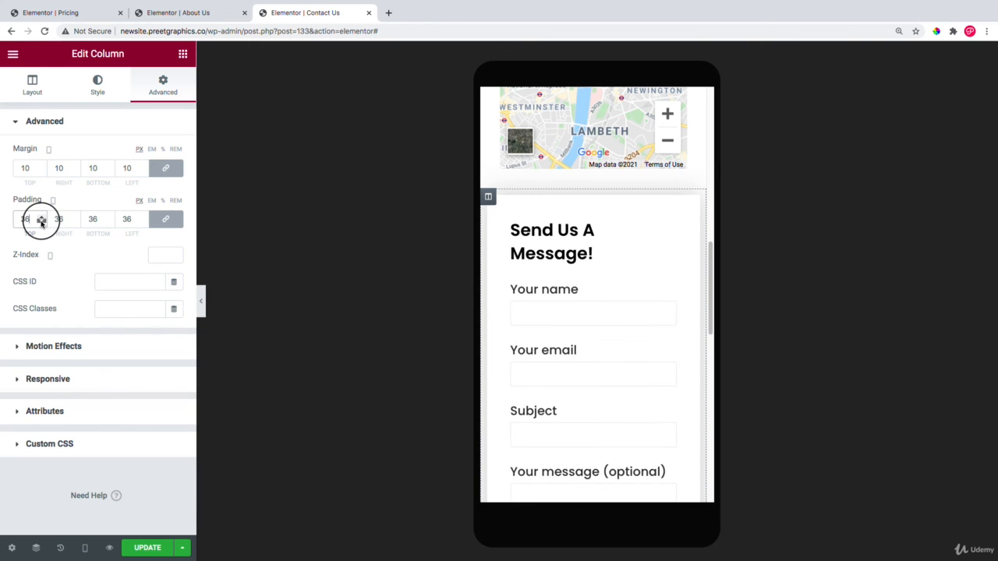
{"action": "left_click", "coordinate": [41, 222]}
{"action": "left_click", "coordinate": [41, 222]}
{"action": "left_click", "coordinate": [41, 223]}
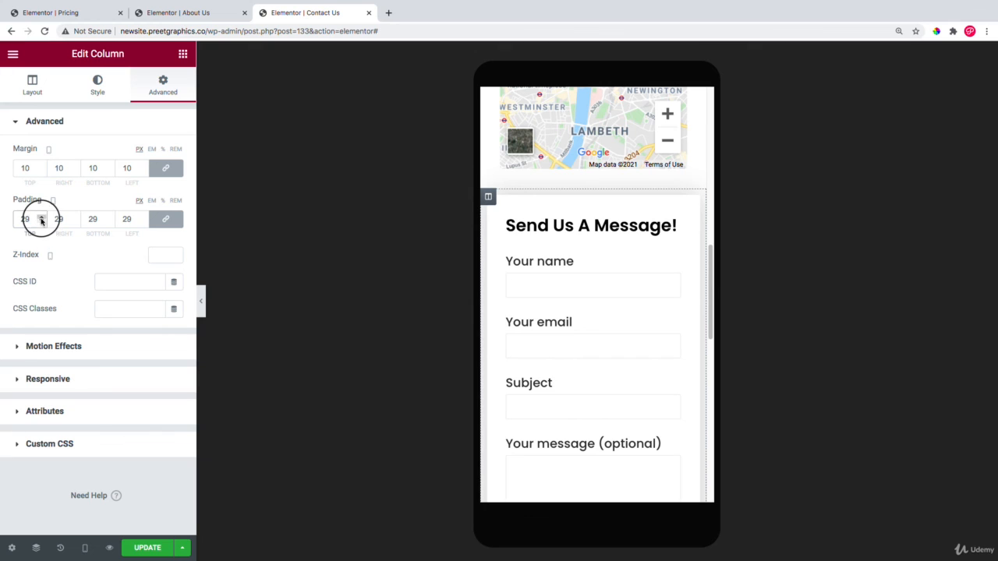
{"action": "left_click", "coordinate": [41, 221]}
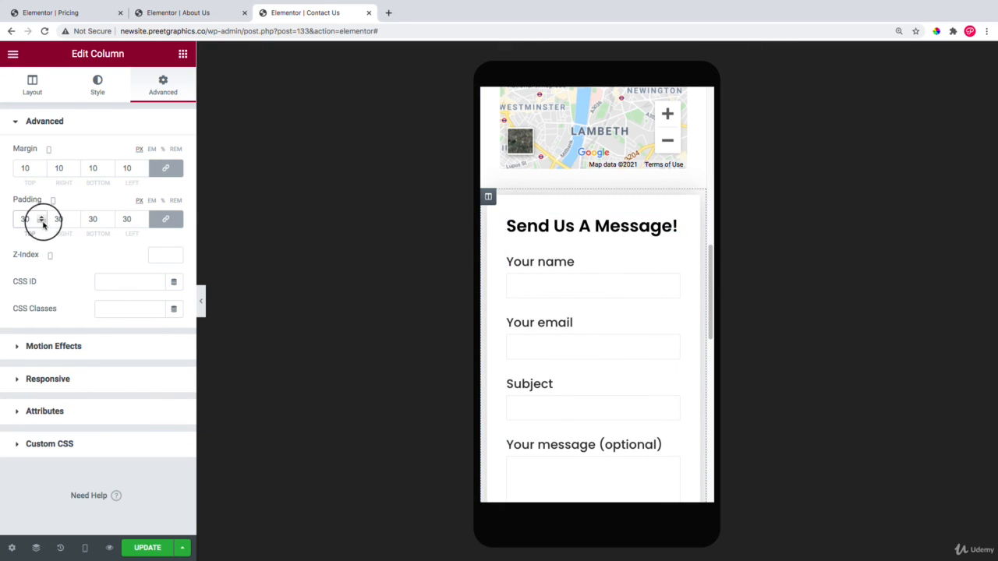
- Check the adjusted Contact Us sections and update the page
{"action": "left_click_drag", "start_coordinate": [709, 251], "coordinate": [700, 169]}
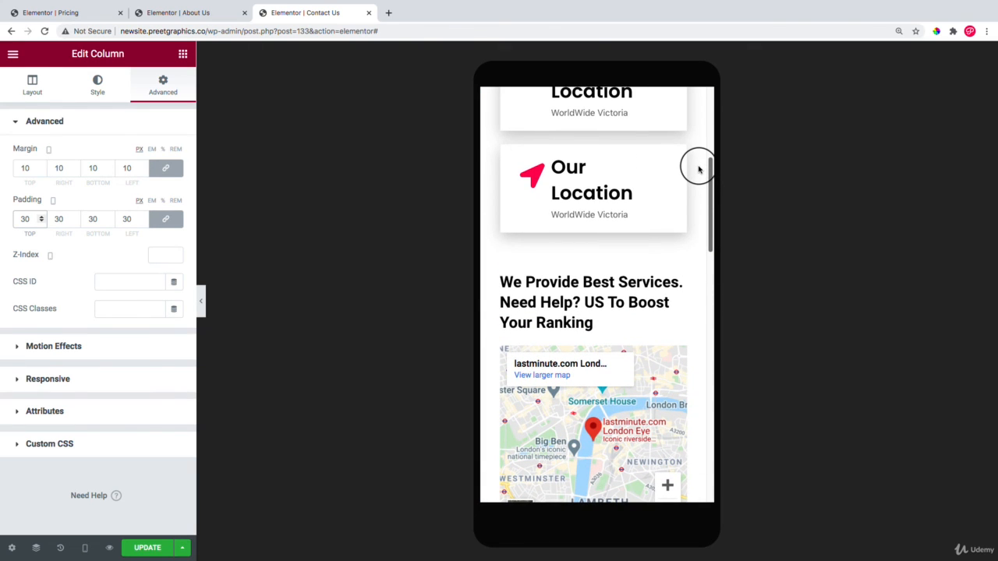
{"action": "left_click_drag", "start_coordinate": [698, 169], "coordinate": [710, 289]}
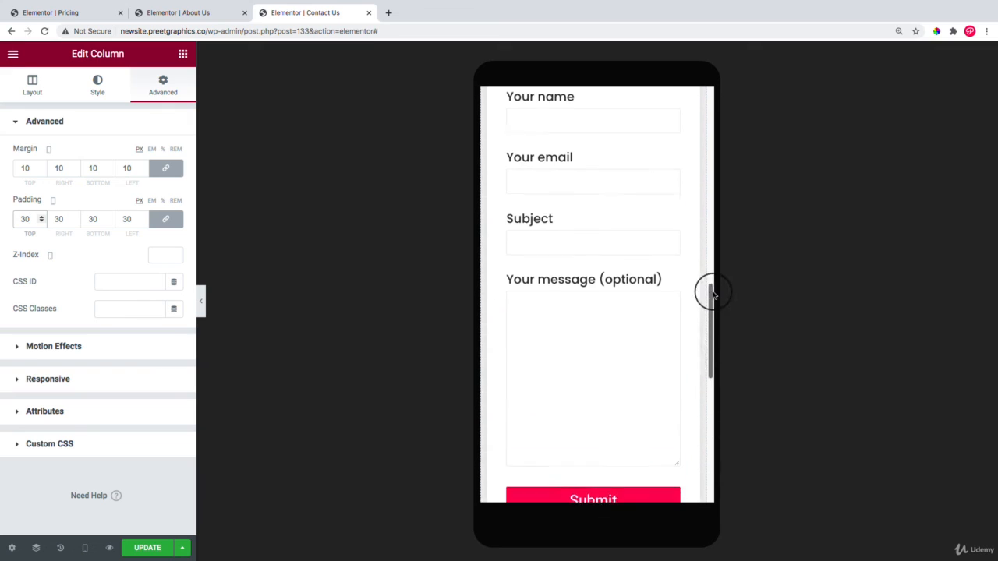
{"action": "left_click", "coordinate": [146, 546]}
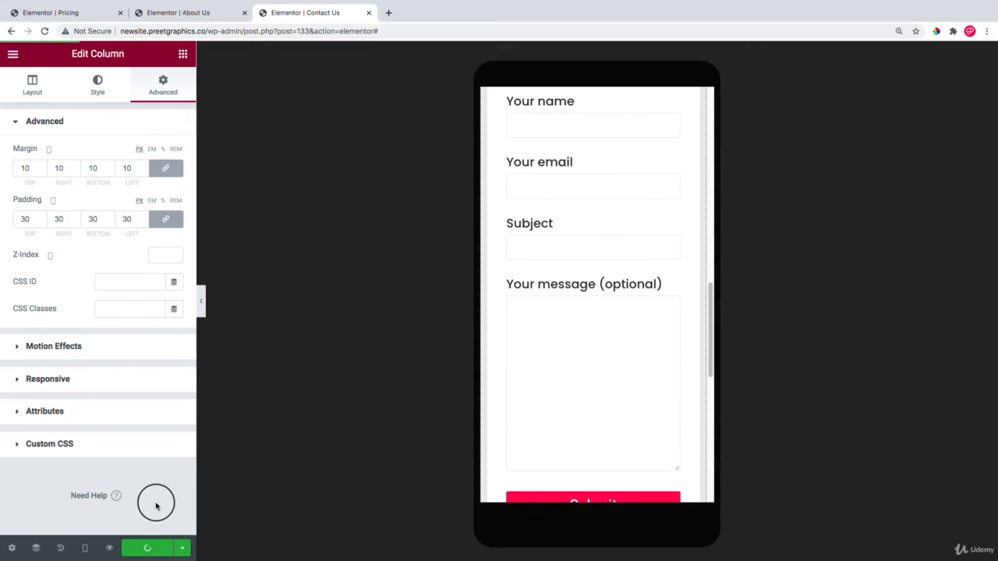
- Hide the editing panel and review the Contact Us mobile preview from the banner down to the footer
{"action": "left_click", "coordinate": [200, 303]}
{"action": "scroll", "coordinate": [523, 253], "scroll_direction": "up", "scroll_amount": 5}
{"action": "scroll", "coordinate": [523, 254], "scroll_direction": "up", "scroll_amount": 5}
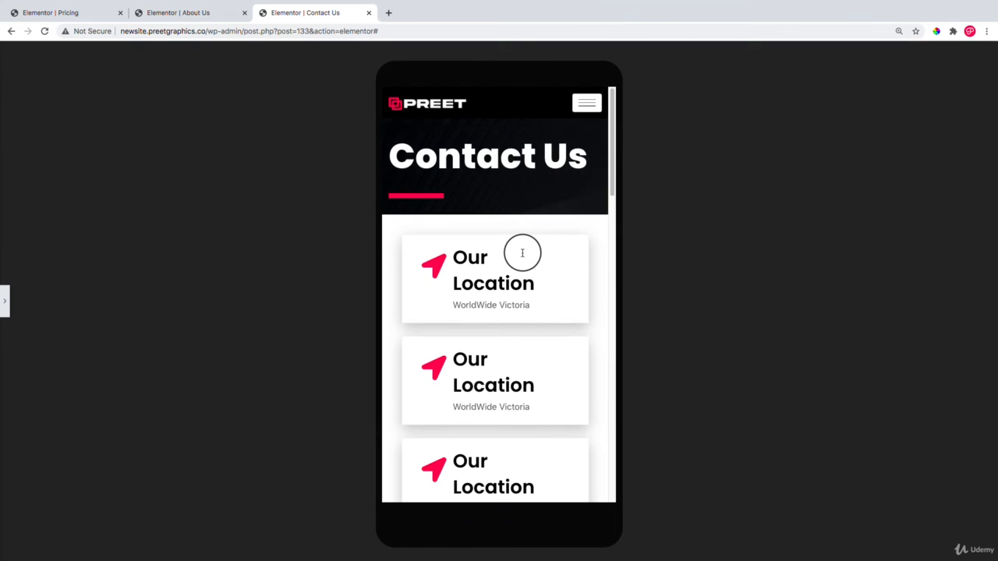
{"action": "scroll", "coordinate": [522, 256], "scroll_direction": "down", "scroll_amount": 10}
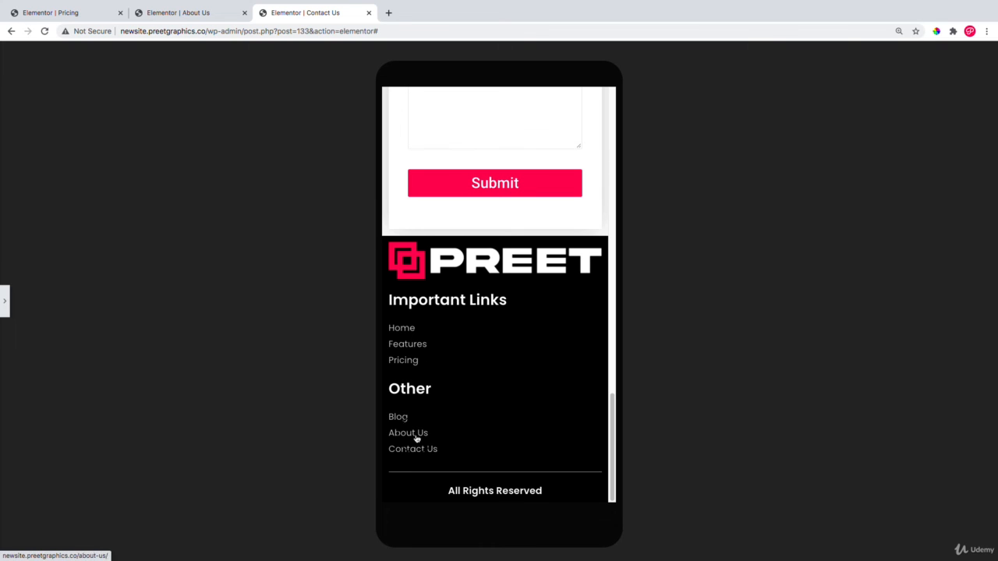
{"action": "left_click", "coordinate": [417, 343]}
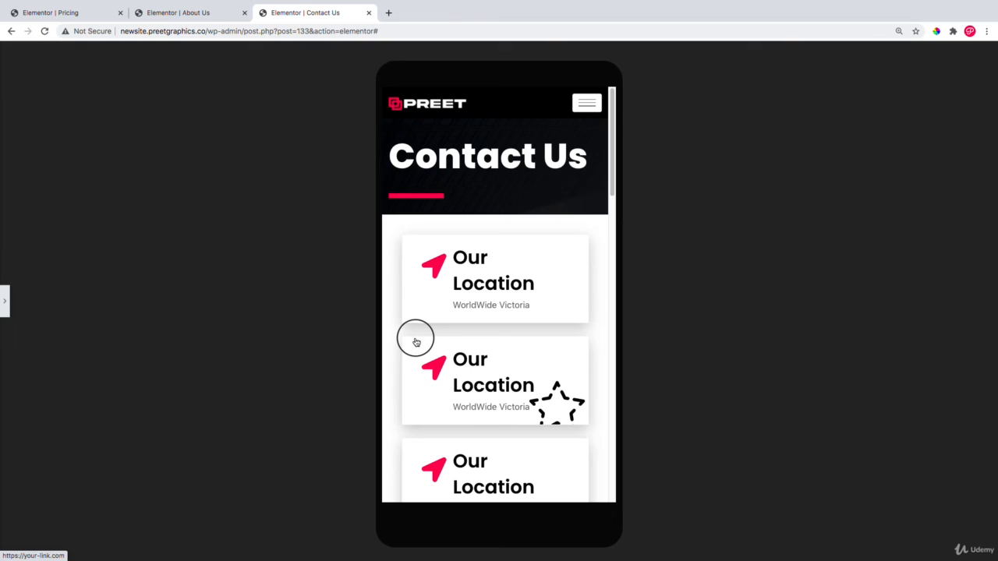